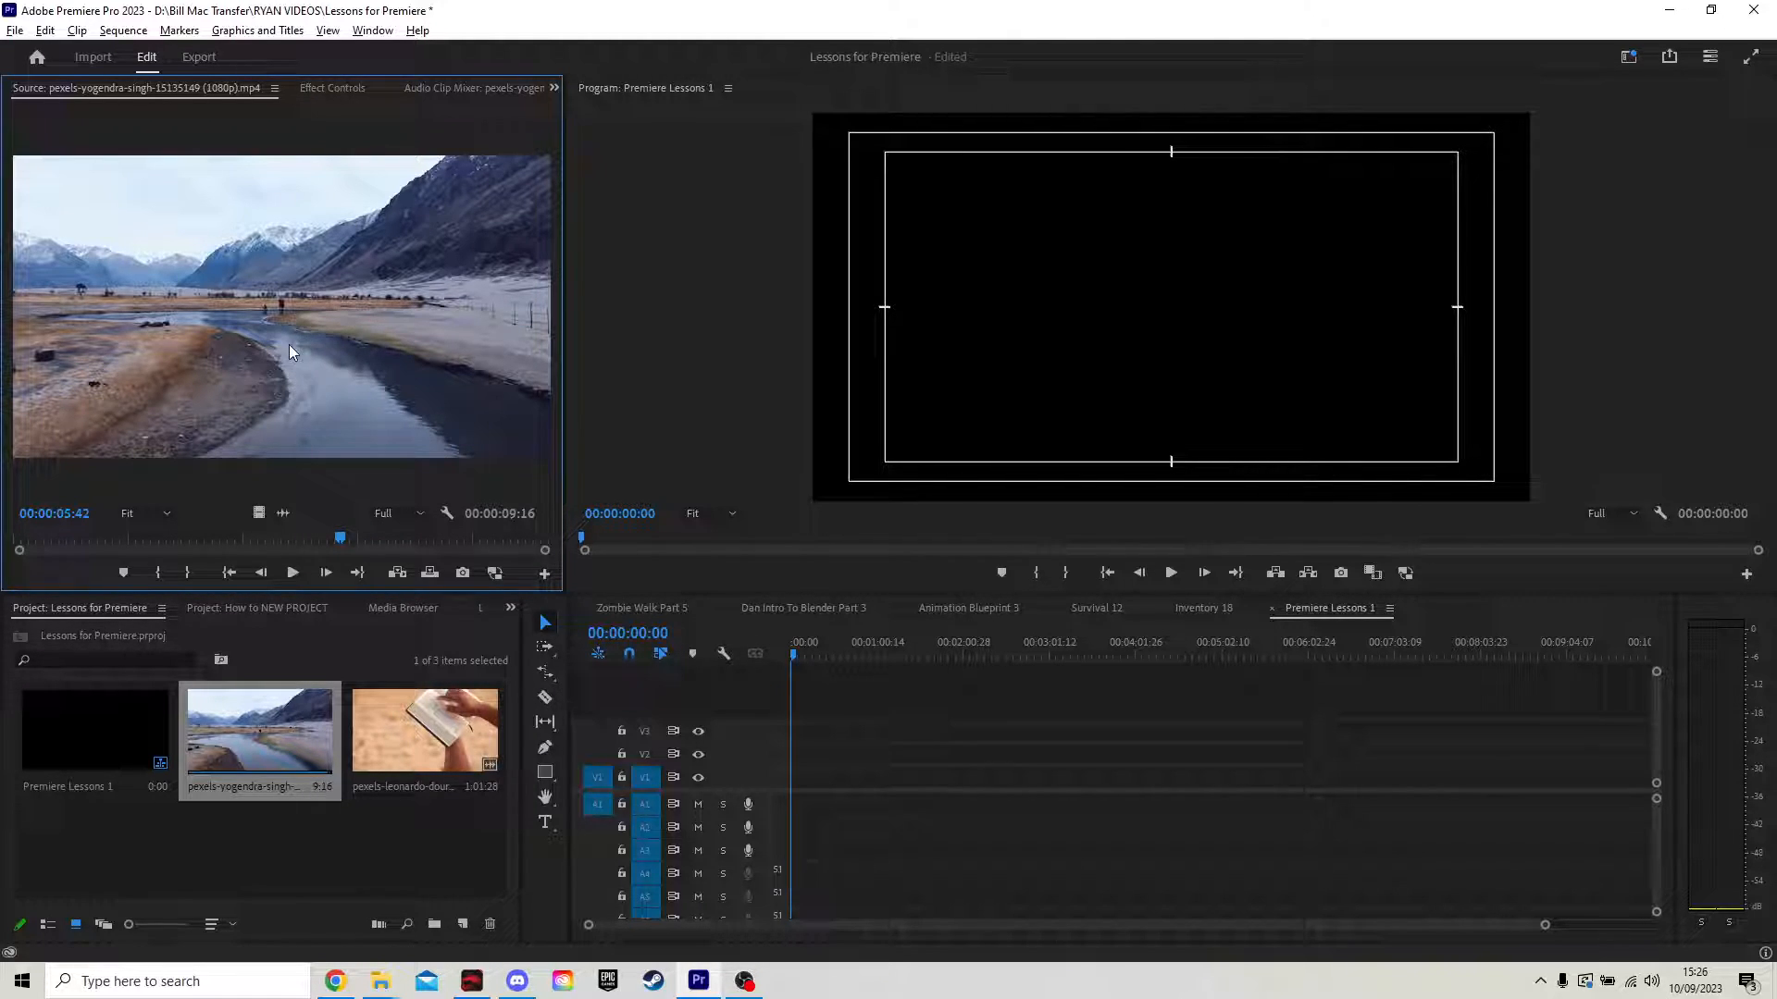
Step: Scrub through the river clip in the source monitor, and open the book clip there and scrub to its start
{"action": "left_click_drag", "start_coordinate": [322, 550], "coordinate": [541, 546]}
{"action": "double_click", "coordinate": [421, 750]}
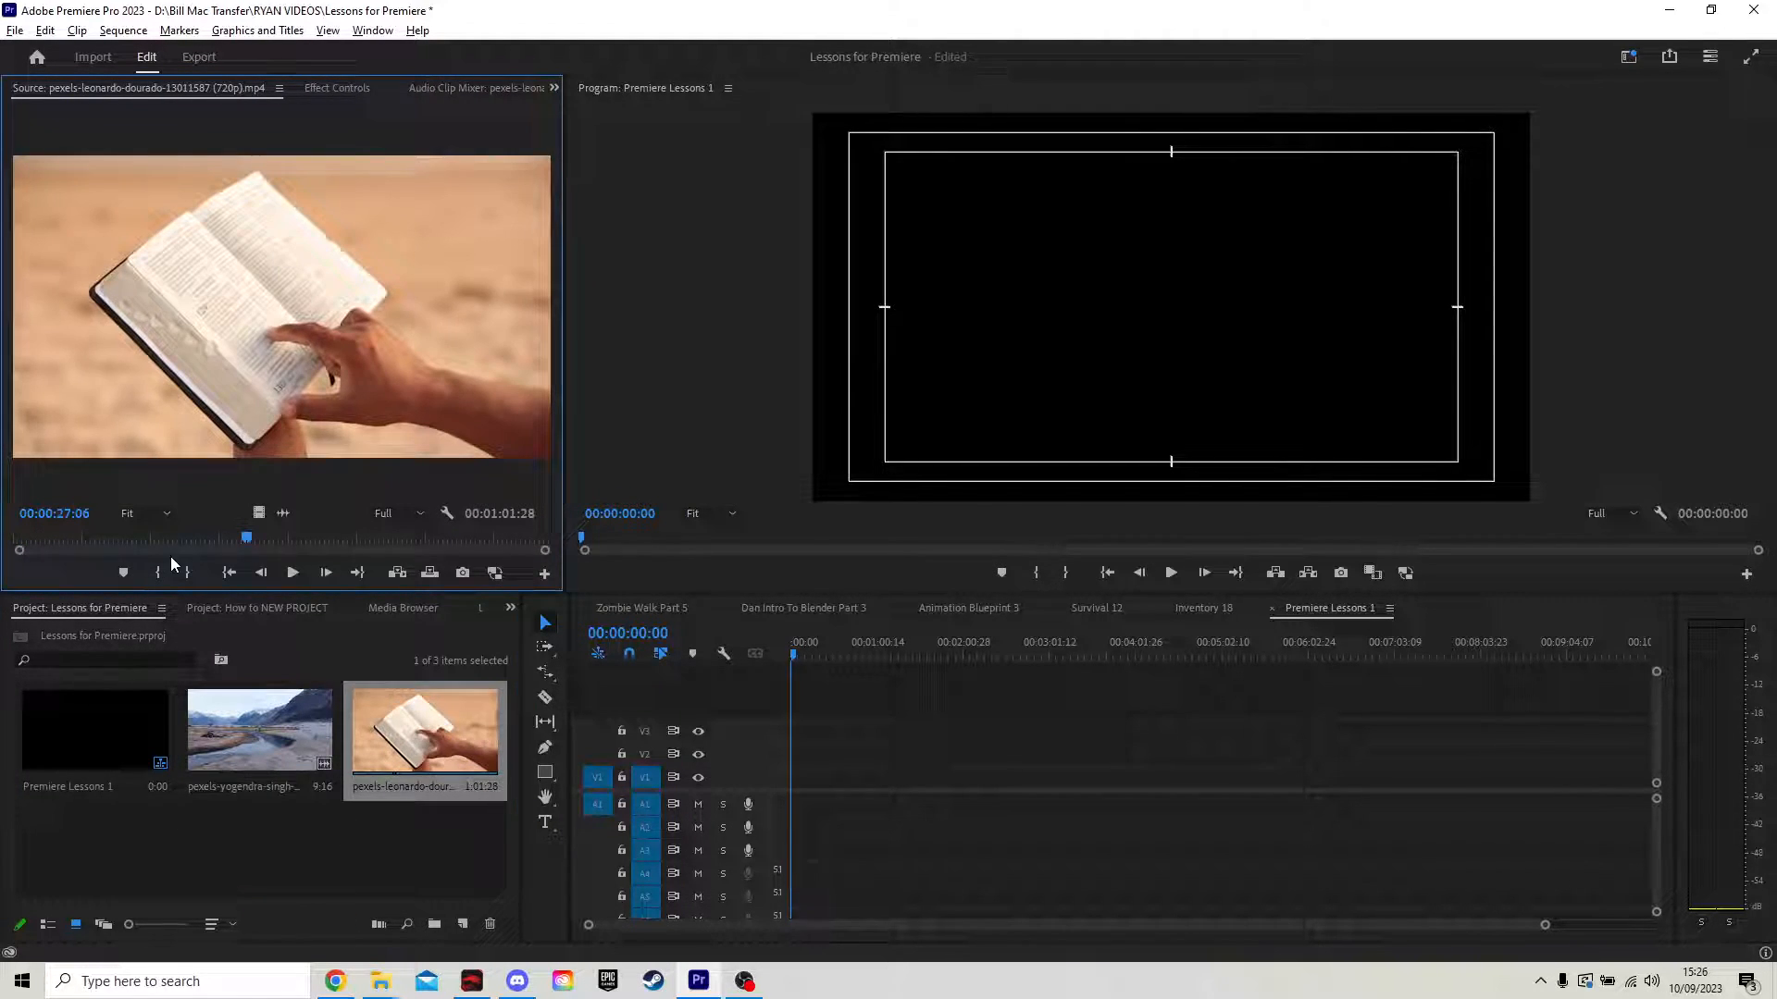
{"action": "left_click_drag", "start_coordinate": [159, 538], "coordinate": [15, 547]}
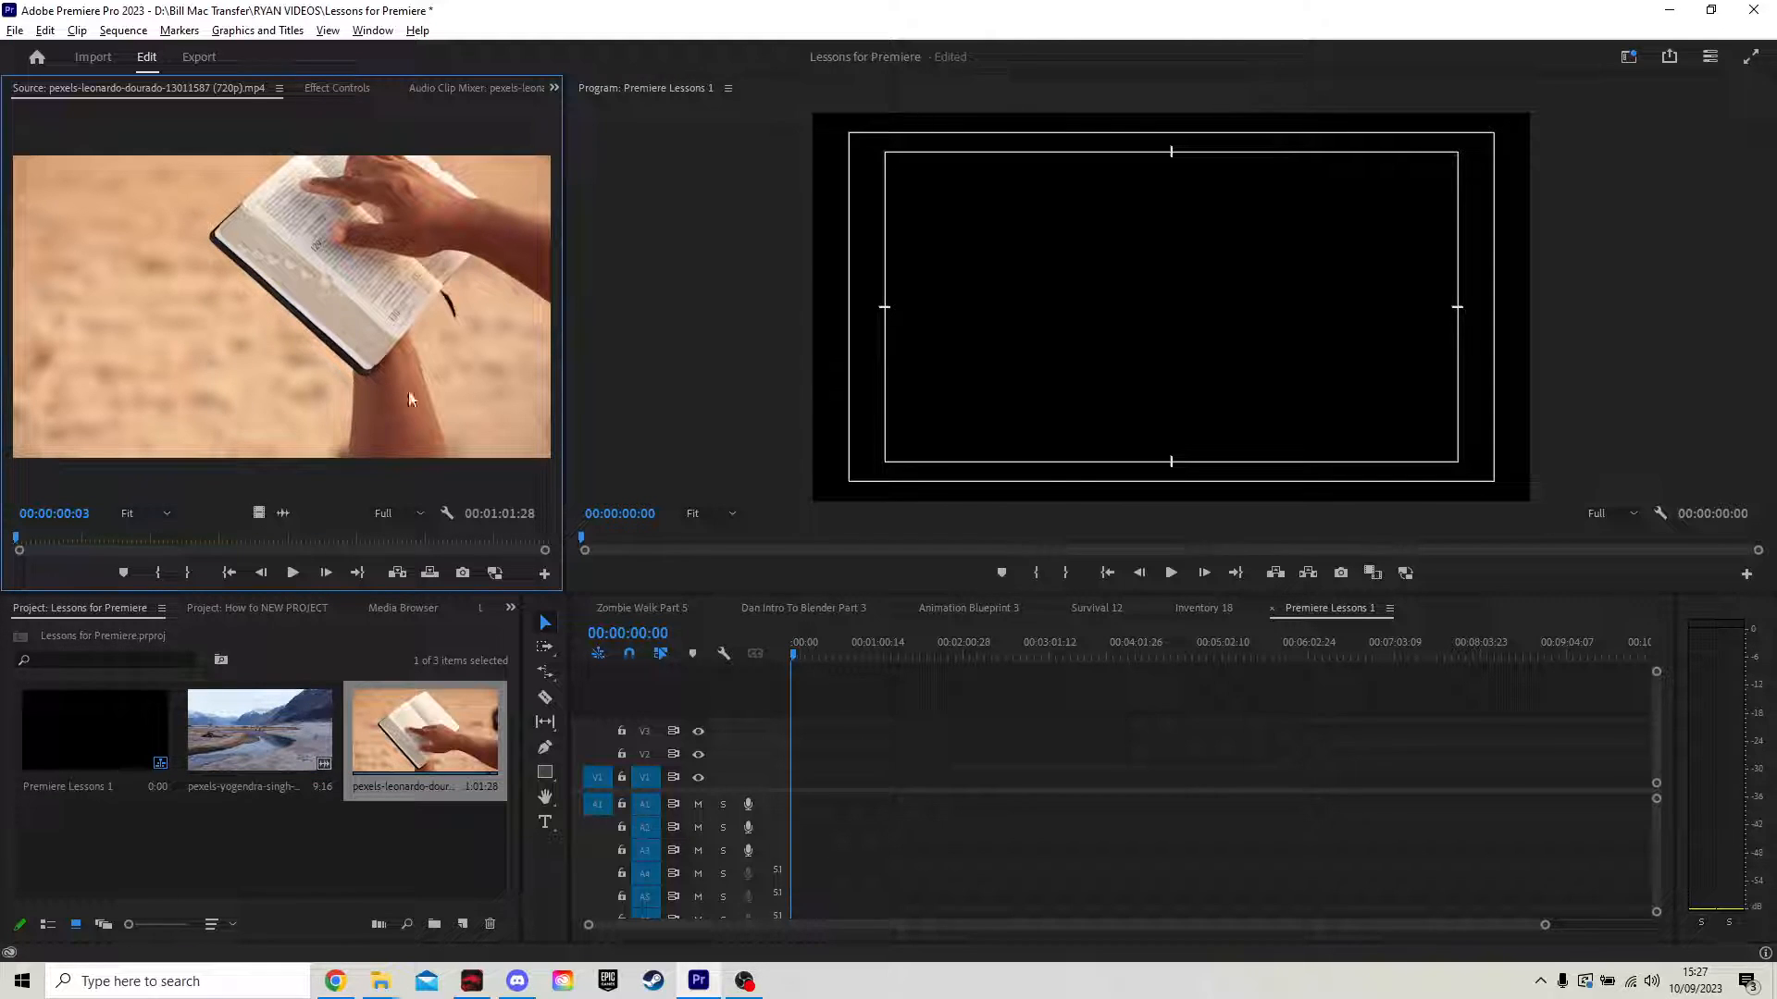
Step: Place the book clip at the start of the first video track, keeping the existing sequence settings, and scale it to frame size
{"action": "left_click_drag", "start_coordinate": [430, 747], "coordinate": [790, 791]}
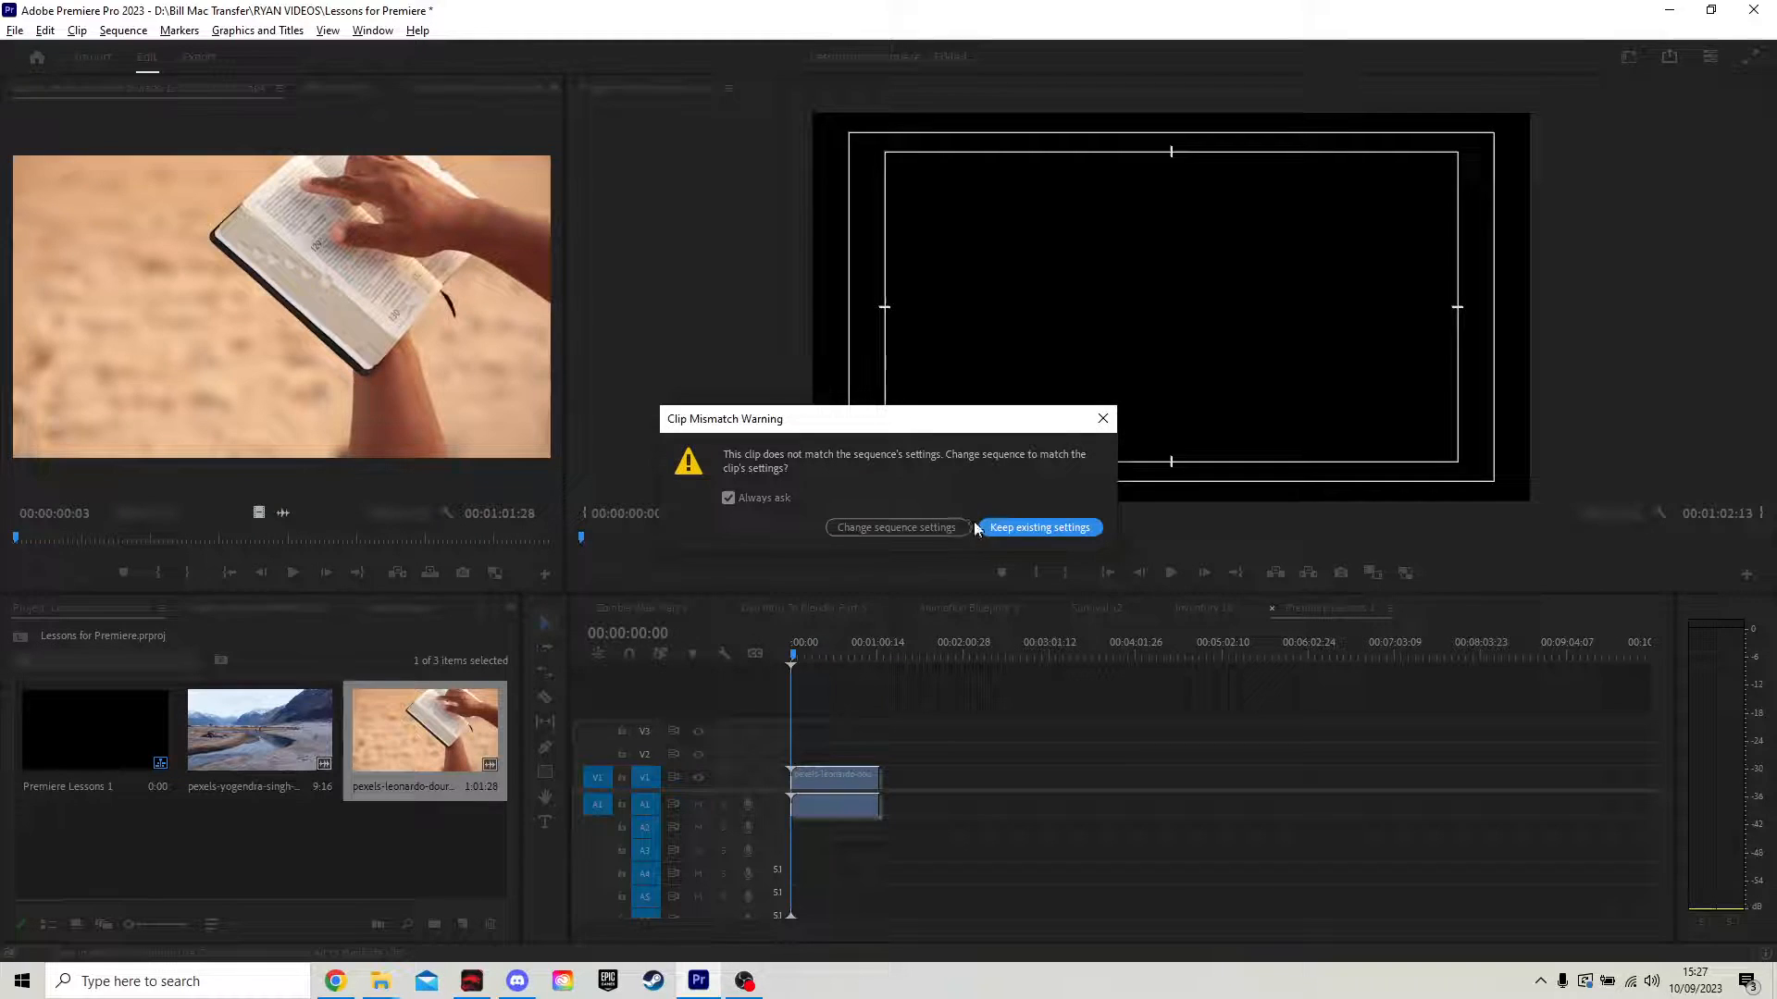
{"action": "left_click", "coordinate": [1037, 529]}
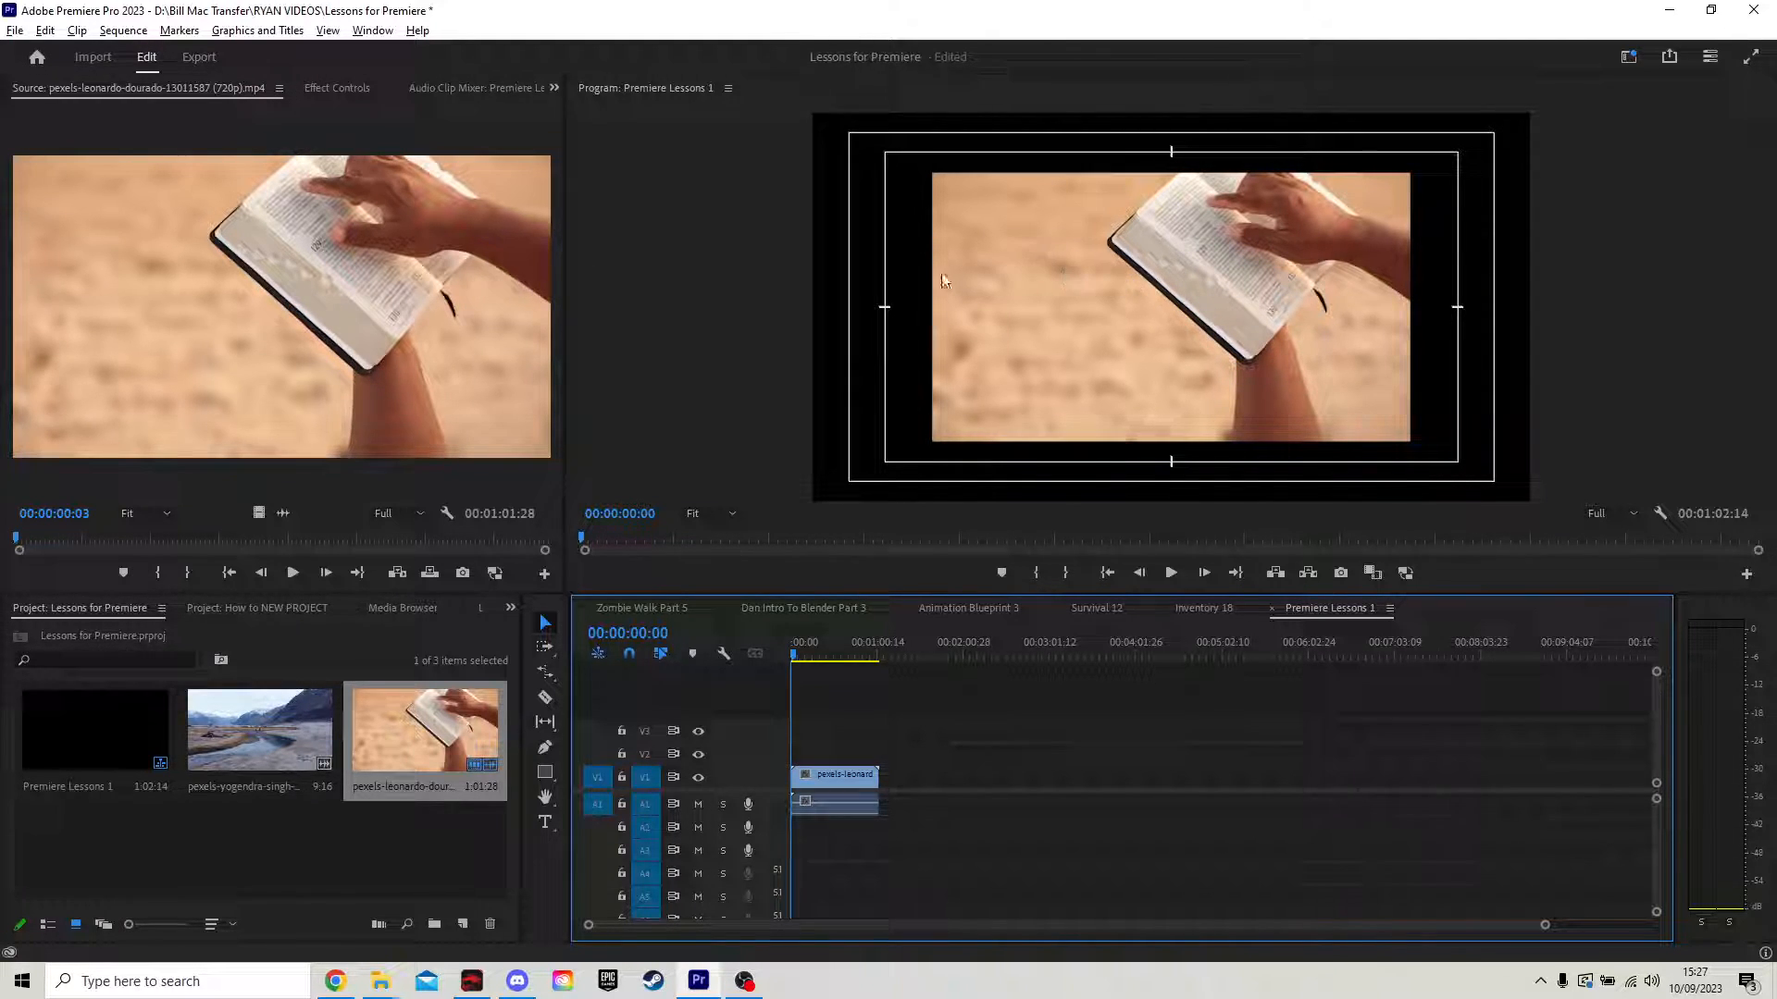
{"action": "right_click", "coordinate": [841, 780]}
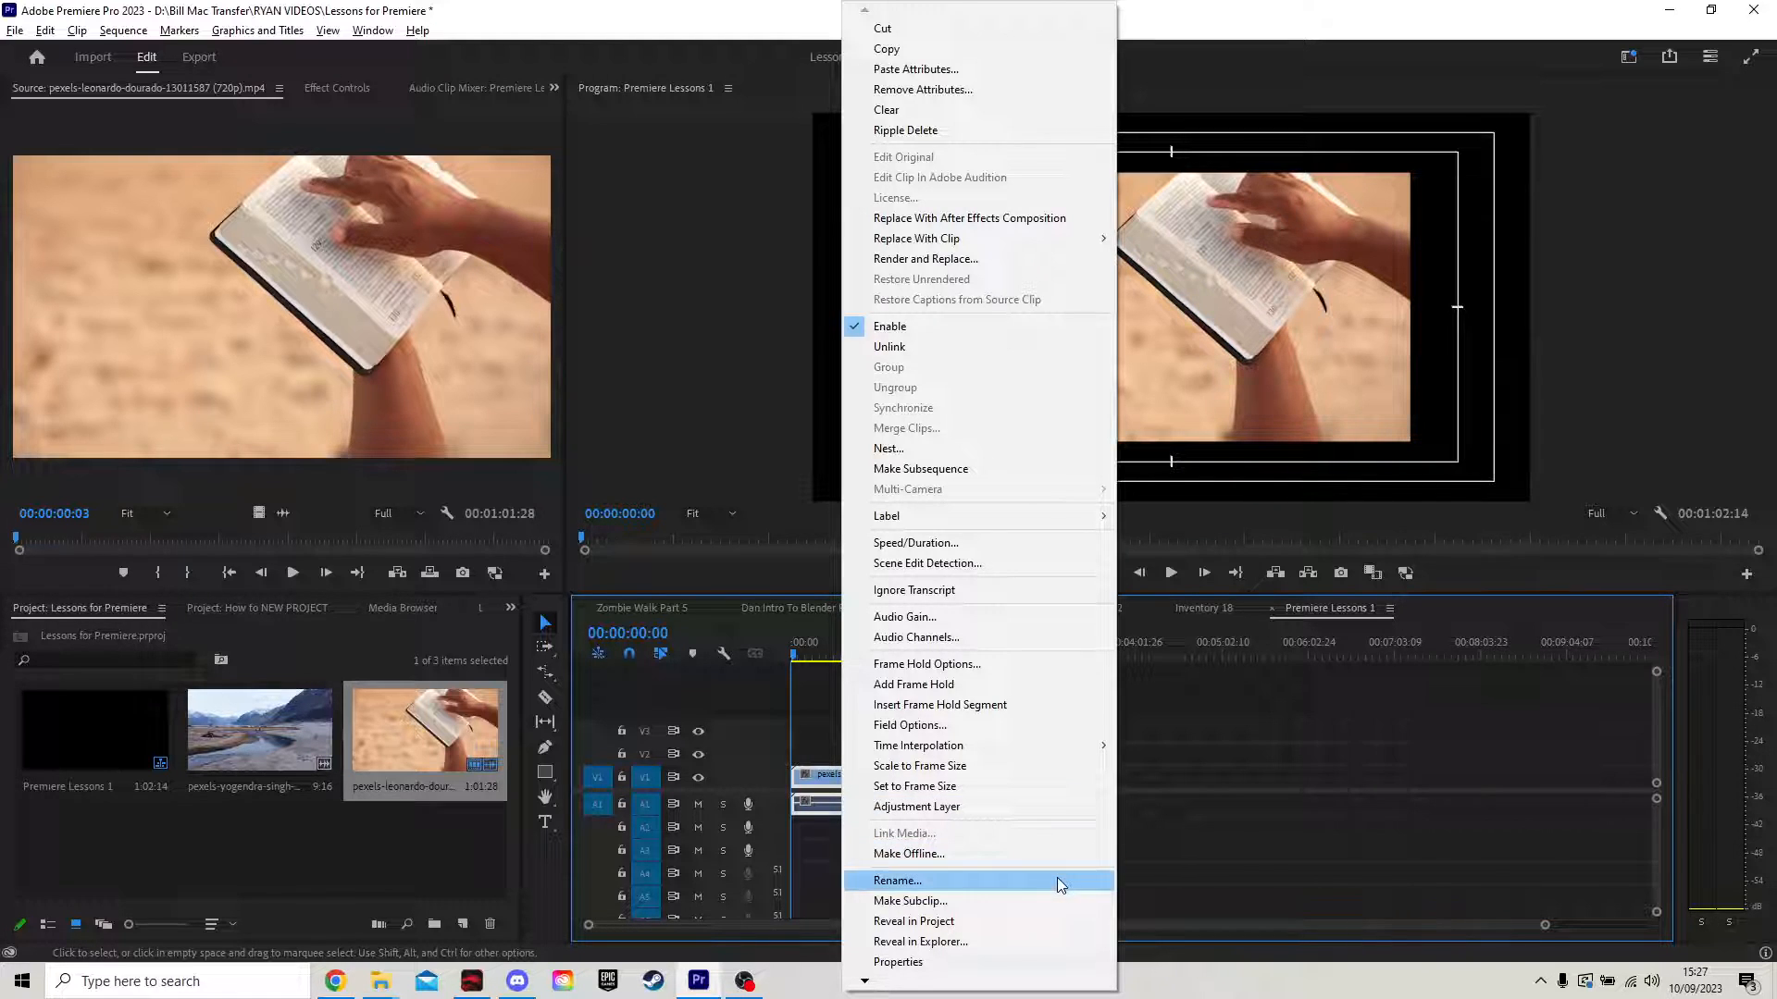
{"action": "left_click", "coordinate": [979, 776]}
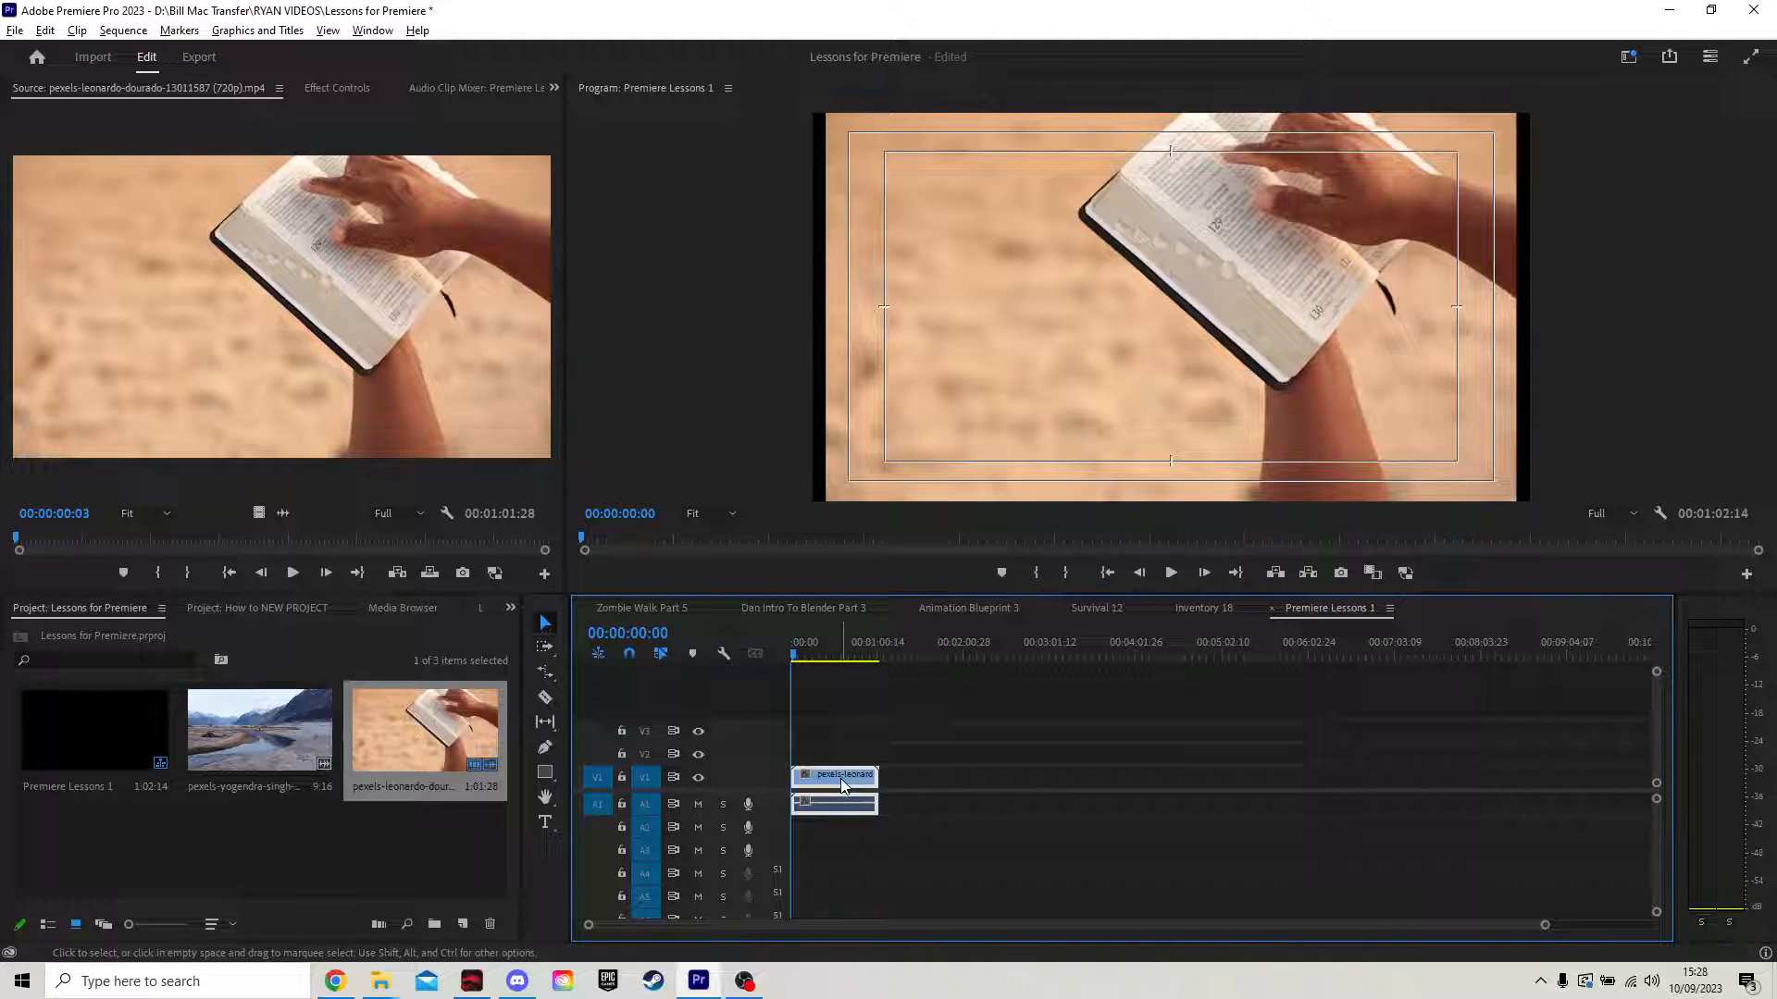
Step: Show the book clip's effect controls with only the Motion properties expanded and the Opacity, Volume and Channel Volume groups collapsed
{"action": "mouse_move", "coordinate": [840, 779]}
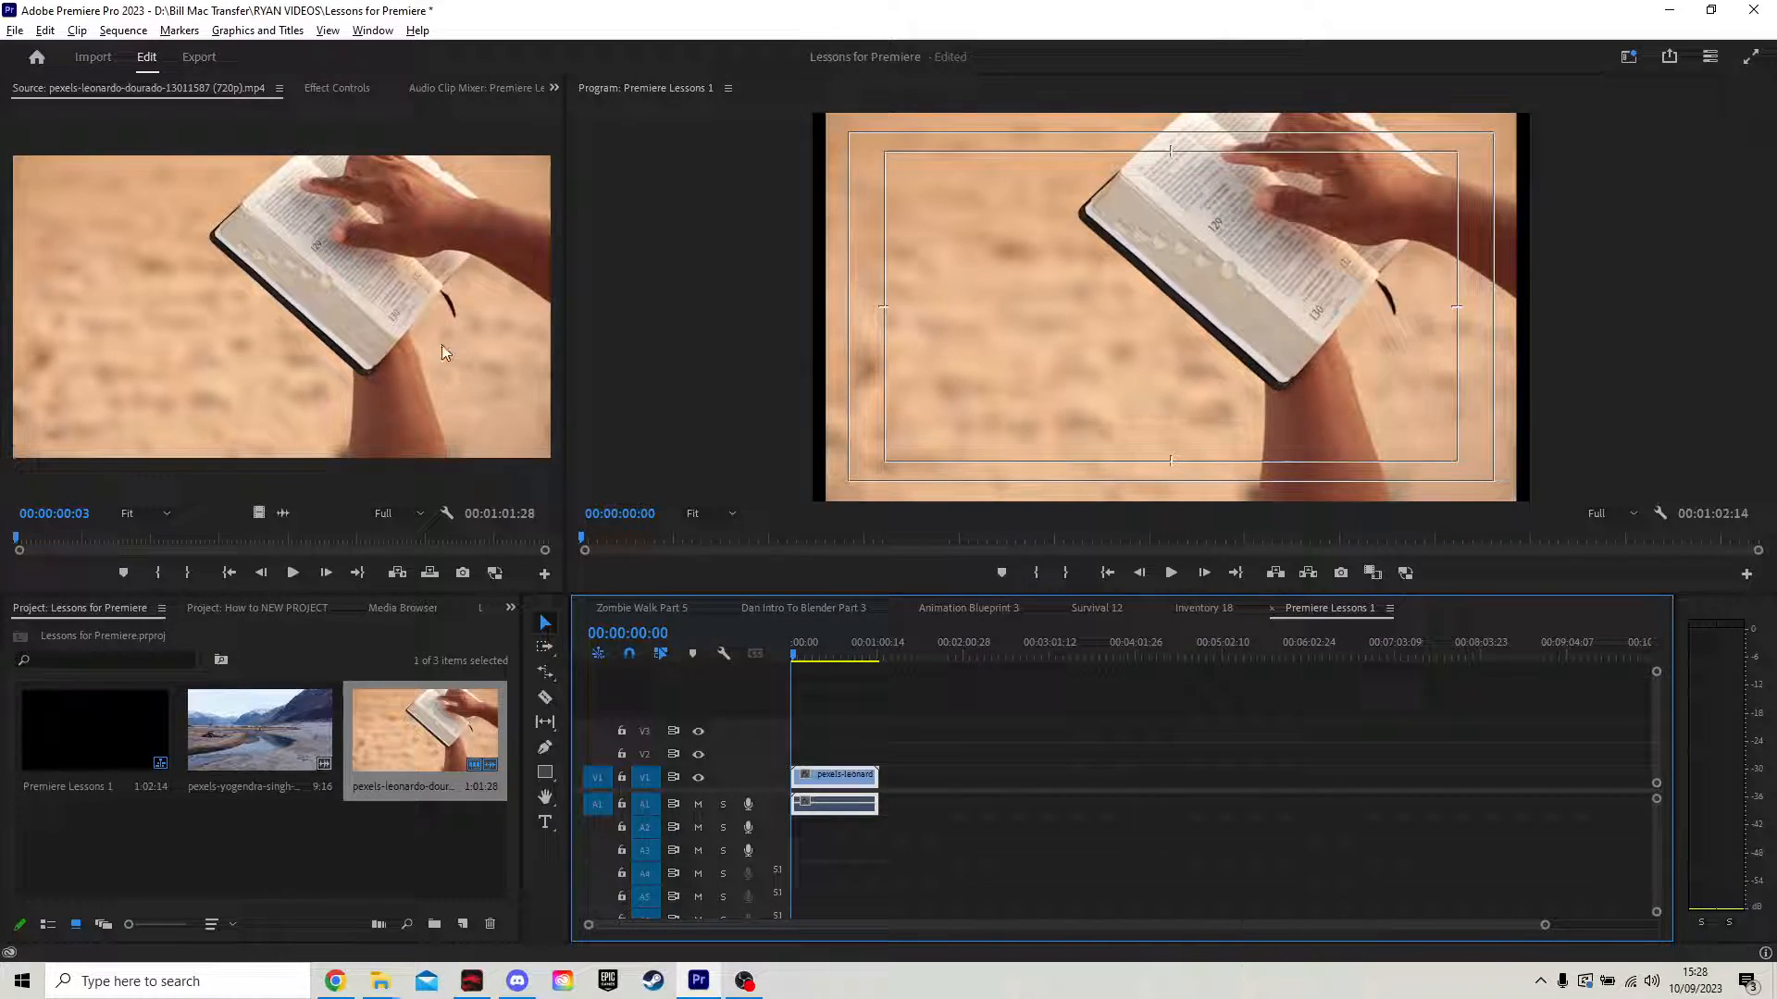
{"action": "left_click", "coordinate": [341, 87]}
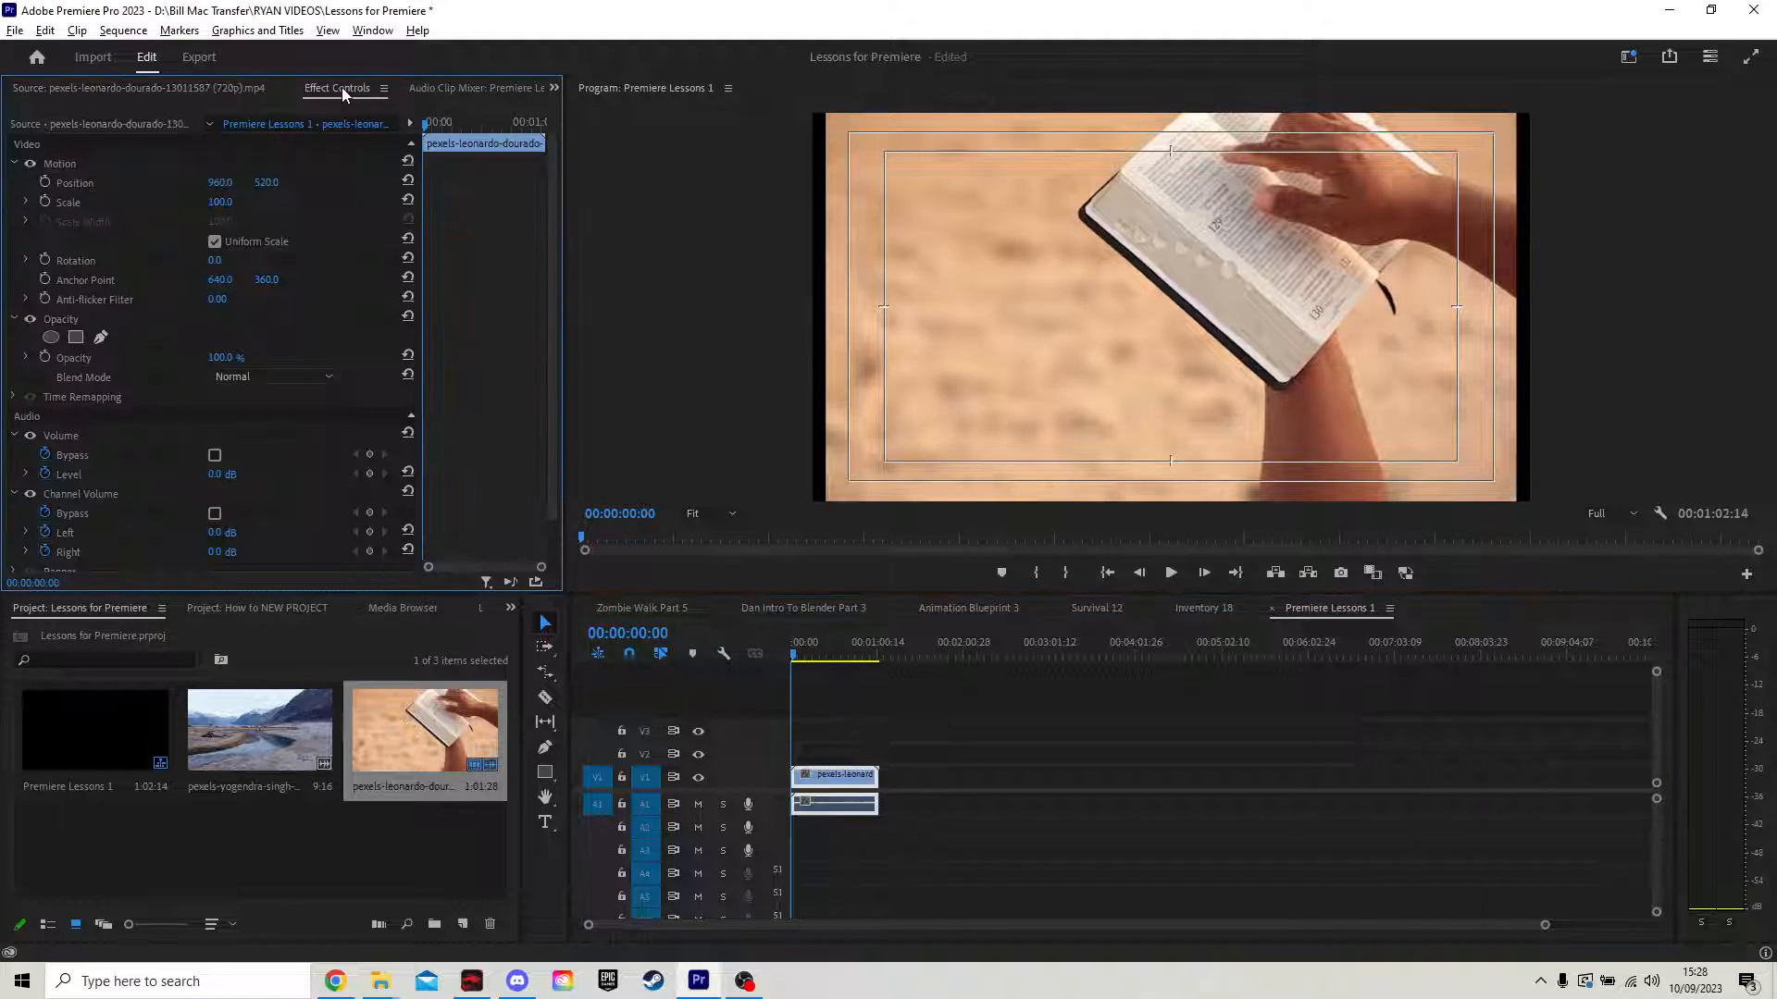
{"action": "left_click", "coordinate": [13, 164]}
{"action": "left_click", "coordinate": [14, 299]}
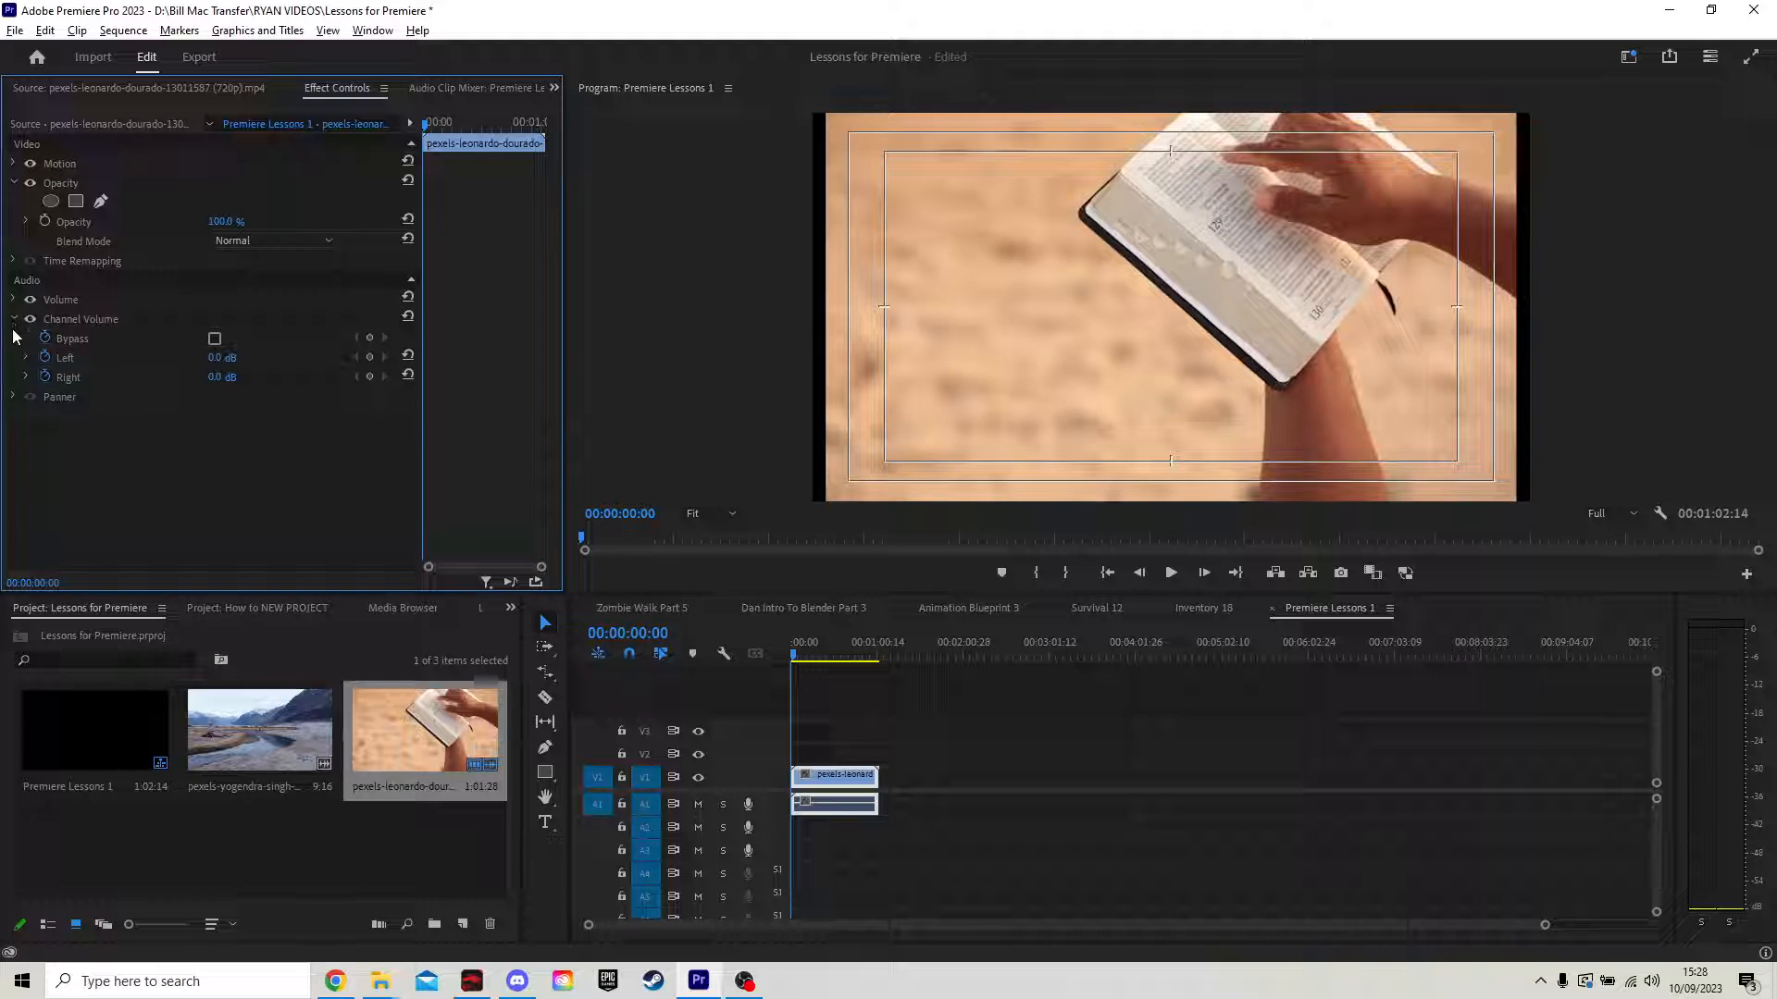
{"action": "left_click", "coordinate": [14, 320]}
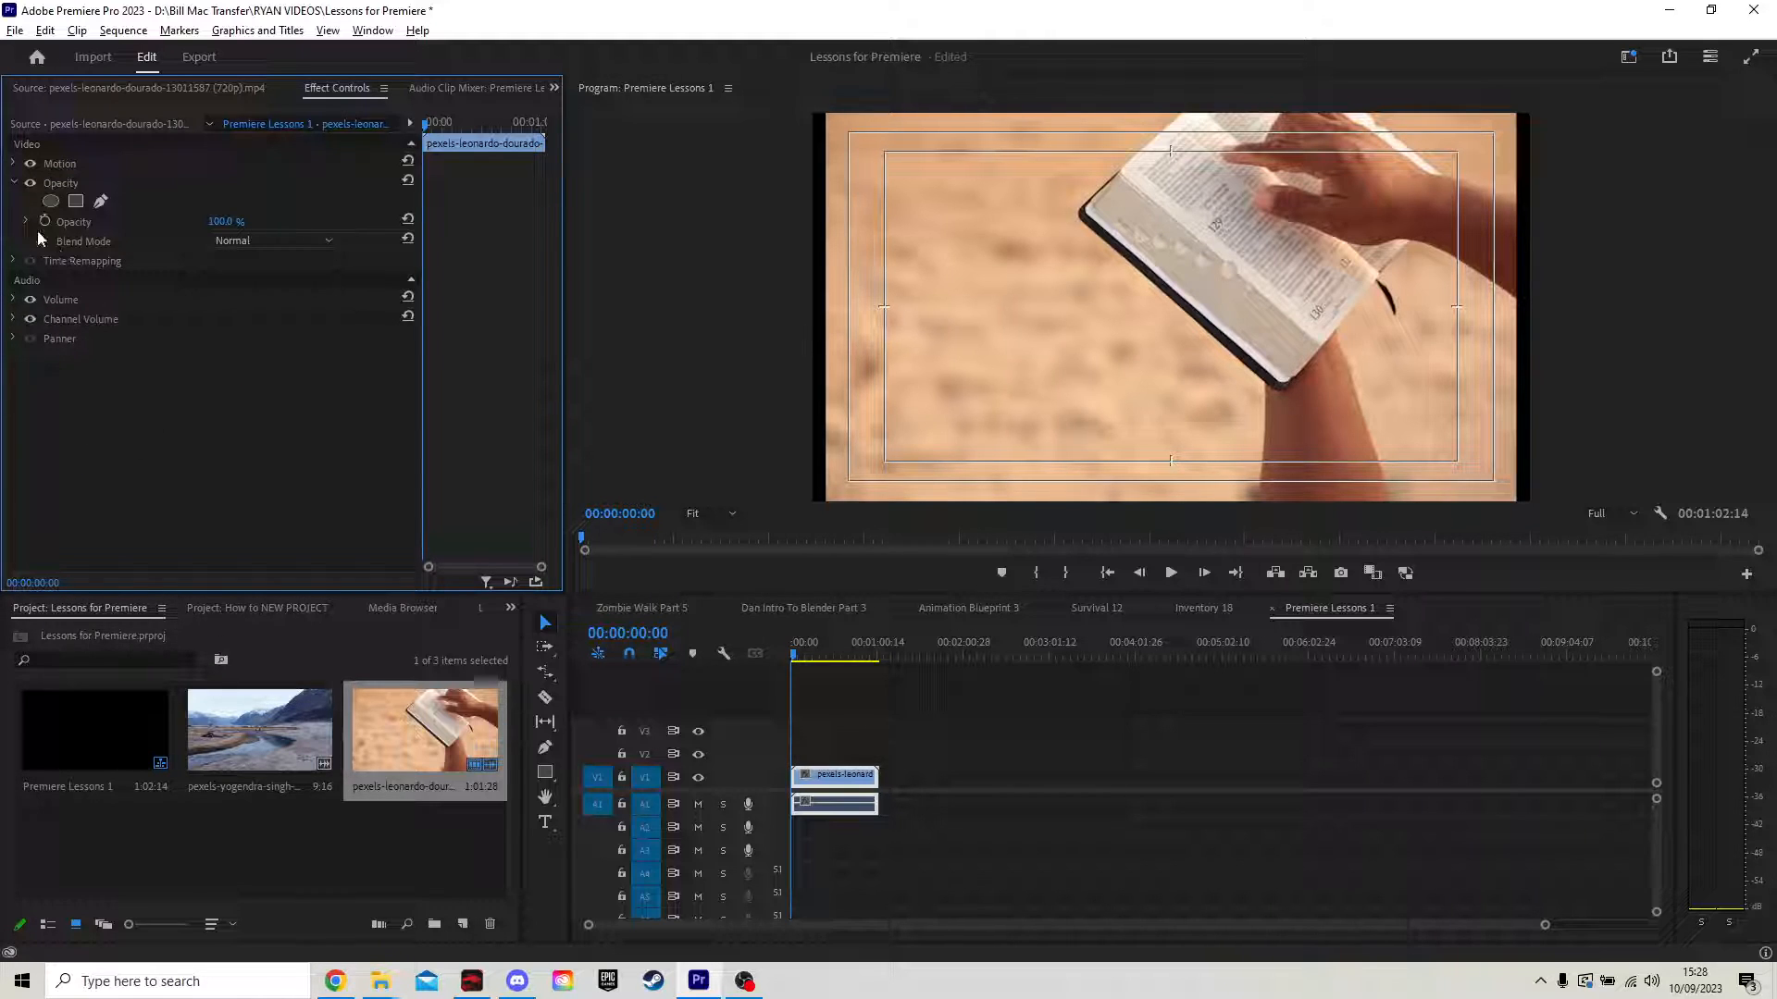
{"action": "left_click", "coordinate": [12, 183]}
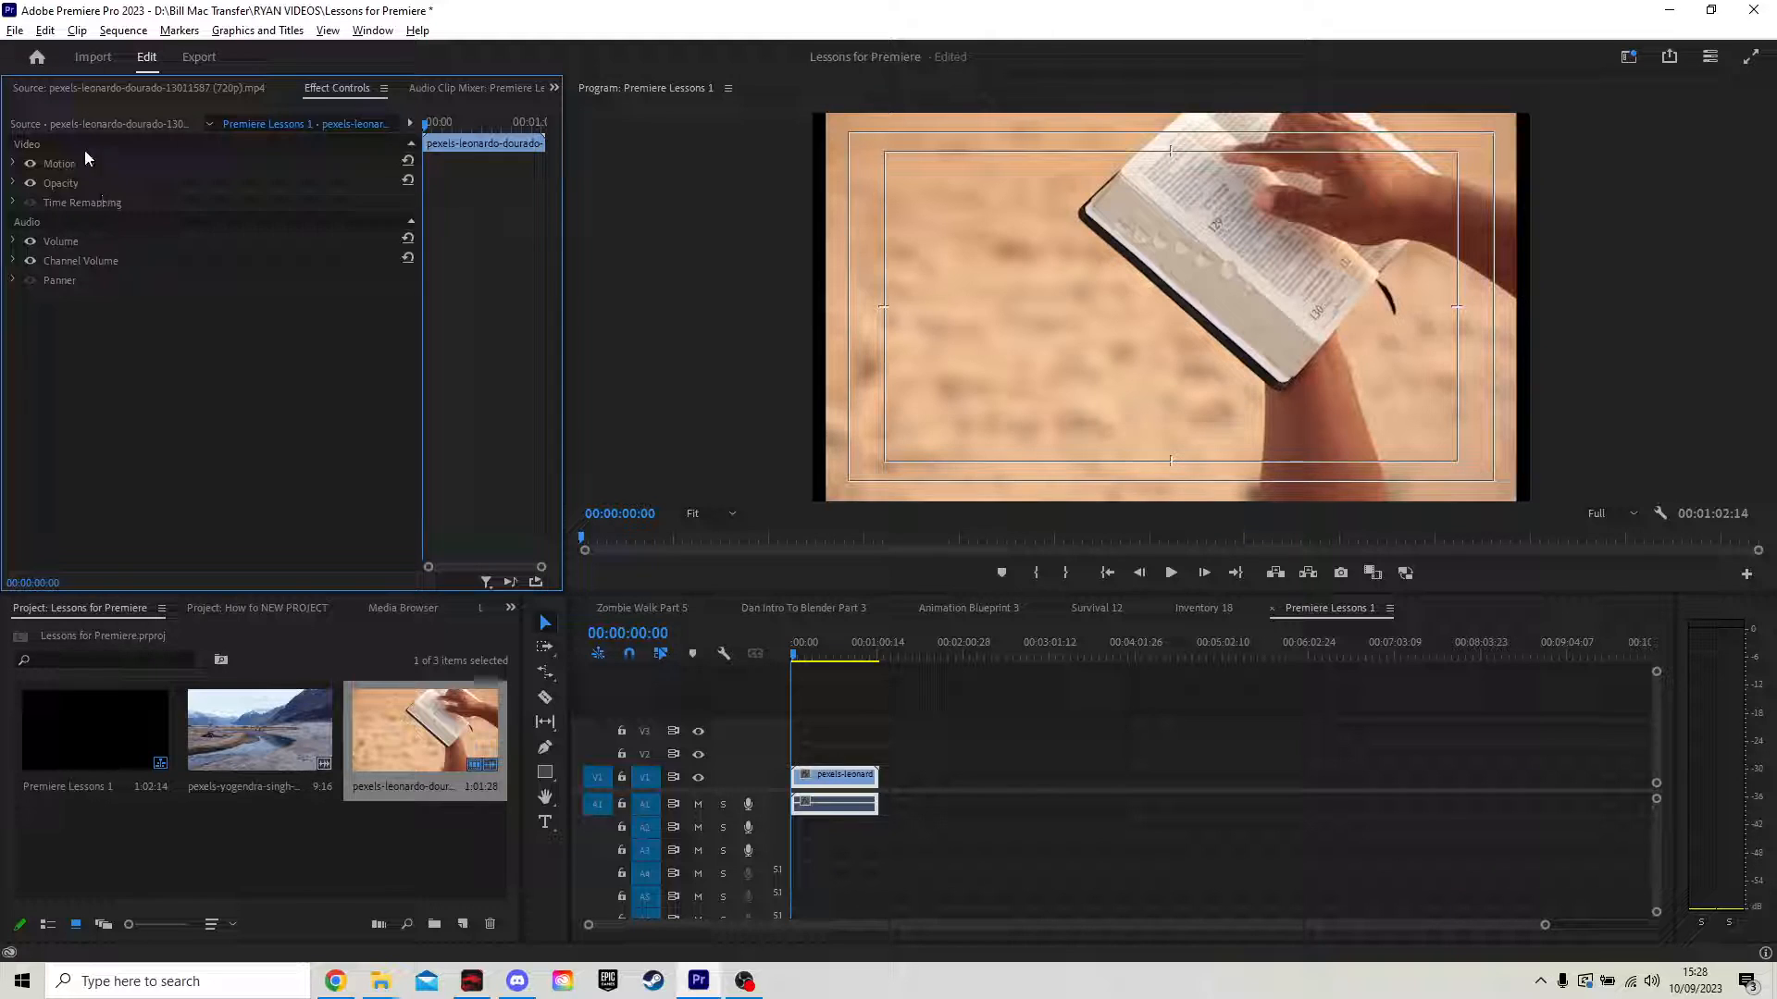
{"action": "left_click", "coordinate": [13, 164]}
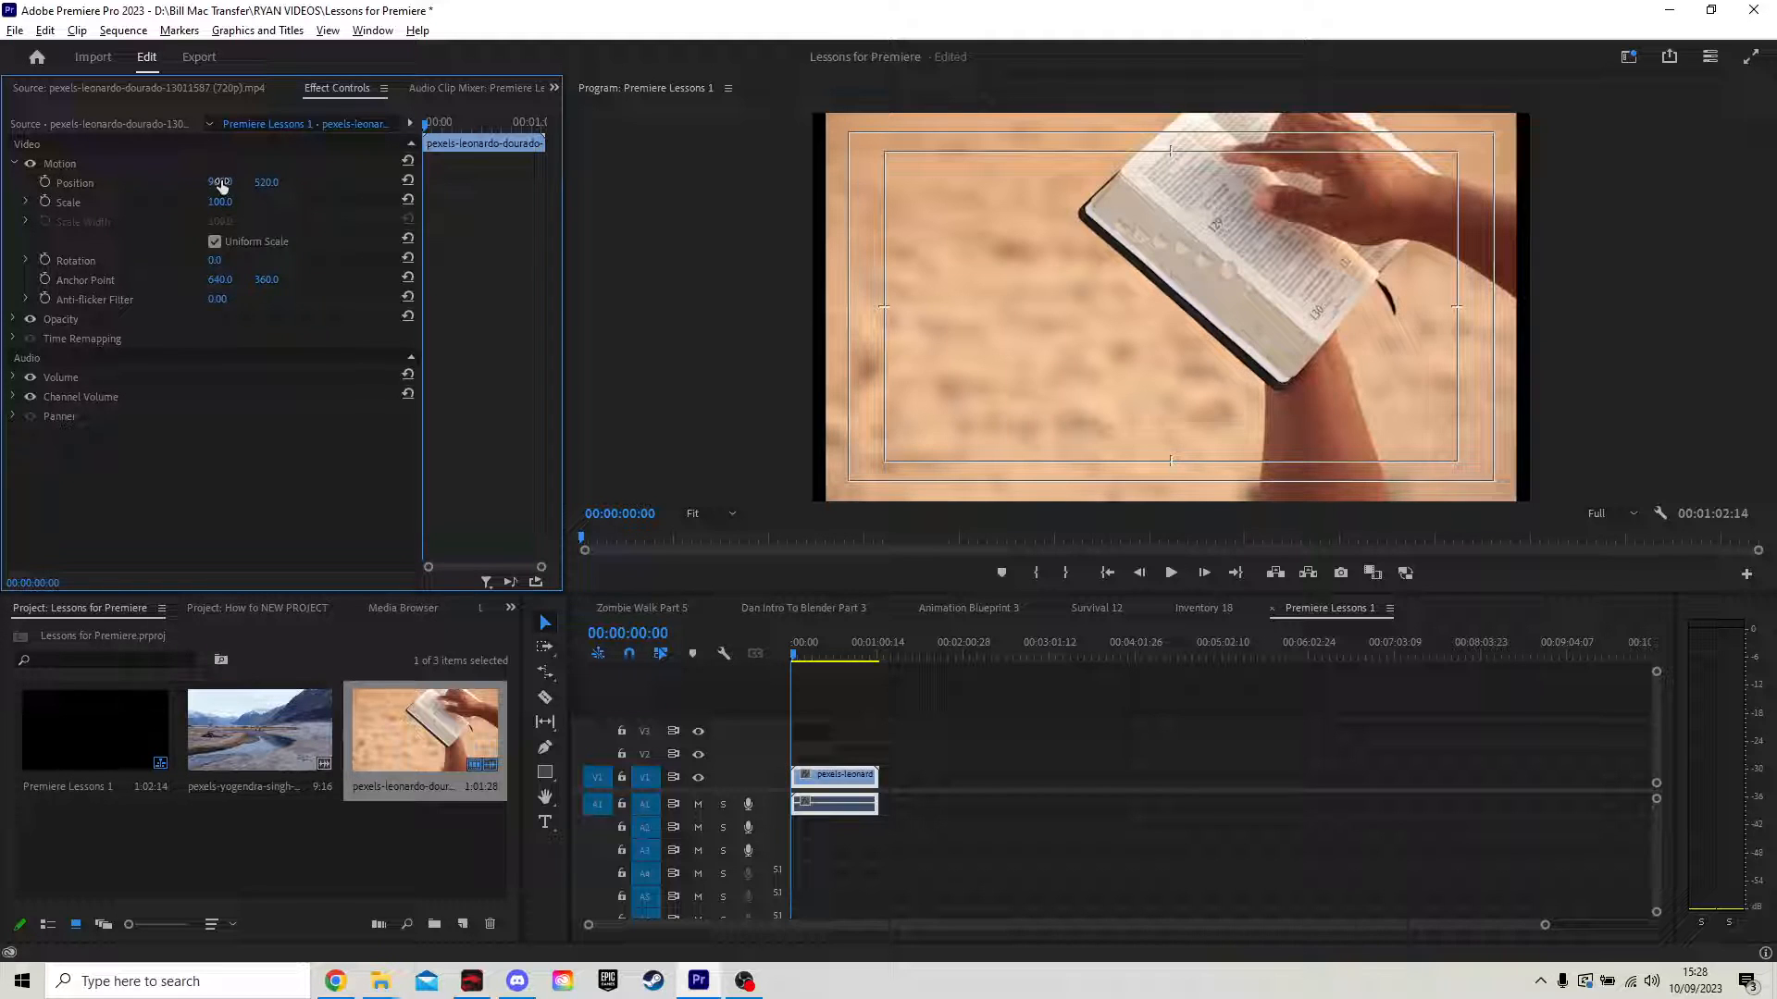
Step: Try out different Position and Scale values on the book clip, restoring the default values
{"action": "mouse_move", "coordinate": [220, 185]}
{"action": "left_mouse_down"}
{"action": "mouse_move", "coordinate": [102, 185]}
{"action": "mouse_move", "coordinate": [334, 185]}
{"action": "mouse_move", "coordinate": [81, 185]}
{"action": "mouse_move", "coordinate": [353, 185]}
{"action": "mouse_move", "coordinate": [230, 184]}
{"action": "left_mouse_up"}
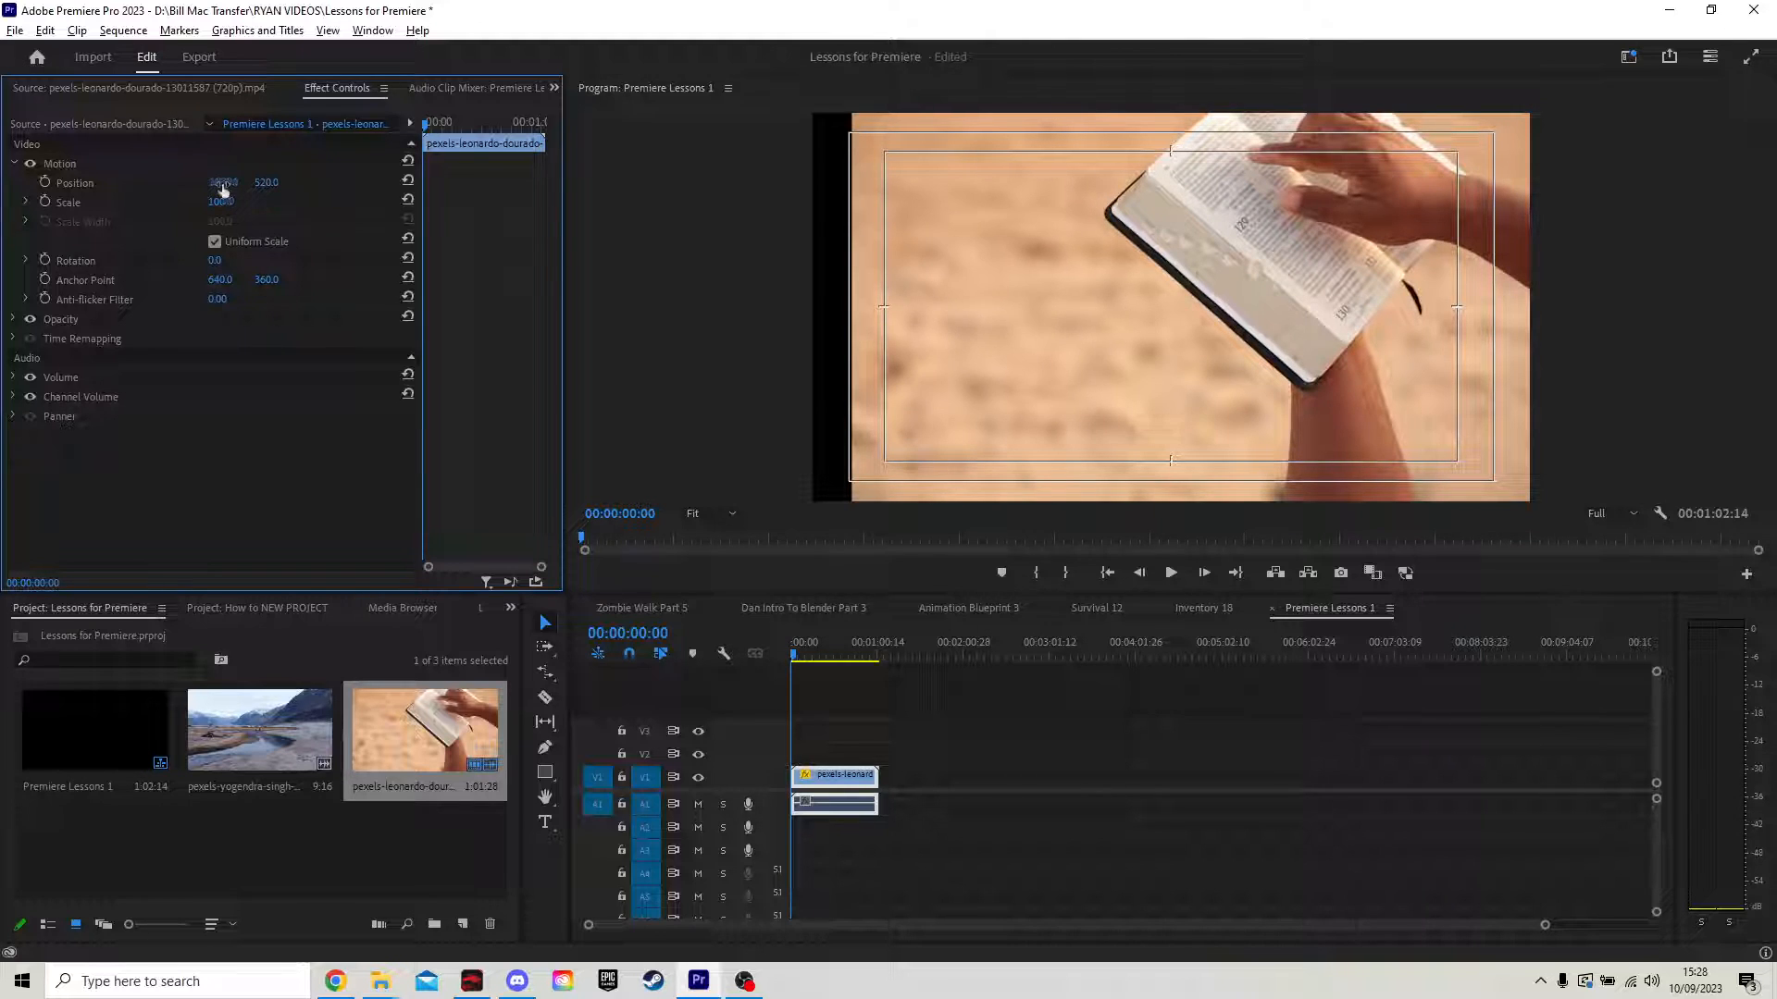
{"action": "left_click", "coordinate": [408, 181]}
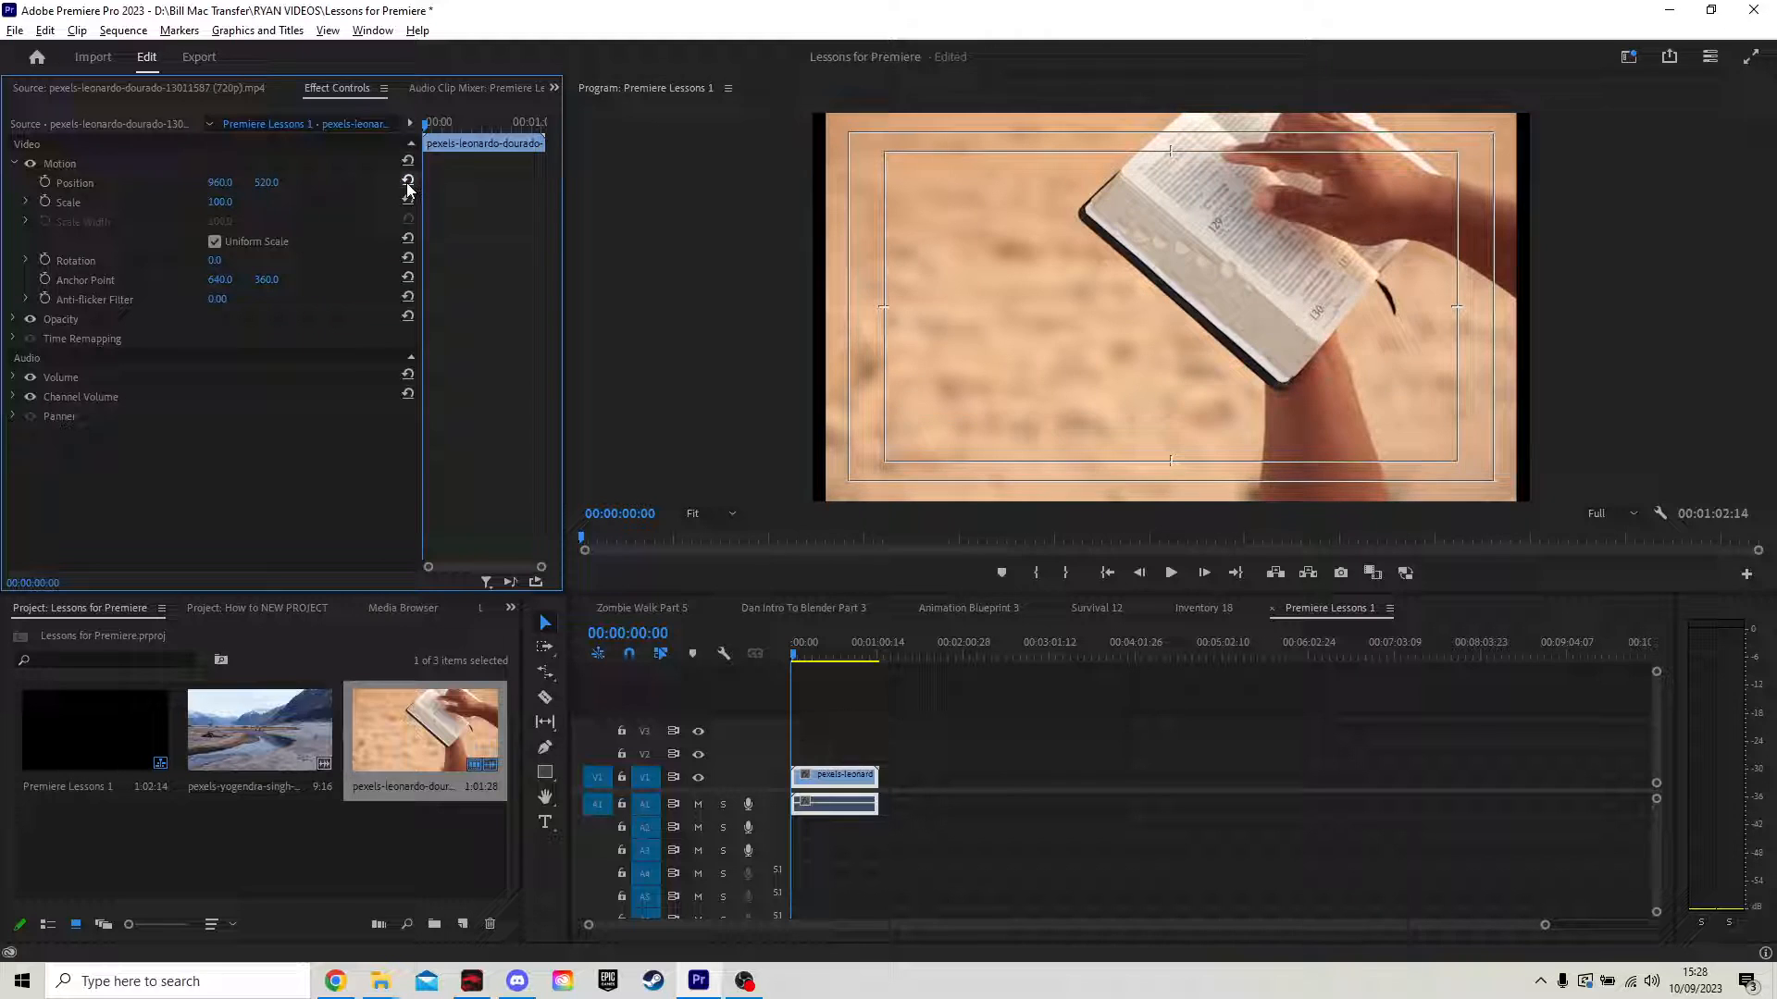
{"action": "mouse_move", "coordinate": [264, 183]}
{"action": "left_mouse_down"}
{"action": "mouse_move", "coordinate": [340, 184]}
{"action": "mouse_move", "coordinate": [93, 183]}
{"action": "mouse_move", "coordinate": [260, 183]}
{"action": "left_mouse_up"}
{"action": "left_click_drag", "start_coordinate": [220, 202], "coordinate": [225, 202]}
Step: Try resizing the book clip to a scale of 104 and moving it to about 930, 498 directly in the program view, and reset both
{"action": "left_click", "coordinate": [76, 164]}
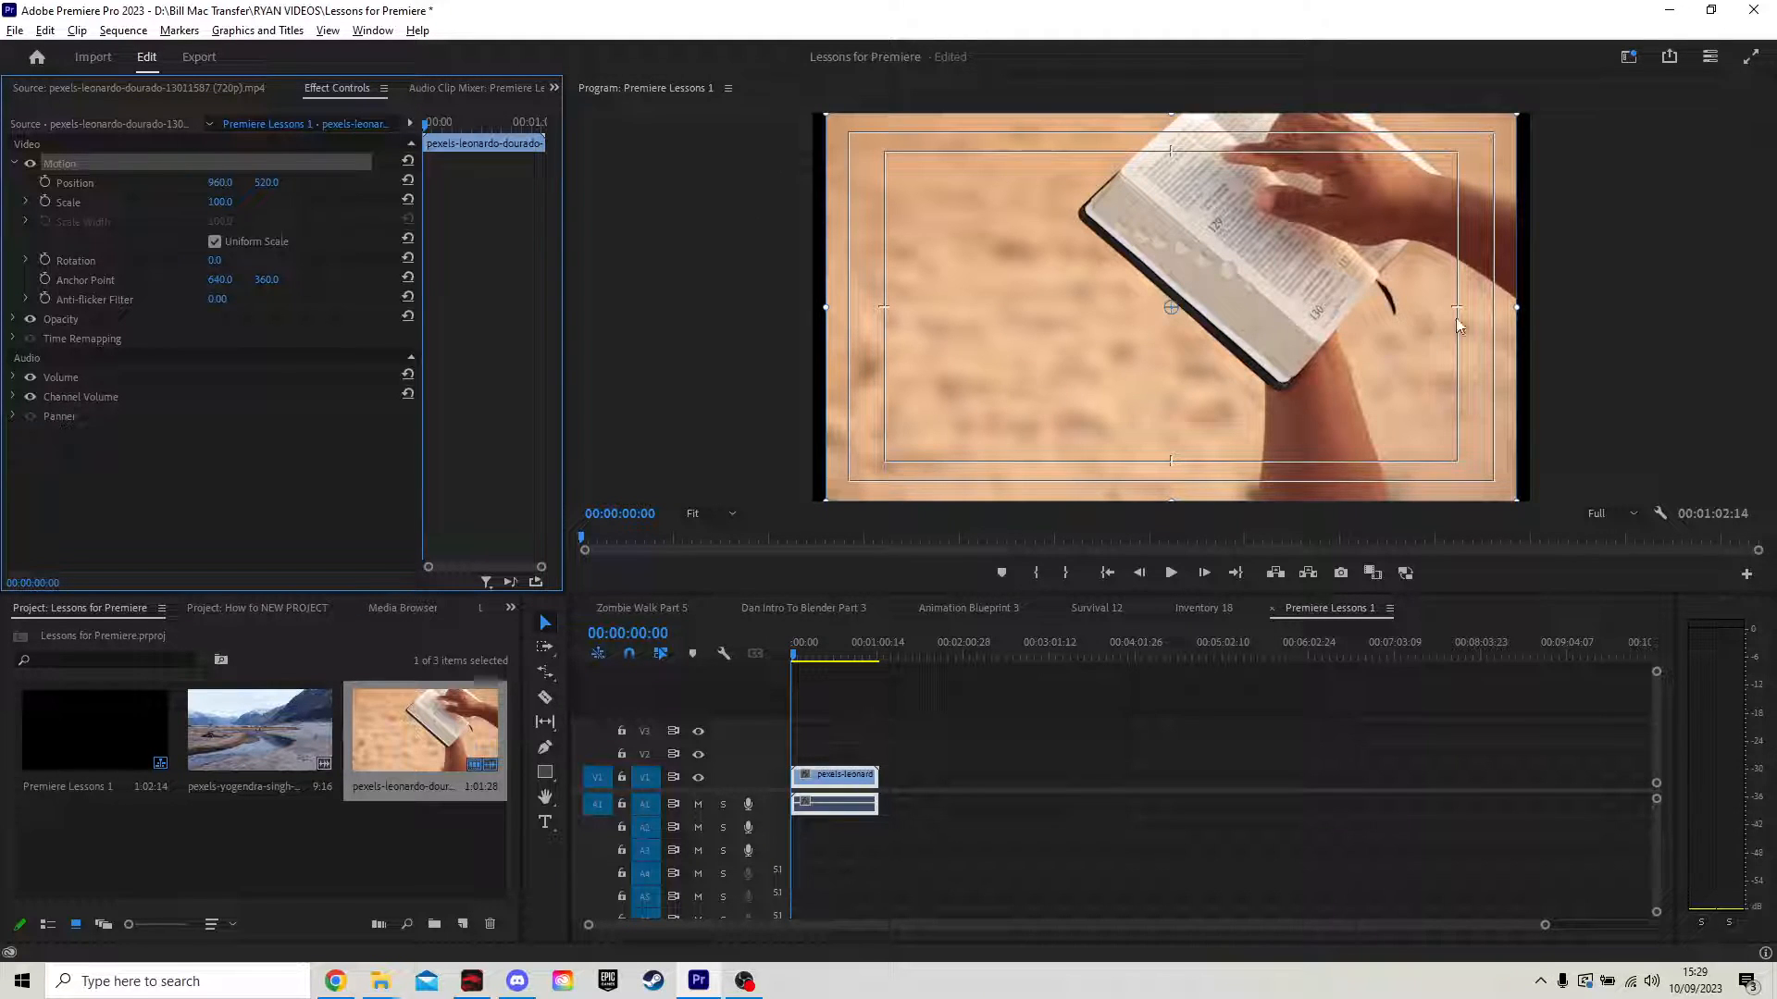
{"action": "mouse_move", "coordinate": [1520, 307]}
{"action": "left_mouse_down"}
{"action": "mouse_move", "coordinate": [1552, 306]}
{"action": "mouse_move", "coordinate": [1462, 305]}
{"action": "mouse_move", "coordinate": [1536, 301]}
{"action": "left_mouse_up"}
{"action": "left_click_drag", "start_coordinate": [1246, 337], "coordinate": [1134, 298]}
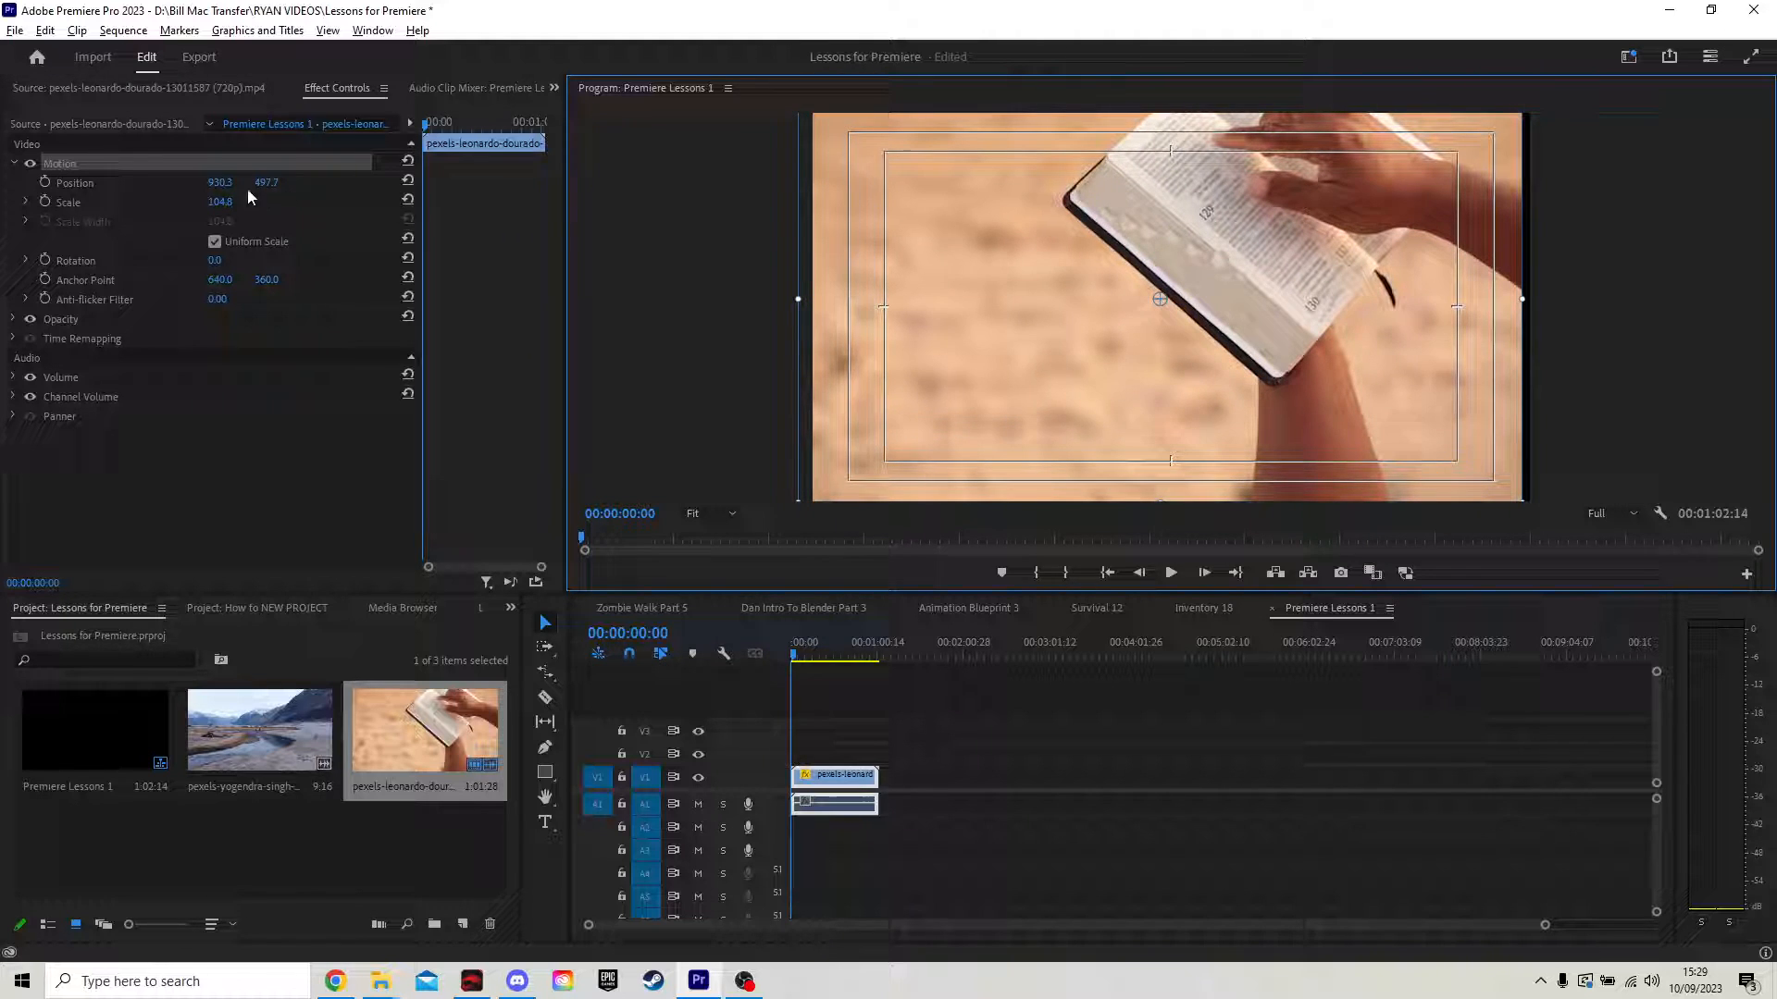
{"action": "left_click", "coordinate": [408, 179]}
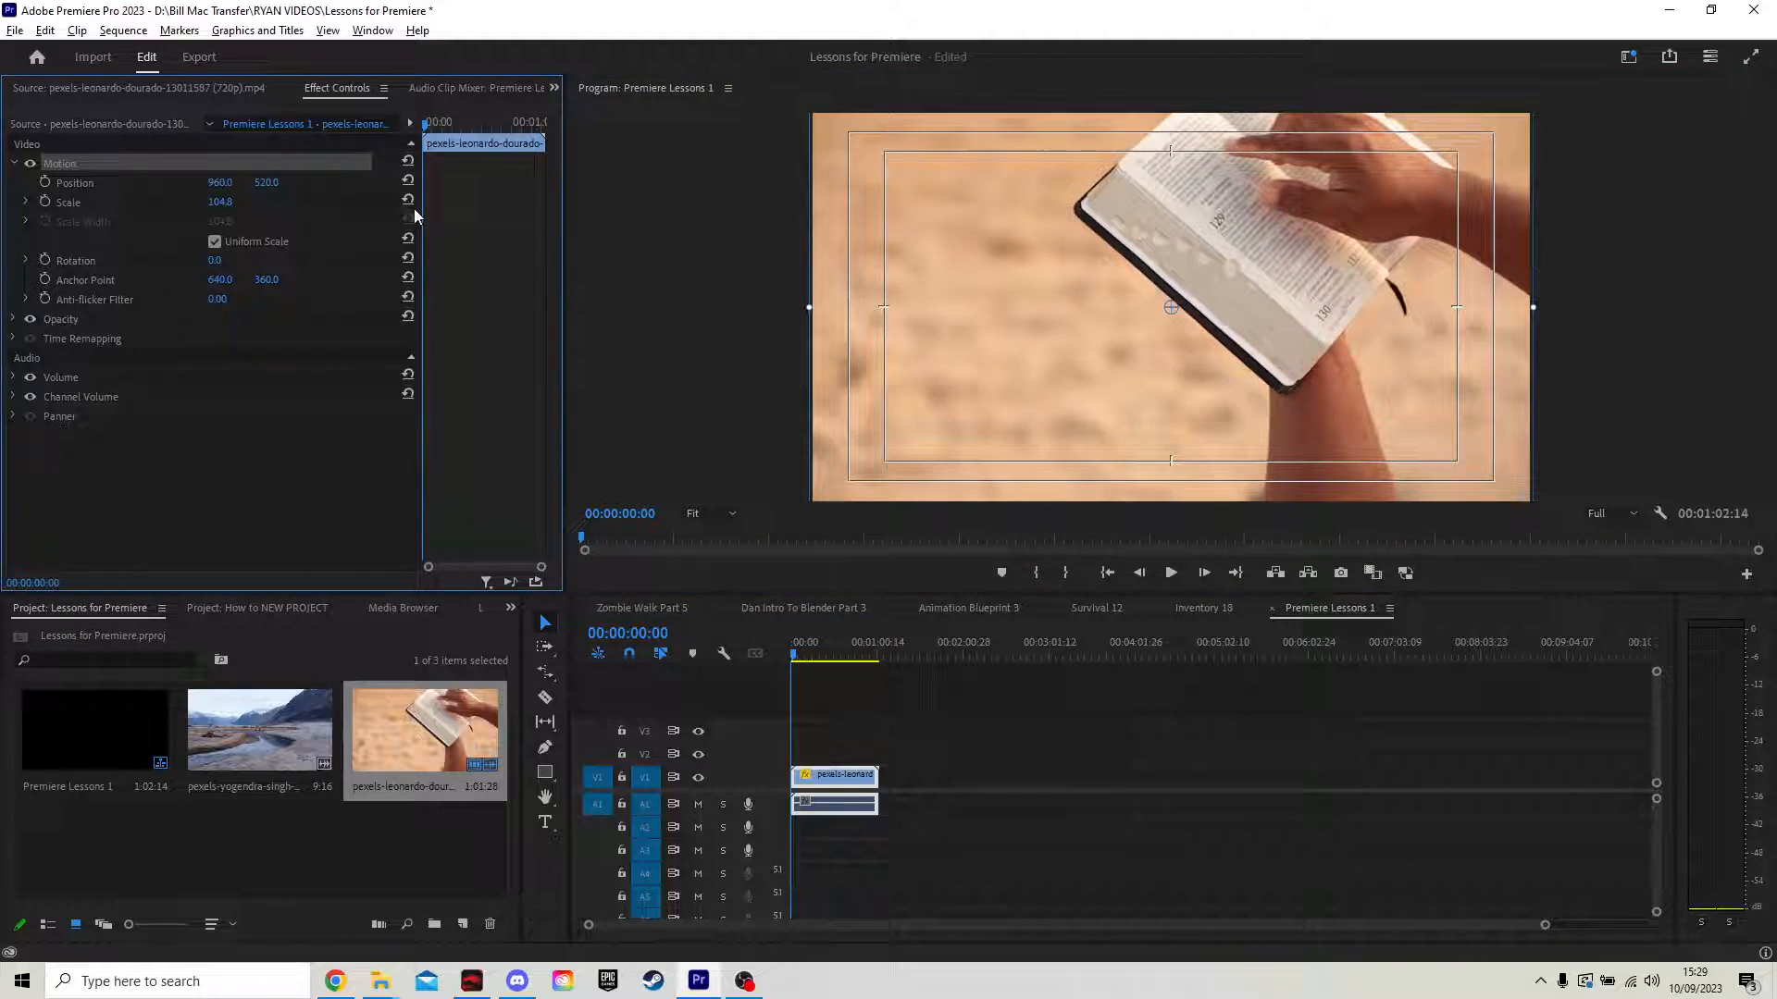
{"action": "left_click", "coordinate": [408, 199]}
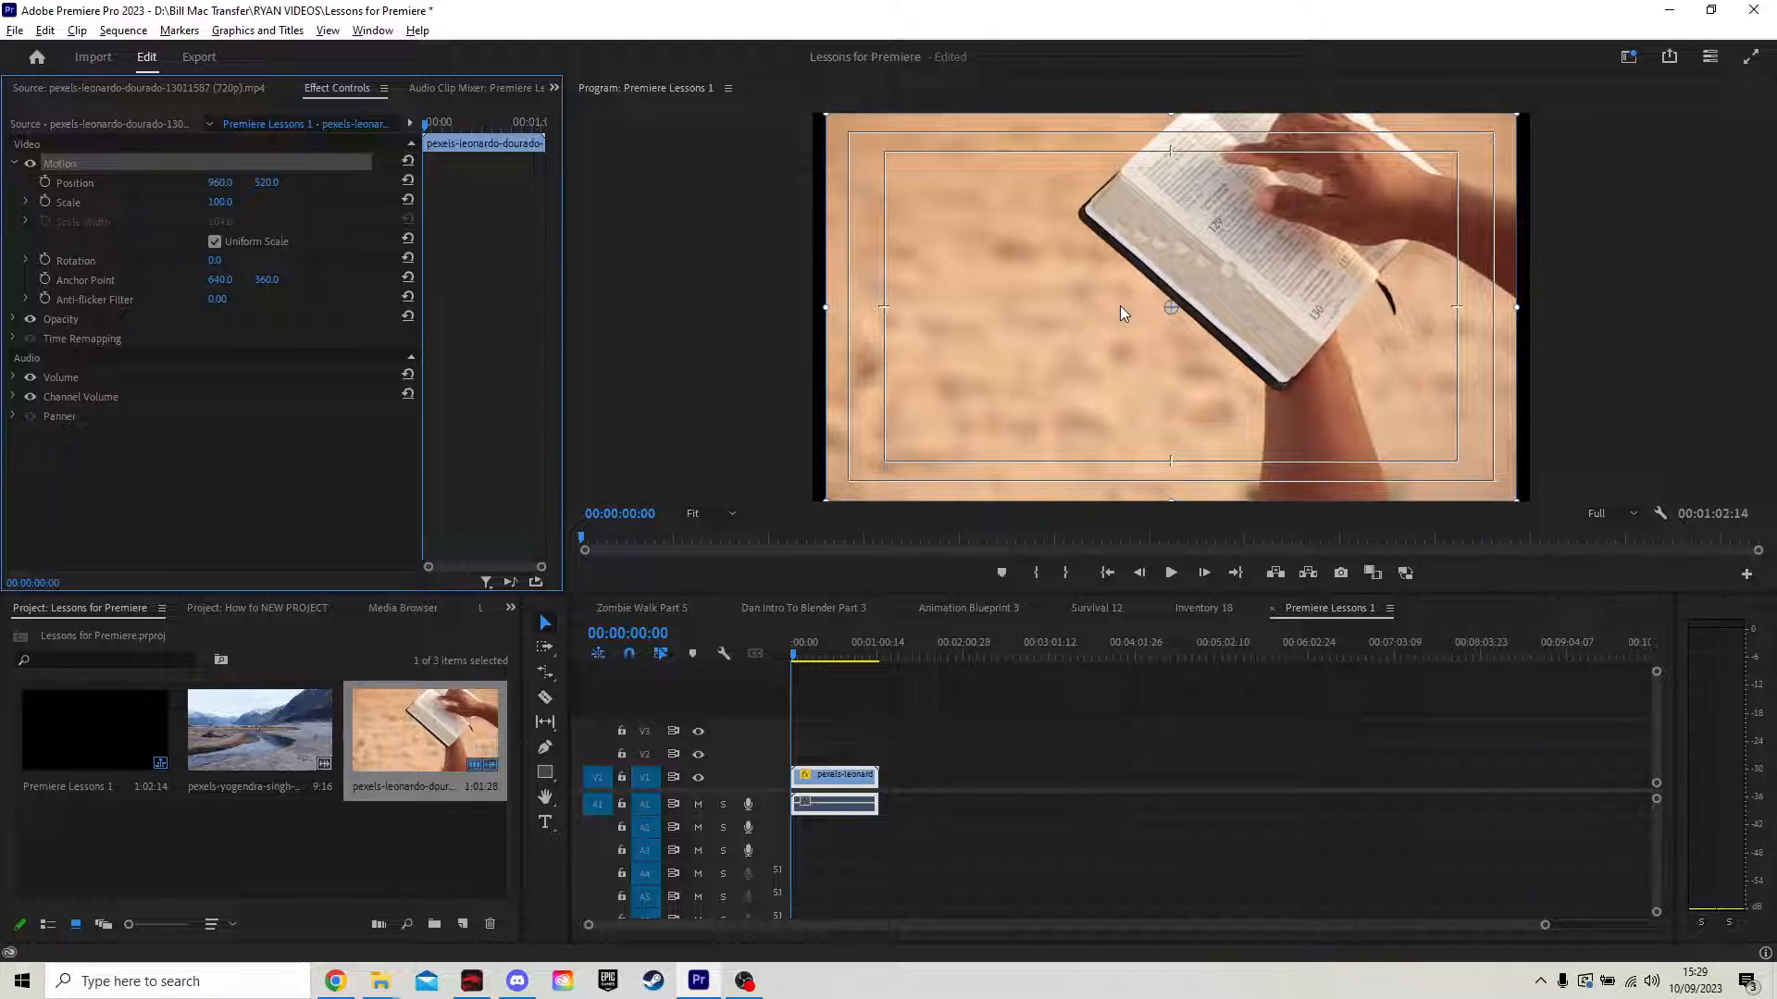
Step: Try moving the book clip's anchor point to about 171, 166 and resetting it, and undo both changes
{"action": "left_click_drag", "start_coordinate": [1171, 308], "coordinate": [917, 200]}
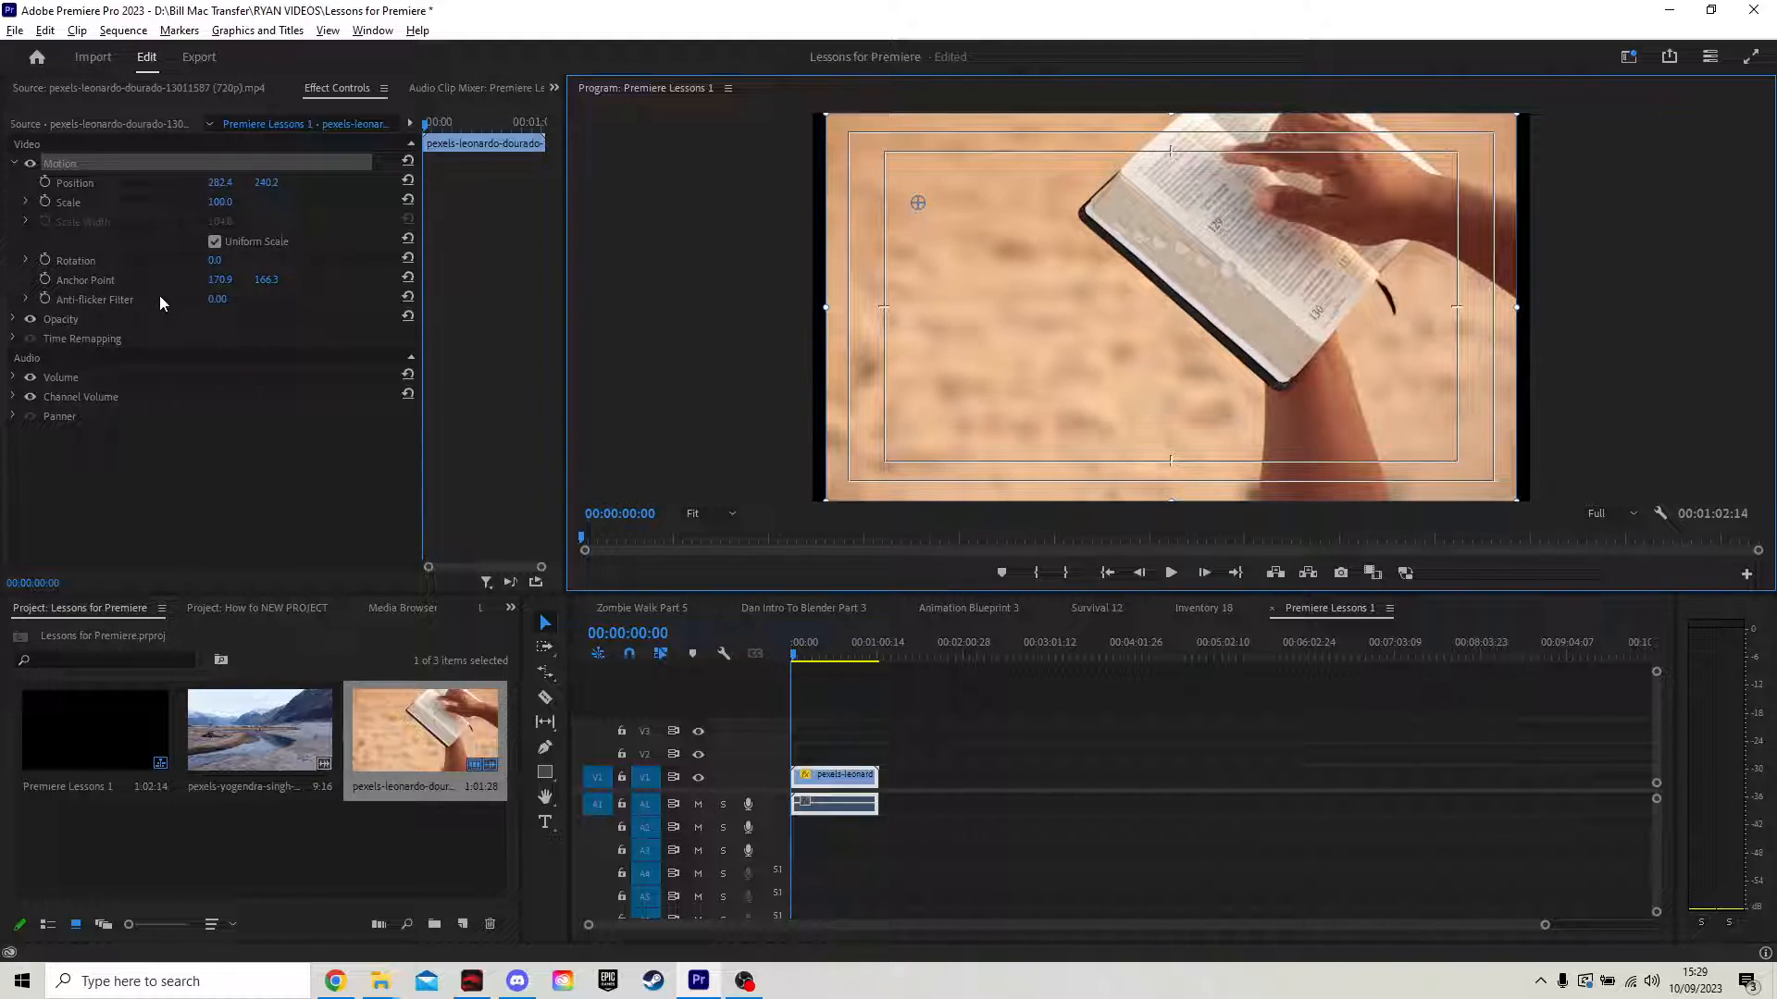
{"action": "left_click", "coordinate": [409, 277]}
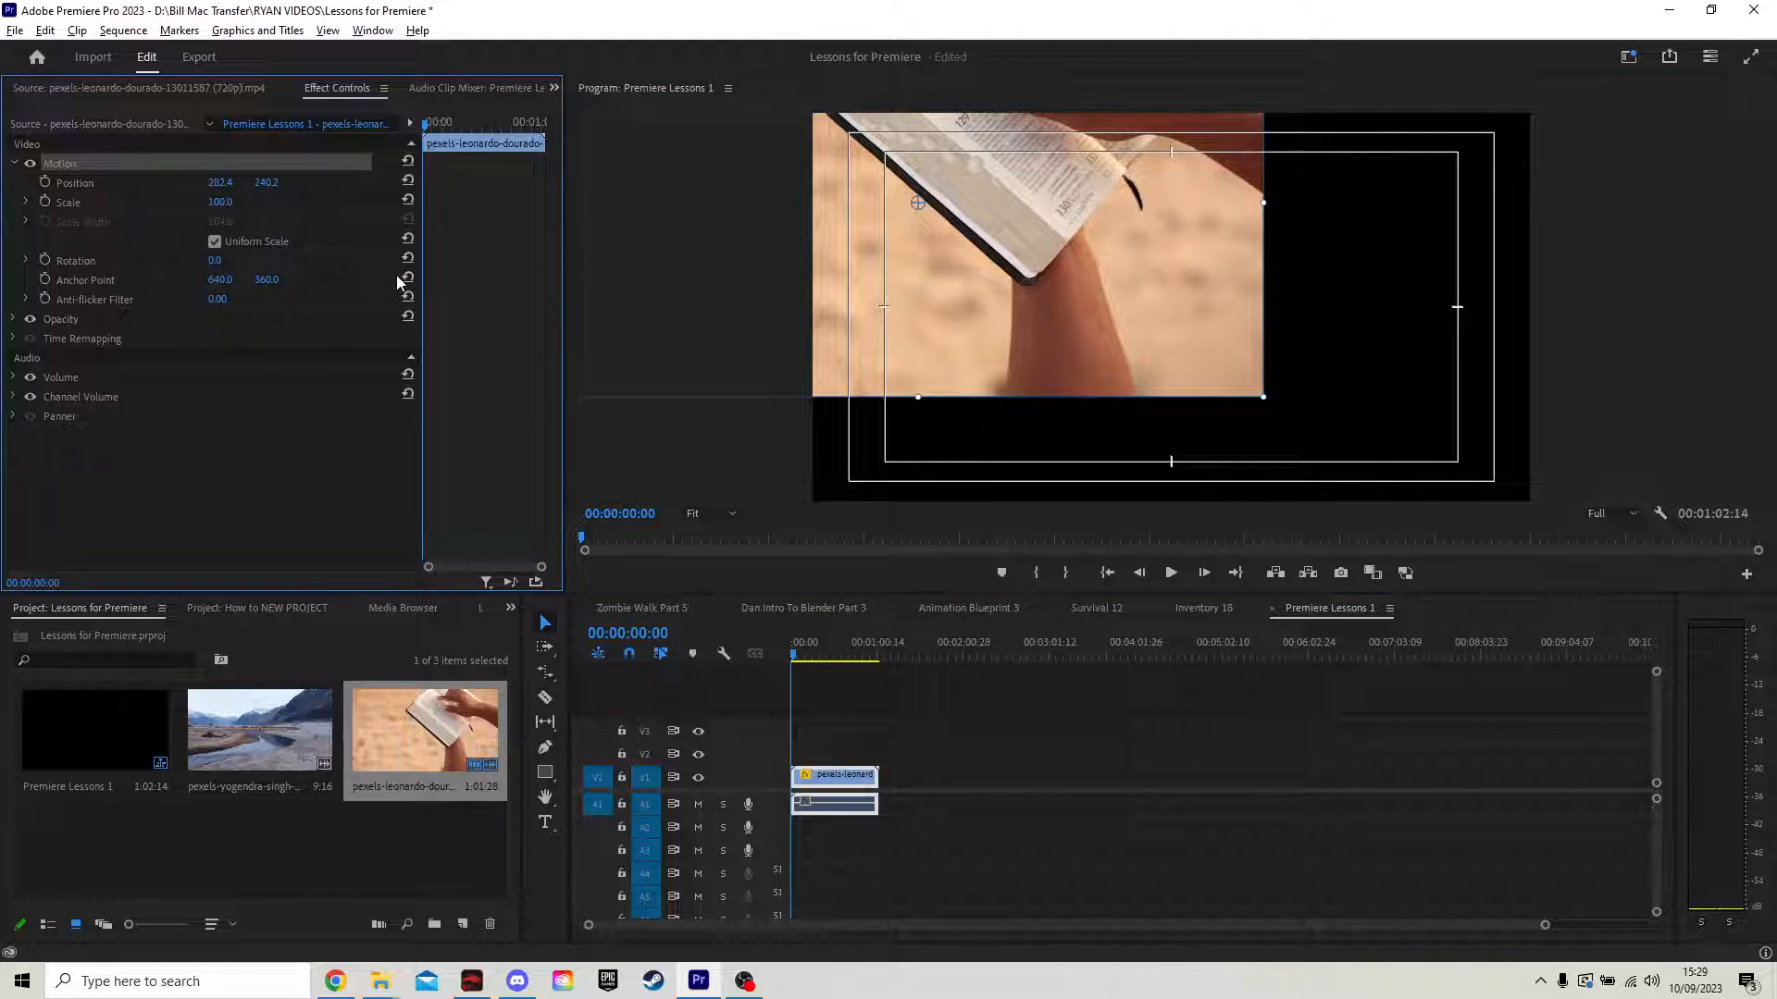
{"action": "key", "text": "ctrl+z"}
{"action": "key", "text": "ctrl+z"}
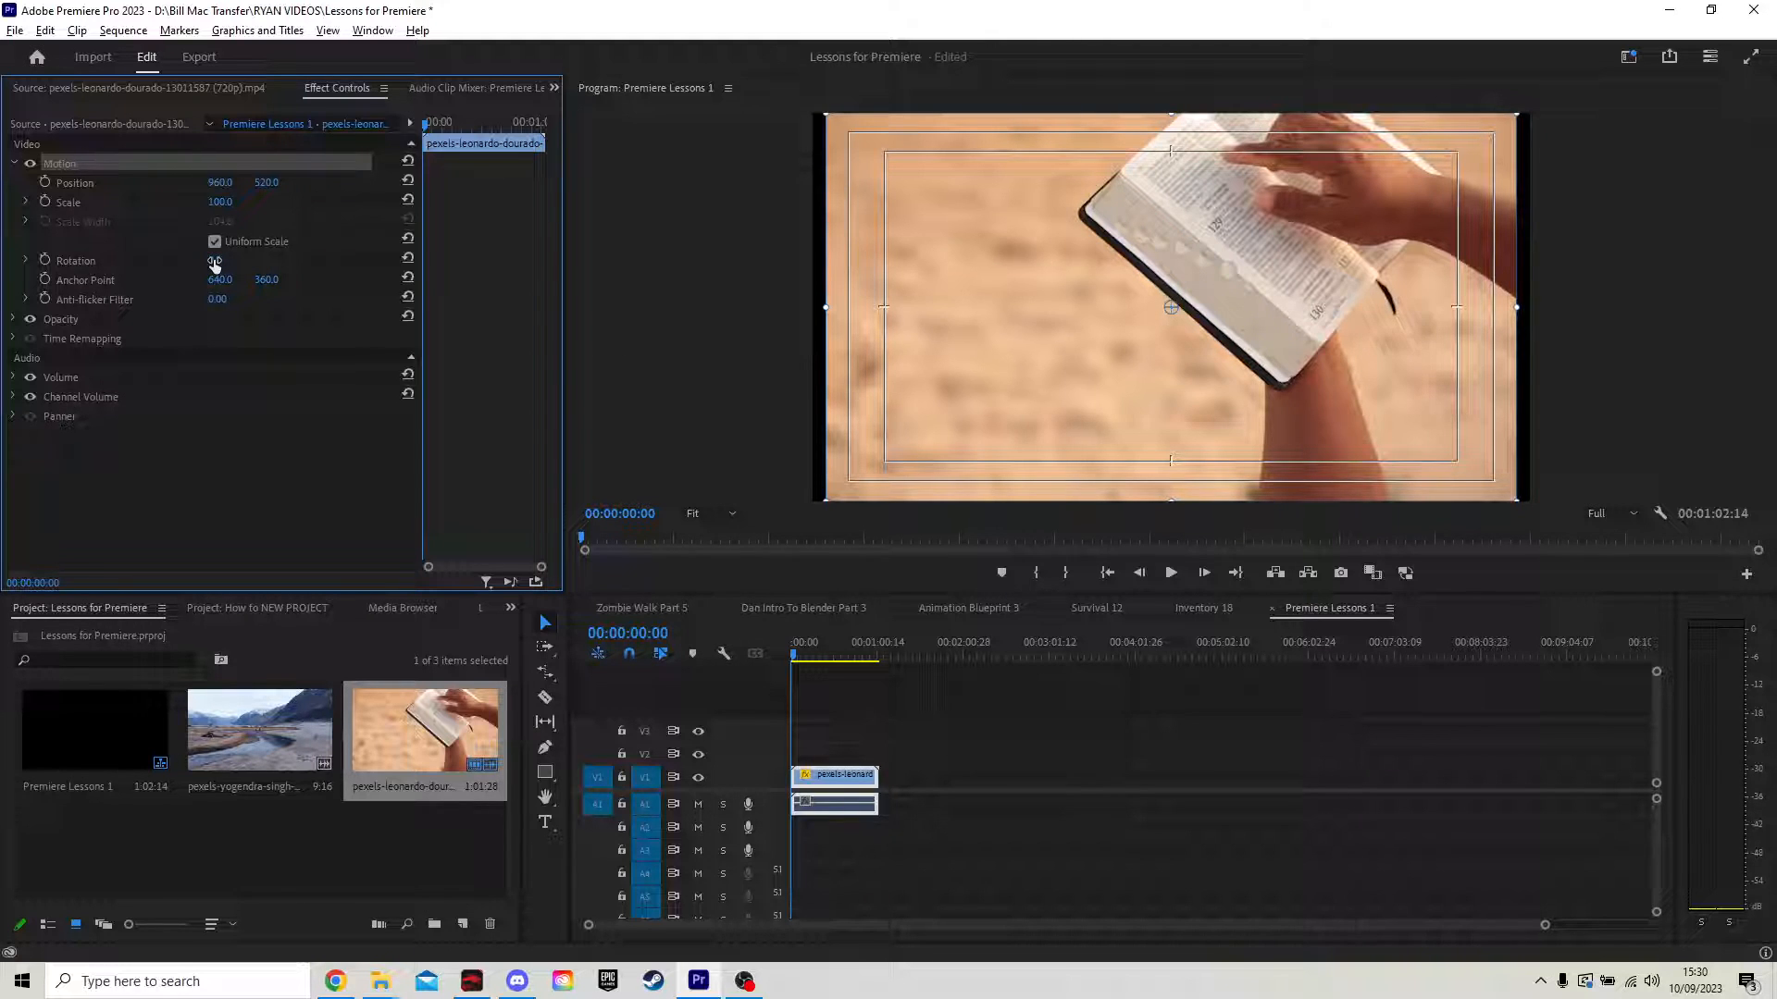
Step: Test rotating the book clip about its centre and about an anchor point moved to about 181, 185, and undo the changes
{"action": "left_click_drag", "start_coordinate": [219, 260], "coordinate": [230, 262]}
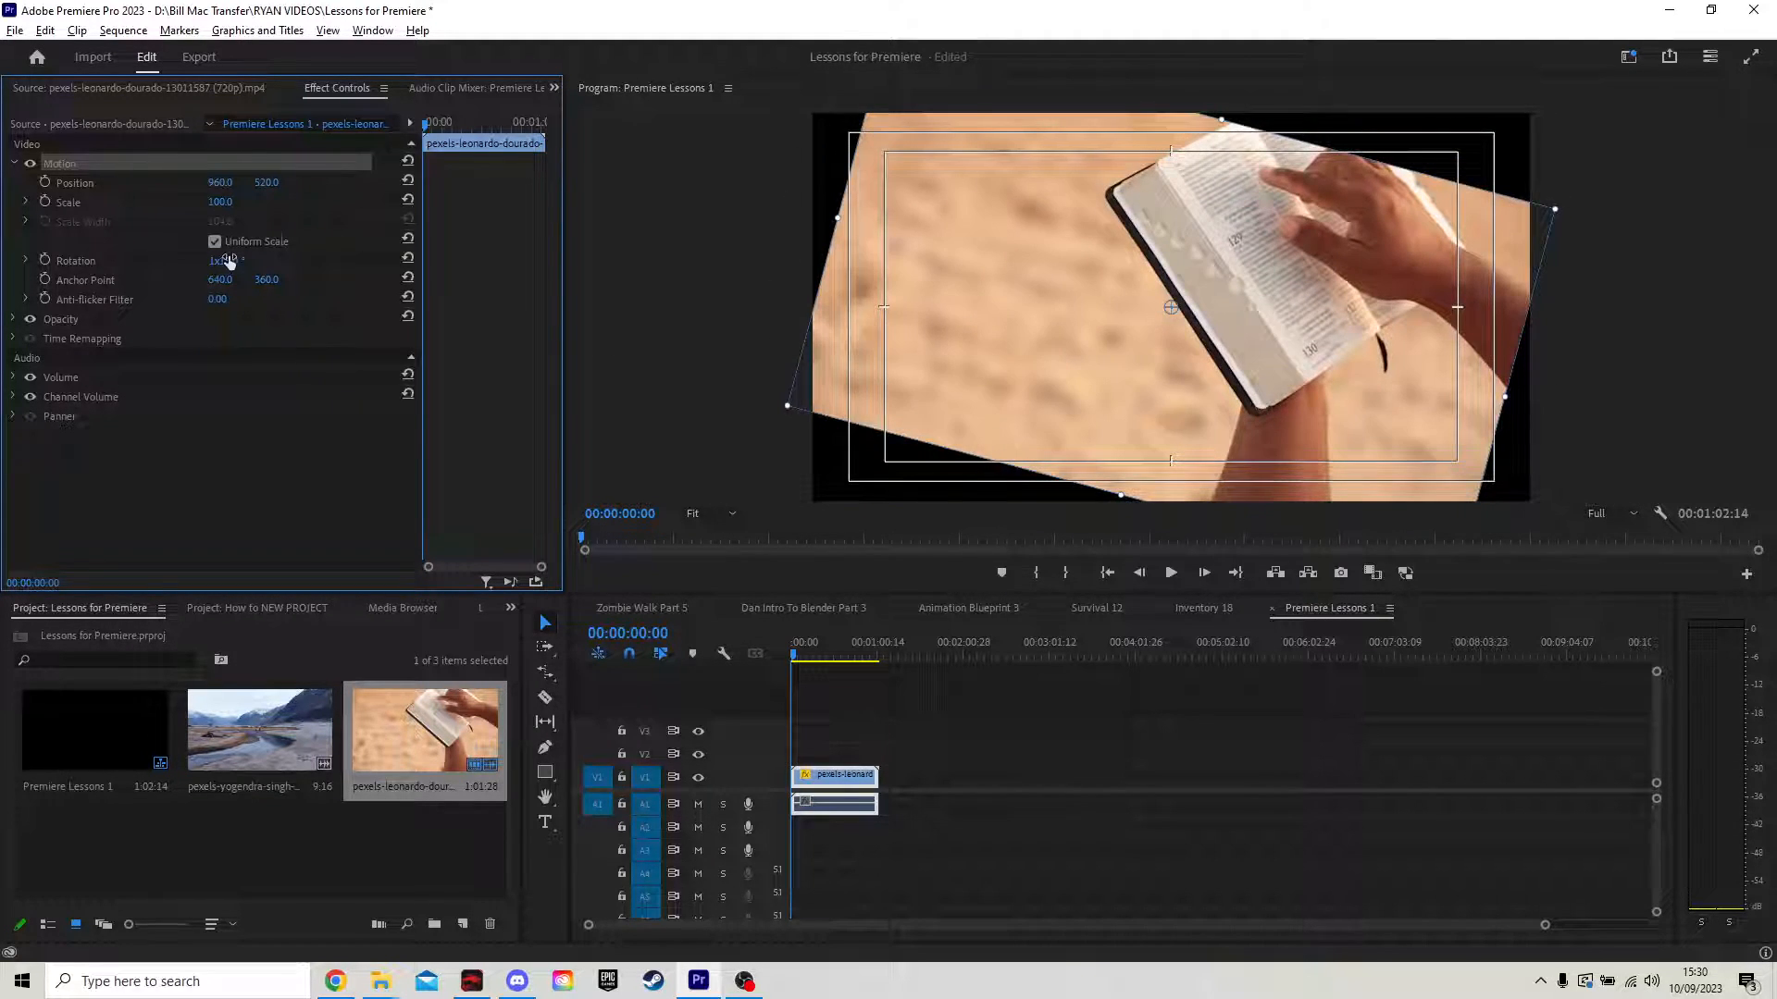
{"action": "left_click", "coordinate": [408, 259]}
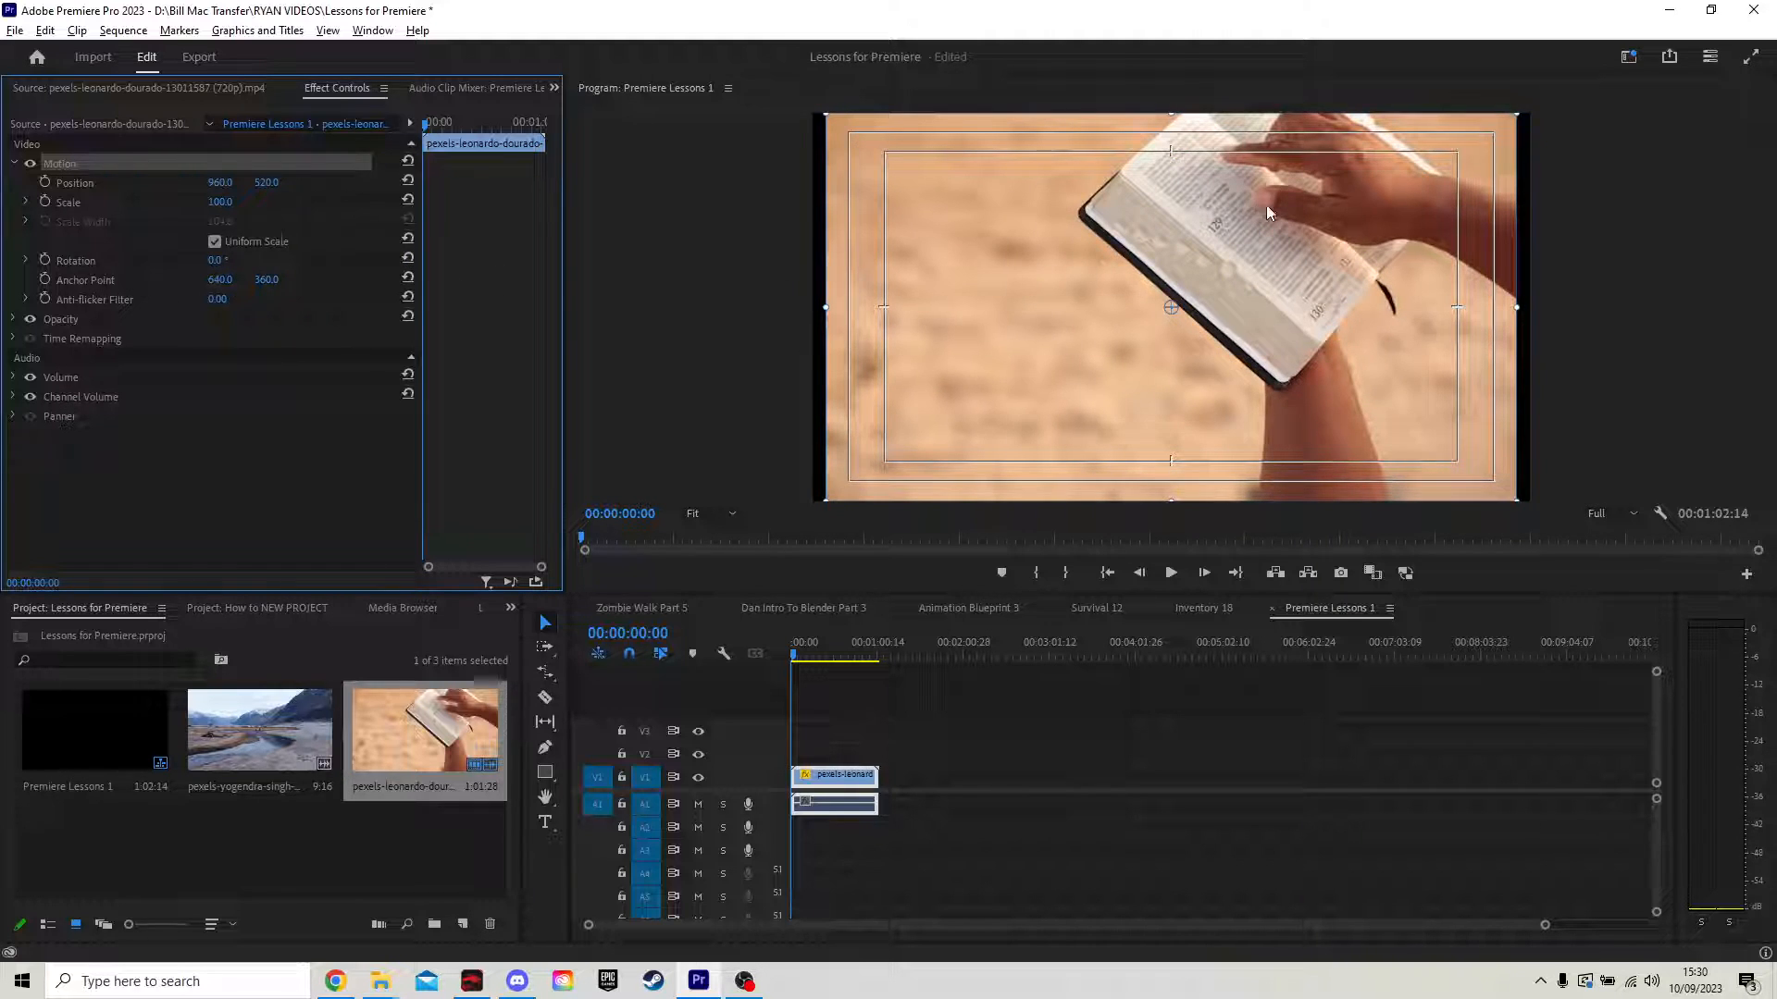
{"action": "left_click_drag", "start_coordinate": [1170, 308], "coordinate": [923, 213]}
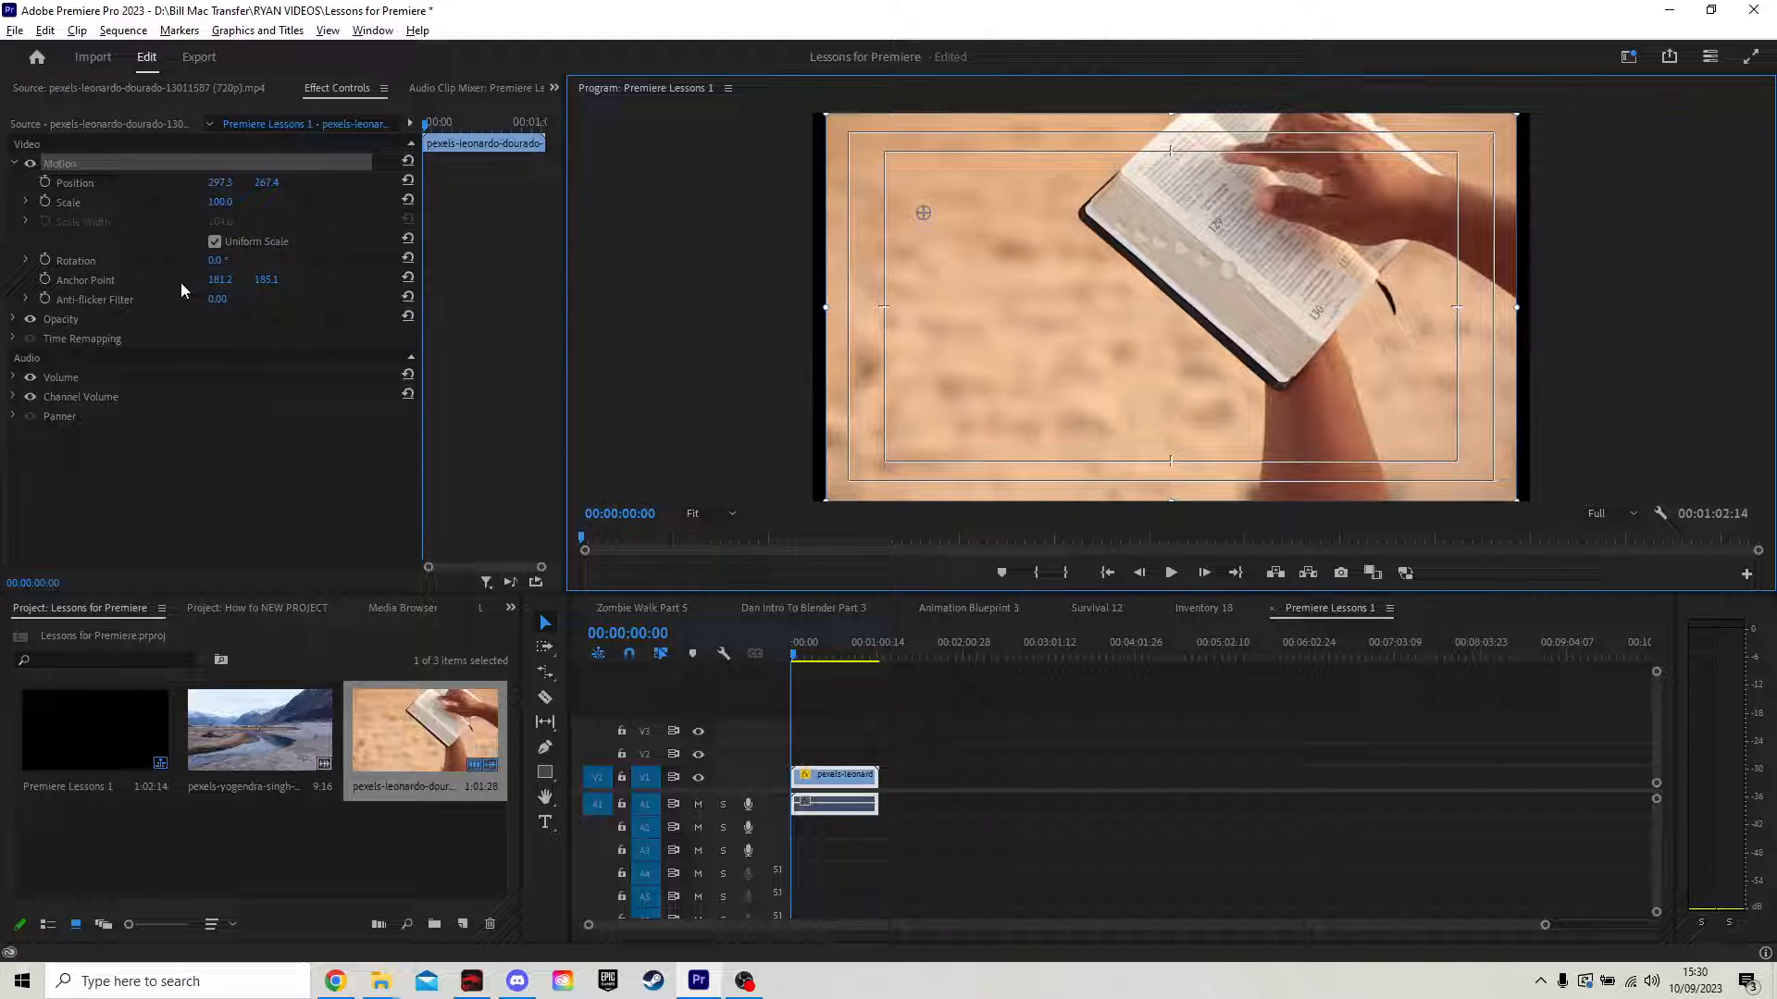
{"action": "mouse_move", "coordinate": [215, 261]}
{"action": "left_mouse_down"}
{"action": "mouse_move", "coordinate": [148, 261]}
{"action": "mouse_move", "coordinate": [391, 261]}
{"action": "mouse_move", "coordinate": [191, 261]}
{"action": "mouse_move", "coordinate": [230, 261]}
{"action": "left_mouse_up"}
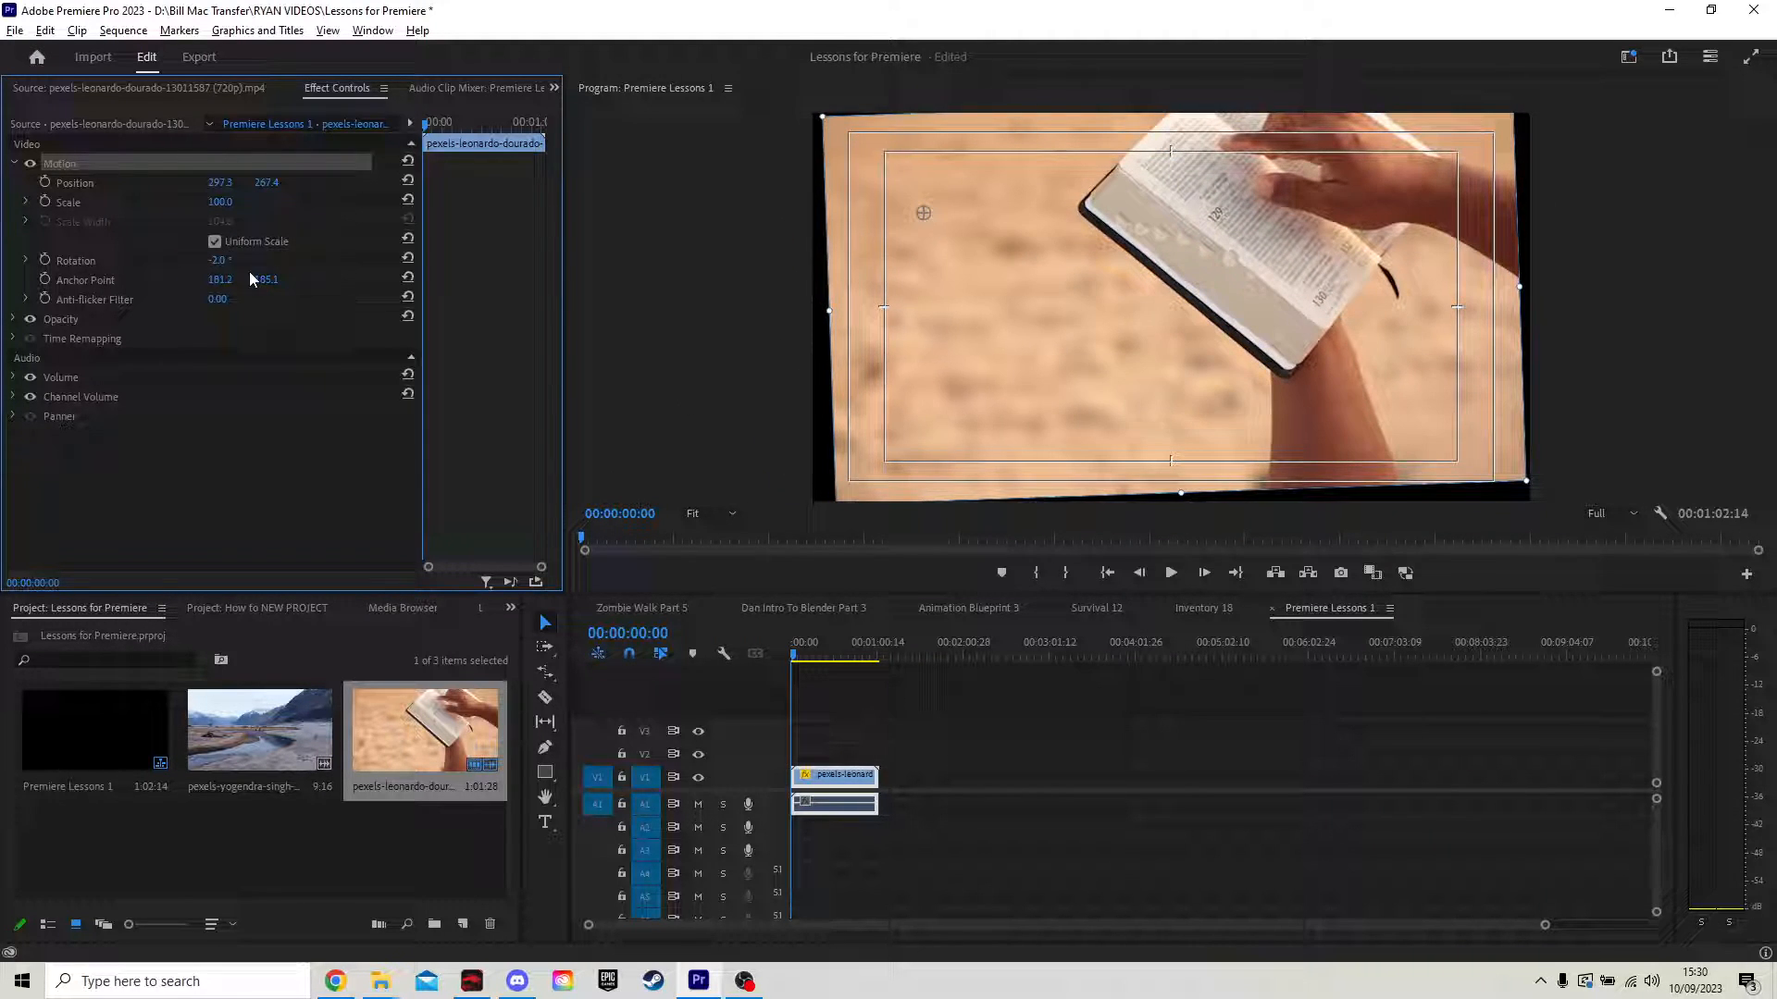
{"action": "left_click", "coordinate": [409, 259]}
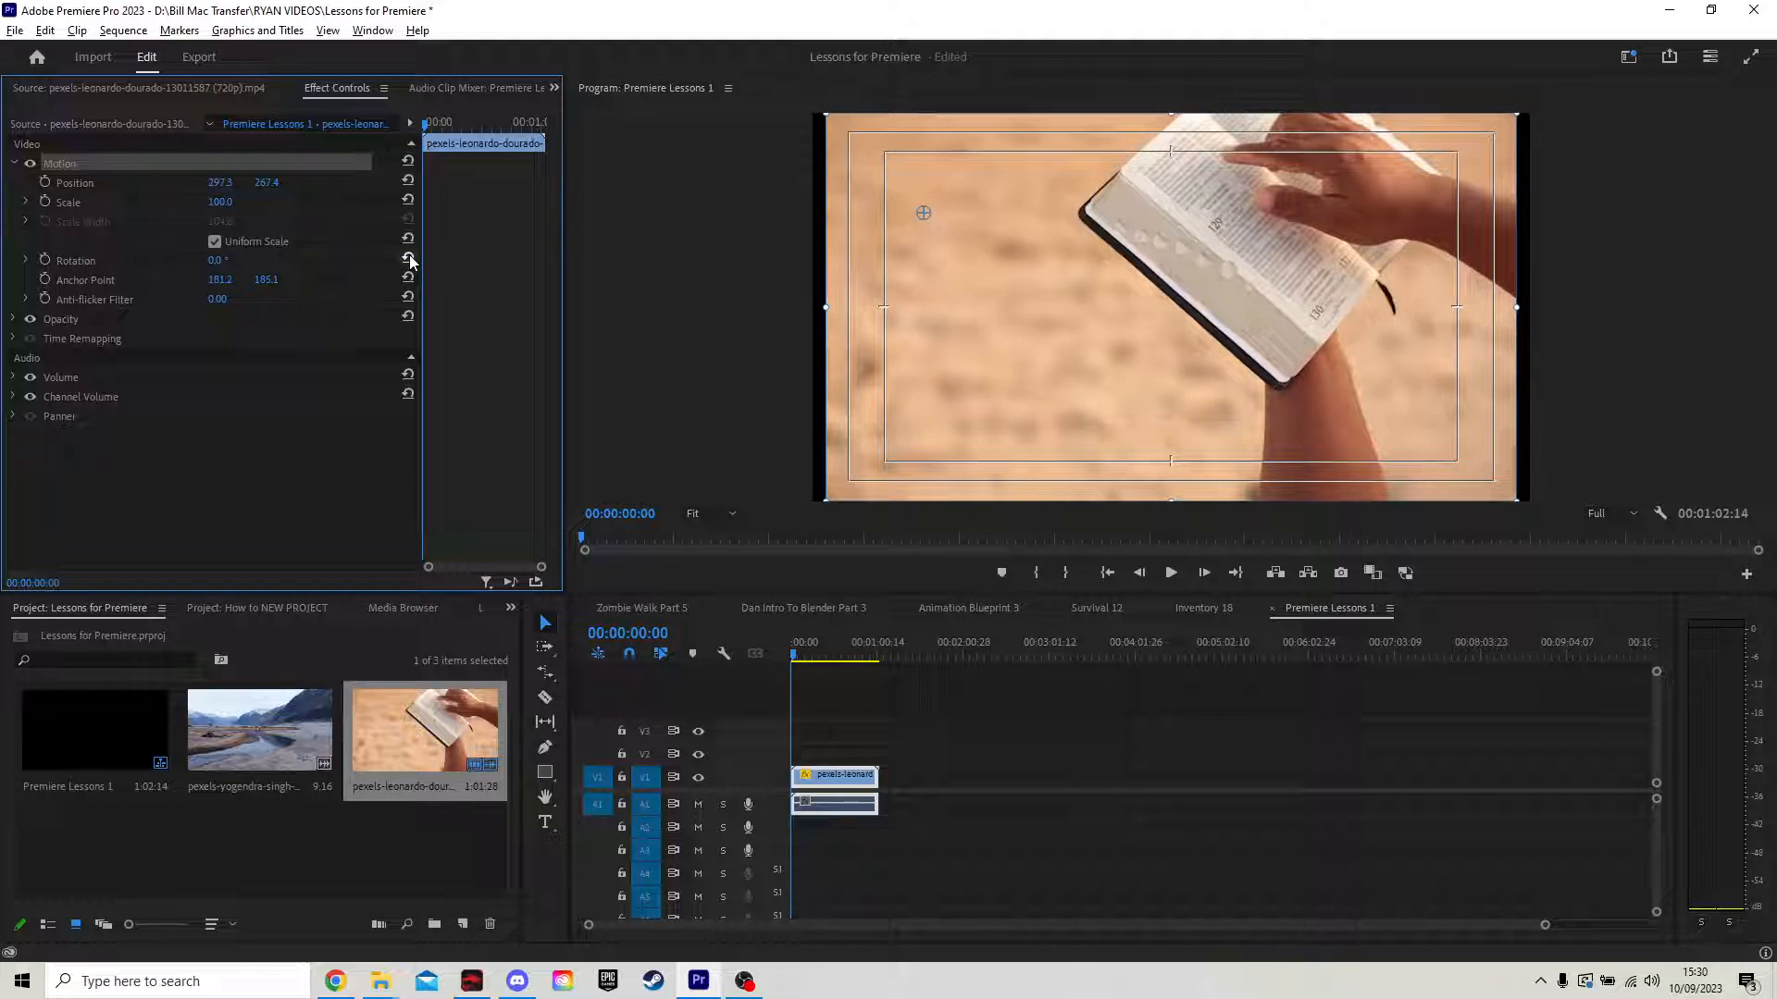
{"action": "key", "text": "ctrl+z"}
{"action": "key", "text": "ctrl+z"}
{"action": "key", "text": "ctrl+z"}
Step: Set the book clip's Scale to 104 and its Opacity to 100%
{"action": "mouse_move", "coordinate": [220, 202]}
{"action": "left_mouse_down"}
{"action": "mouse_move", "coordinate": [252, 202]}
{"action": "mouse_move", "coordinate": [224, 201]}
{"action": "left_mouse_up"}
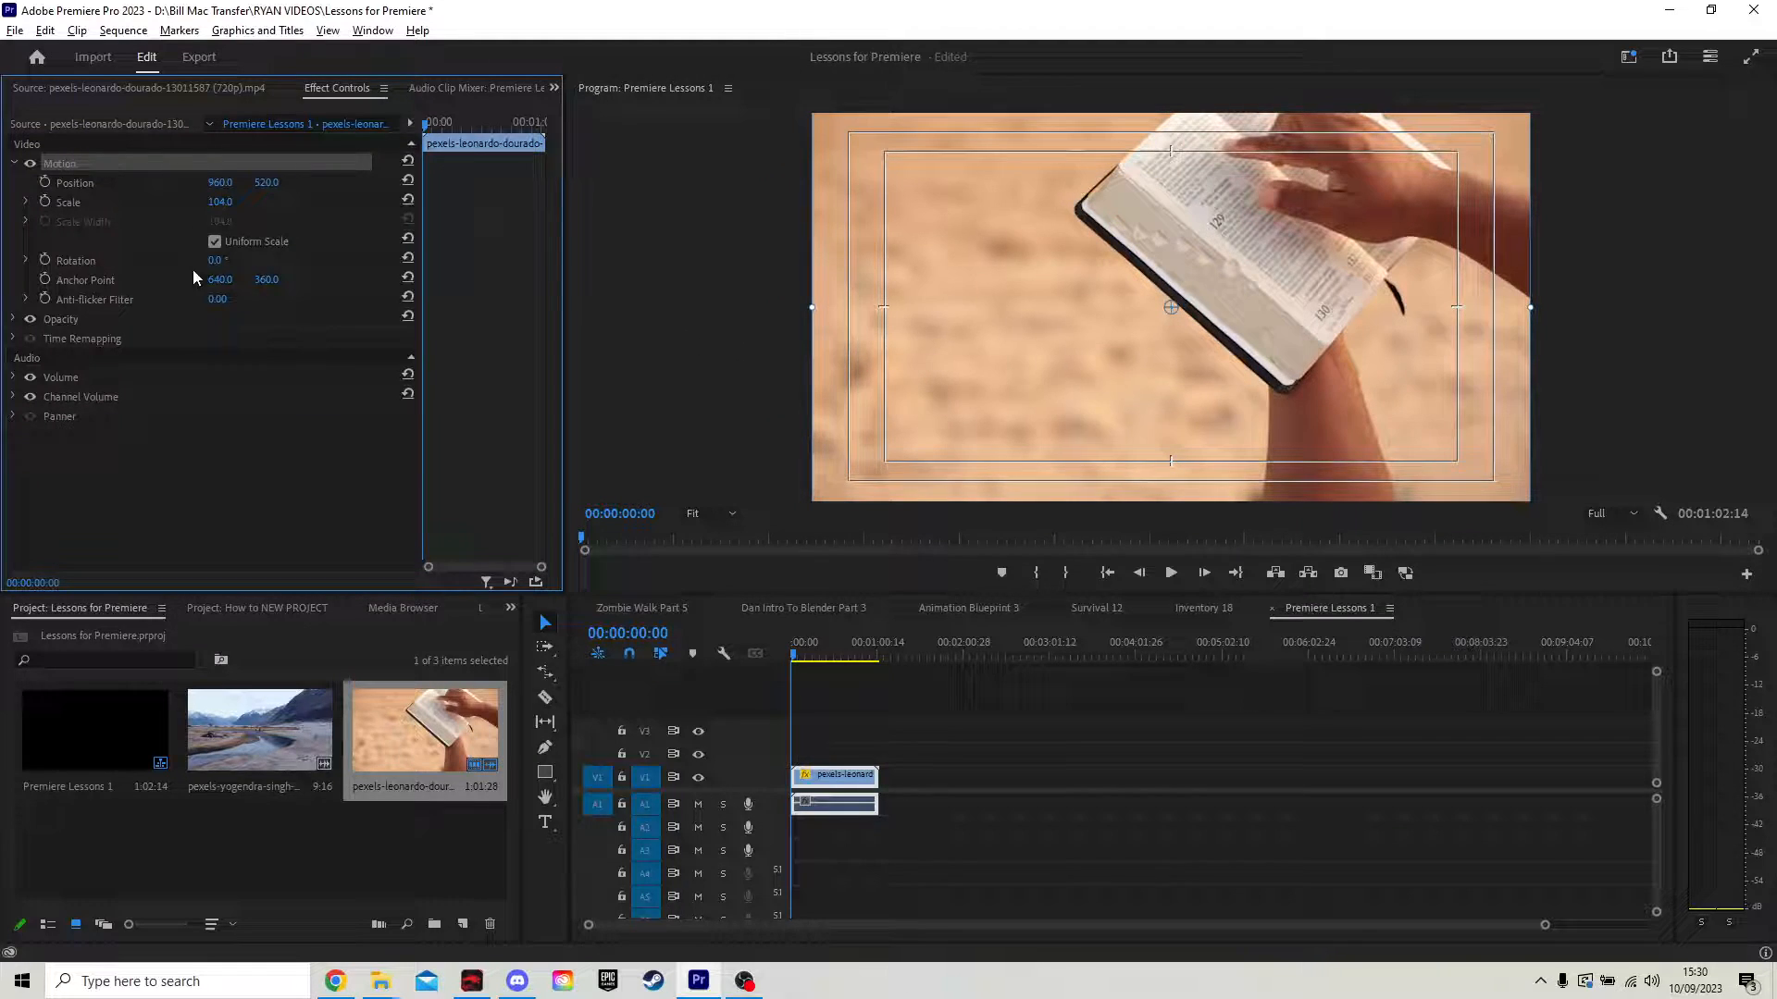
{"action": "left_click", "coordinate": [14, 319]}
{"action": "left_click_drag", "start_coordinate": [222, 357], "coordinate": [305, 373]}
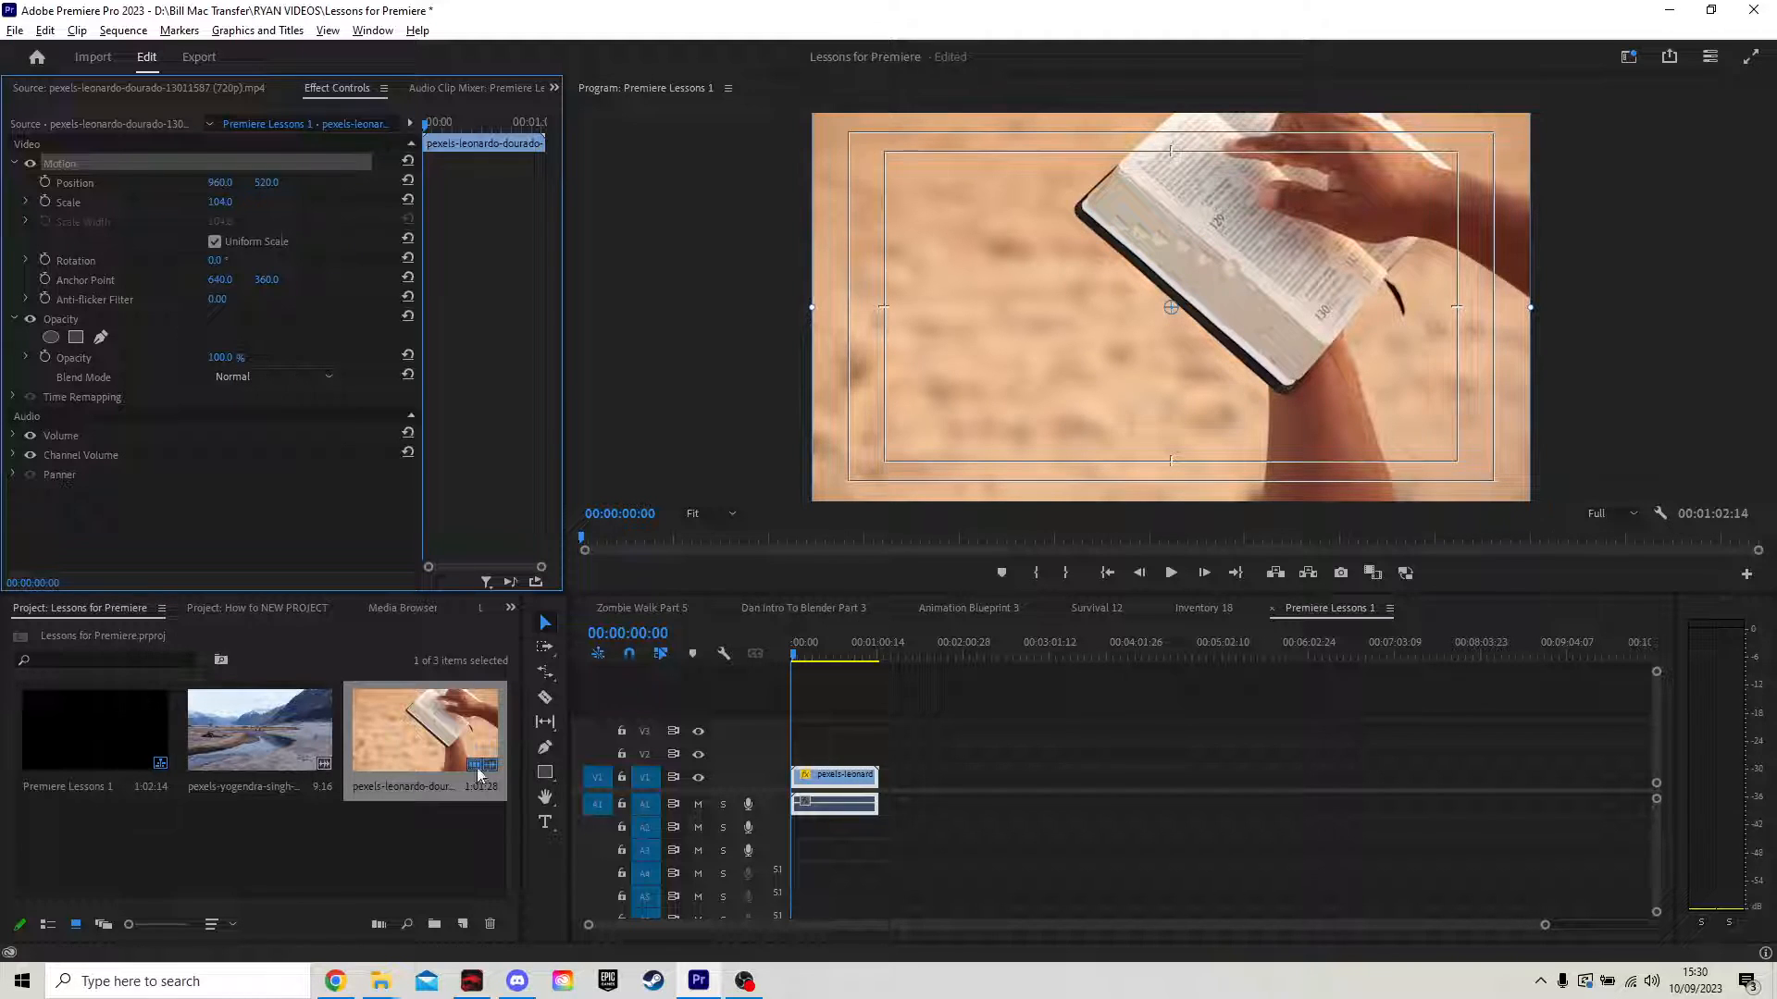
Step: Append the river clip directly after the book clip on the same track and preview playback across the cut, returning to the sequence start
{"action": "left_click_drag", "start_coordinate": [248, 746], "coordinate": [894, 803]}
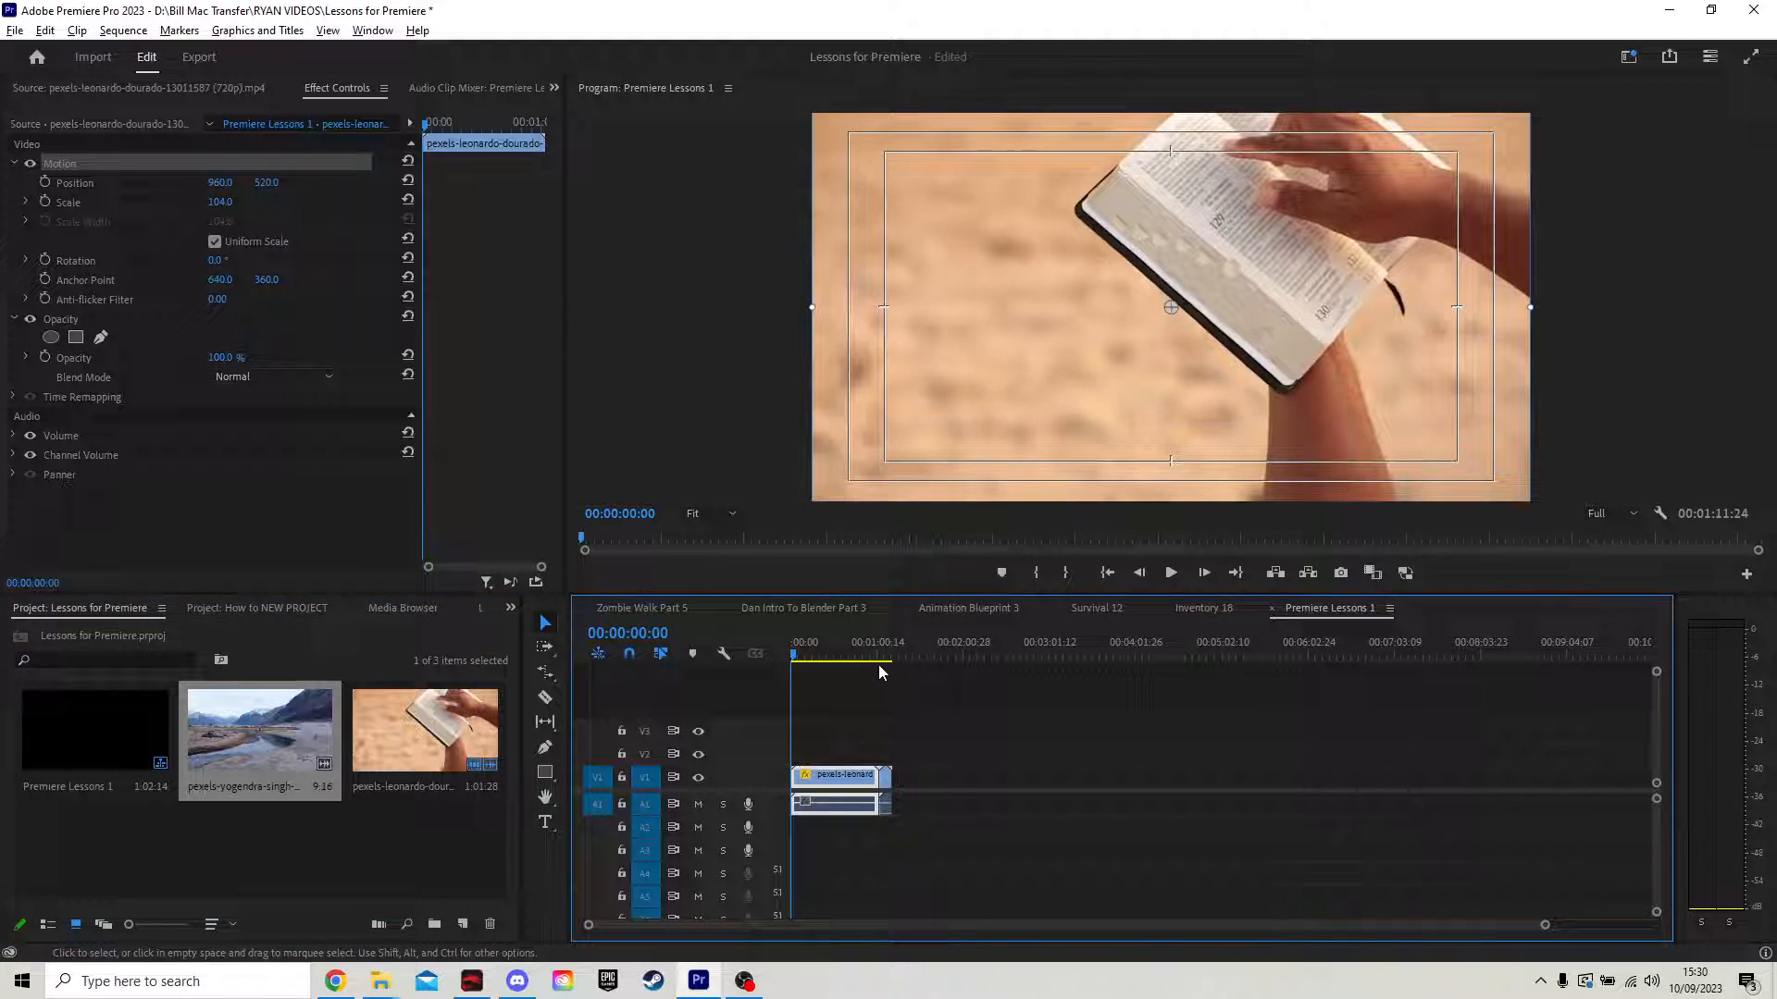
{"action": "key", "text": "space"}
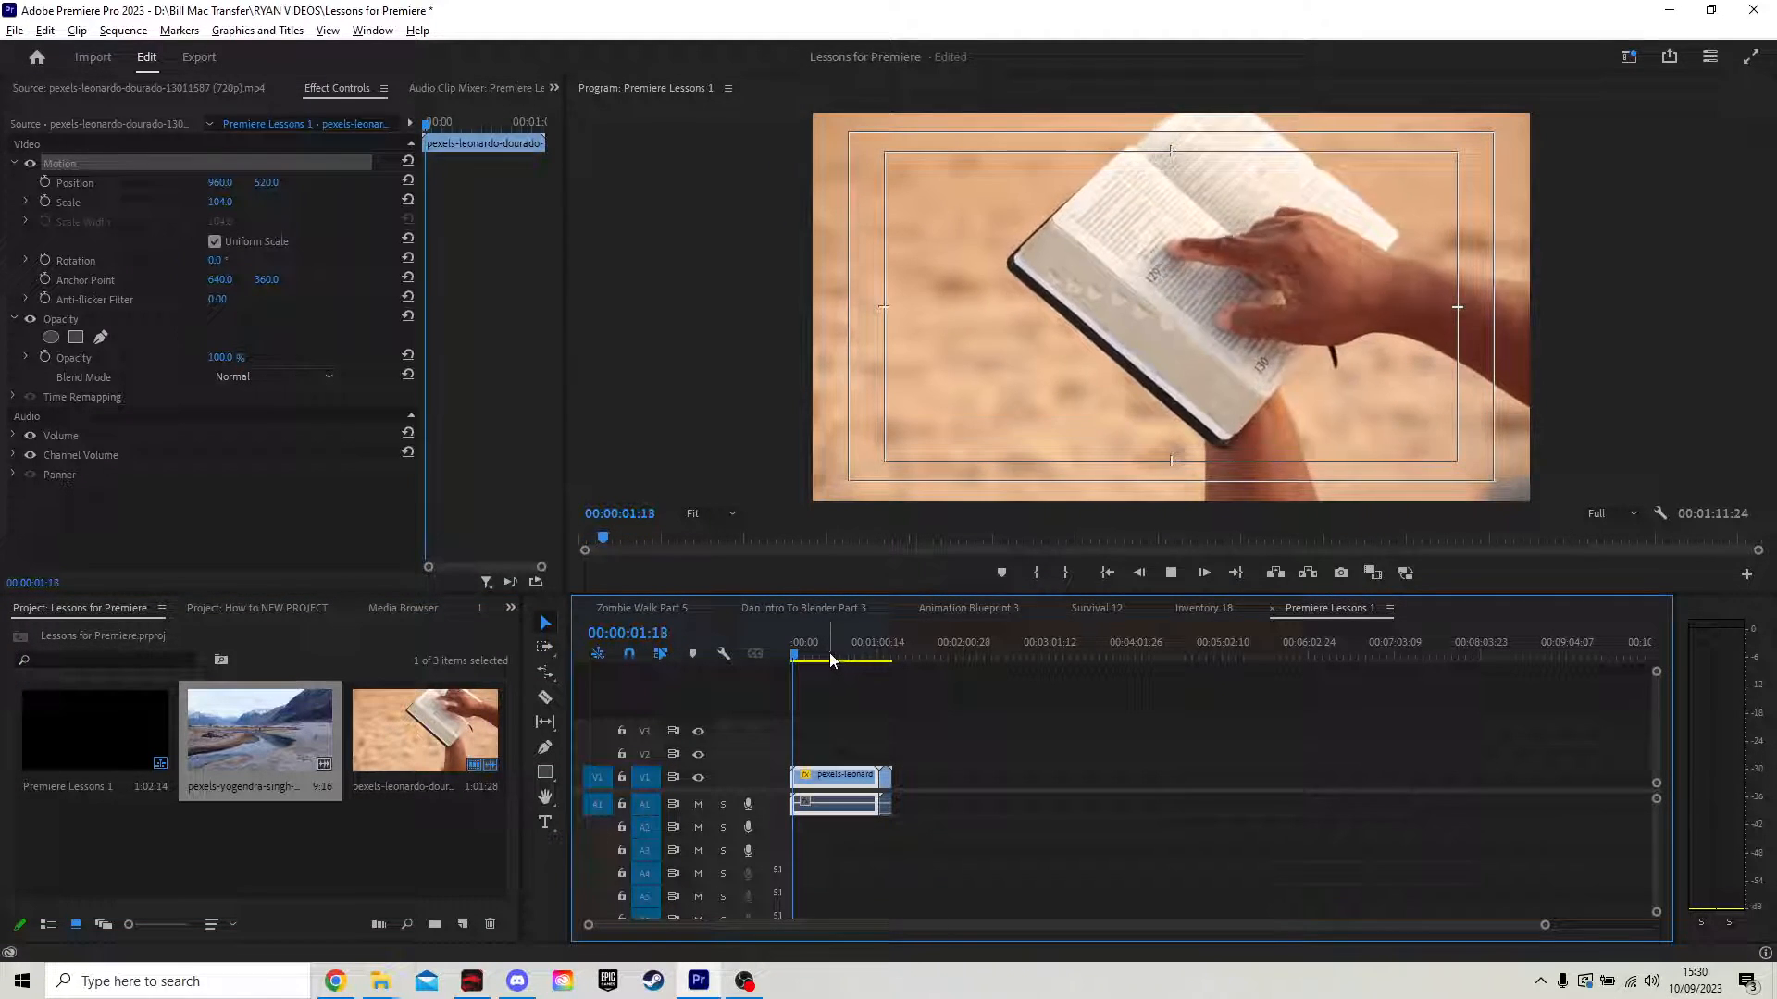
{"action": "left_click_drag", "start_coordinate": [822, 660], "coordinate": [876, 663]}
{"action": "key", "text": "space"}
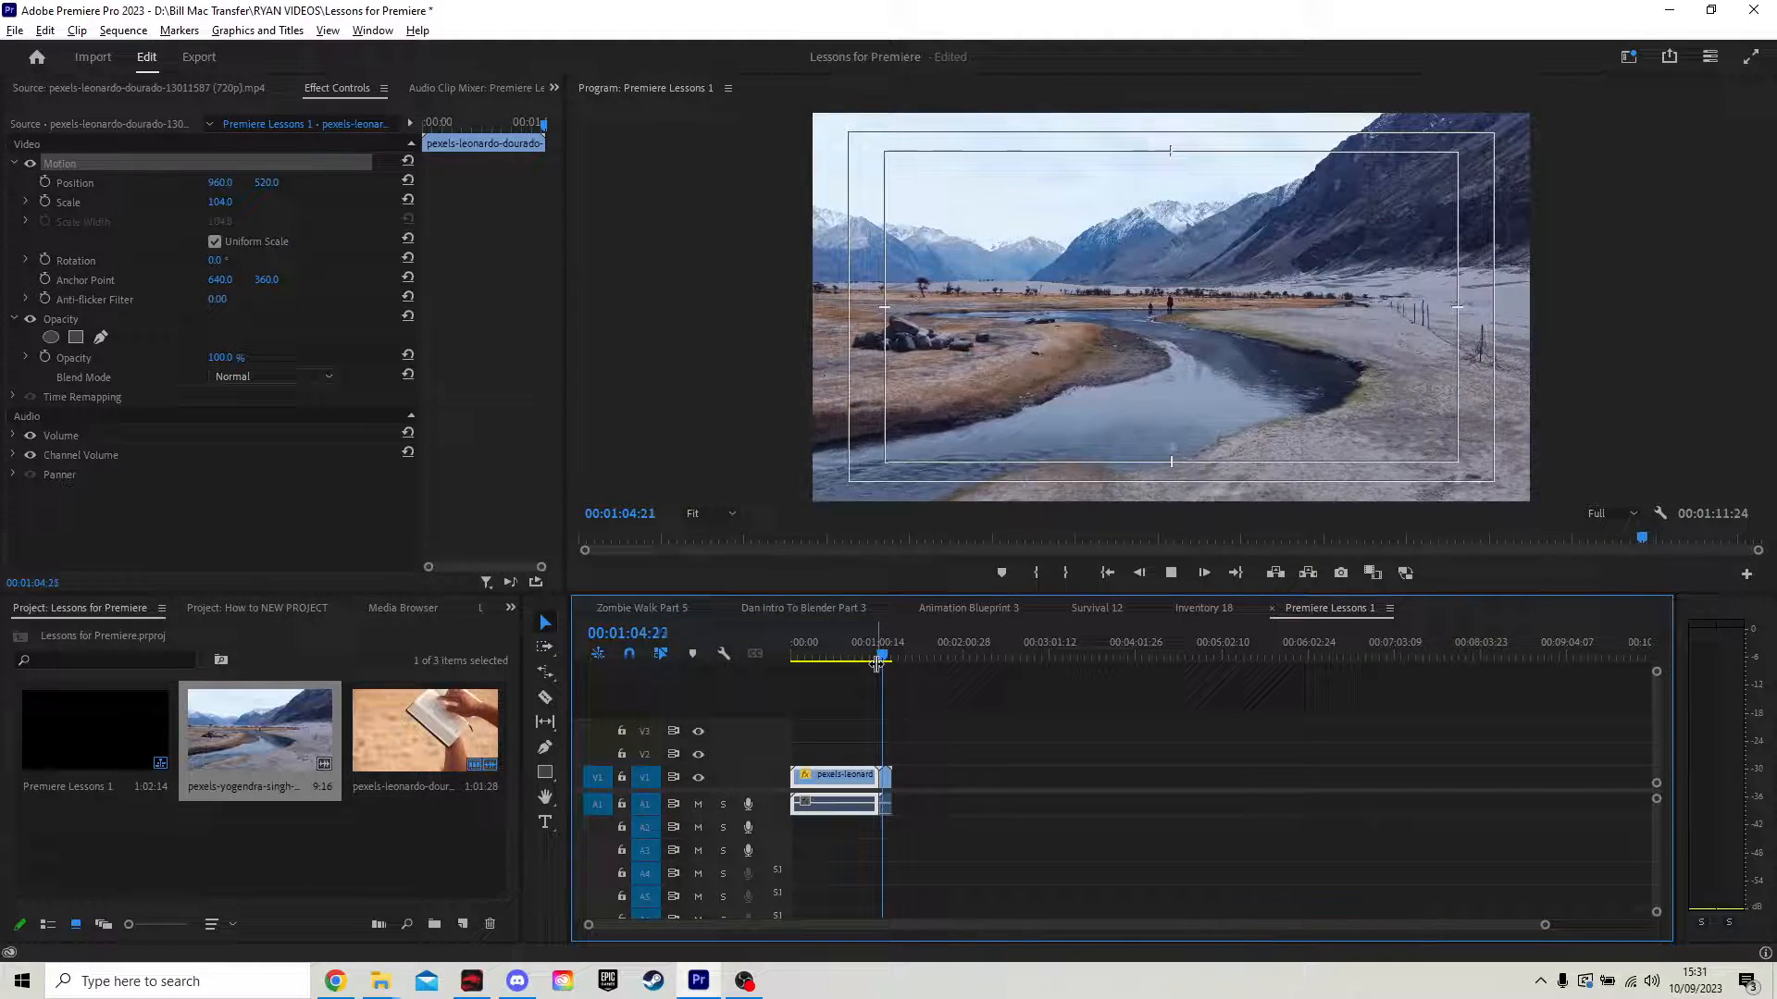
{"action": "key", "text": "space"}
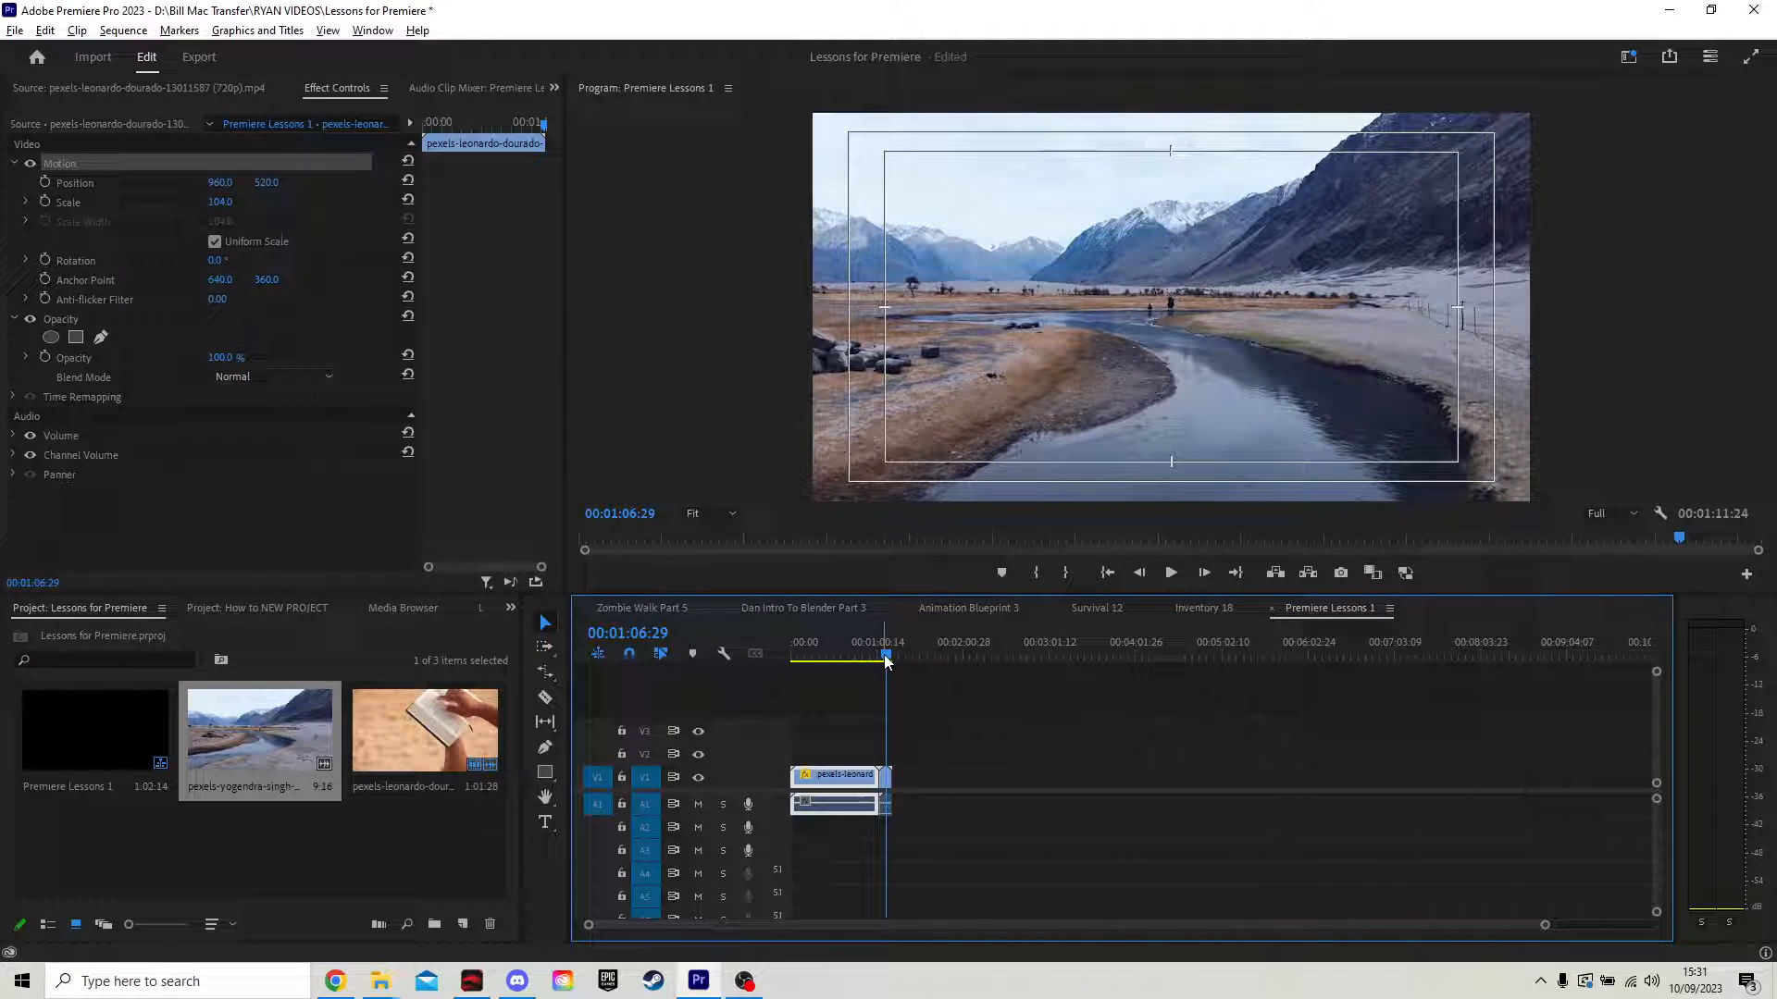
{"action": "left_click", "coordinate": [811, 658]}
{"action": "mouse_move", "coordinate": [811, 659]}
{"action": "left_mouse_down"}
{"action": "mouse_move", "coordinate": [896, 667]}
{"action": "mouse_move", "coordinate": [753, 670]}
{"action": "mouse_move", "coordinate": [870, 676]}
{"action": "mouse_move", "coordinate": [779, 668]}
{"action": "left_mouse_up"}
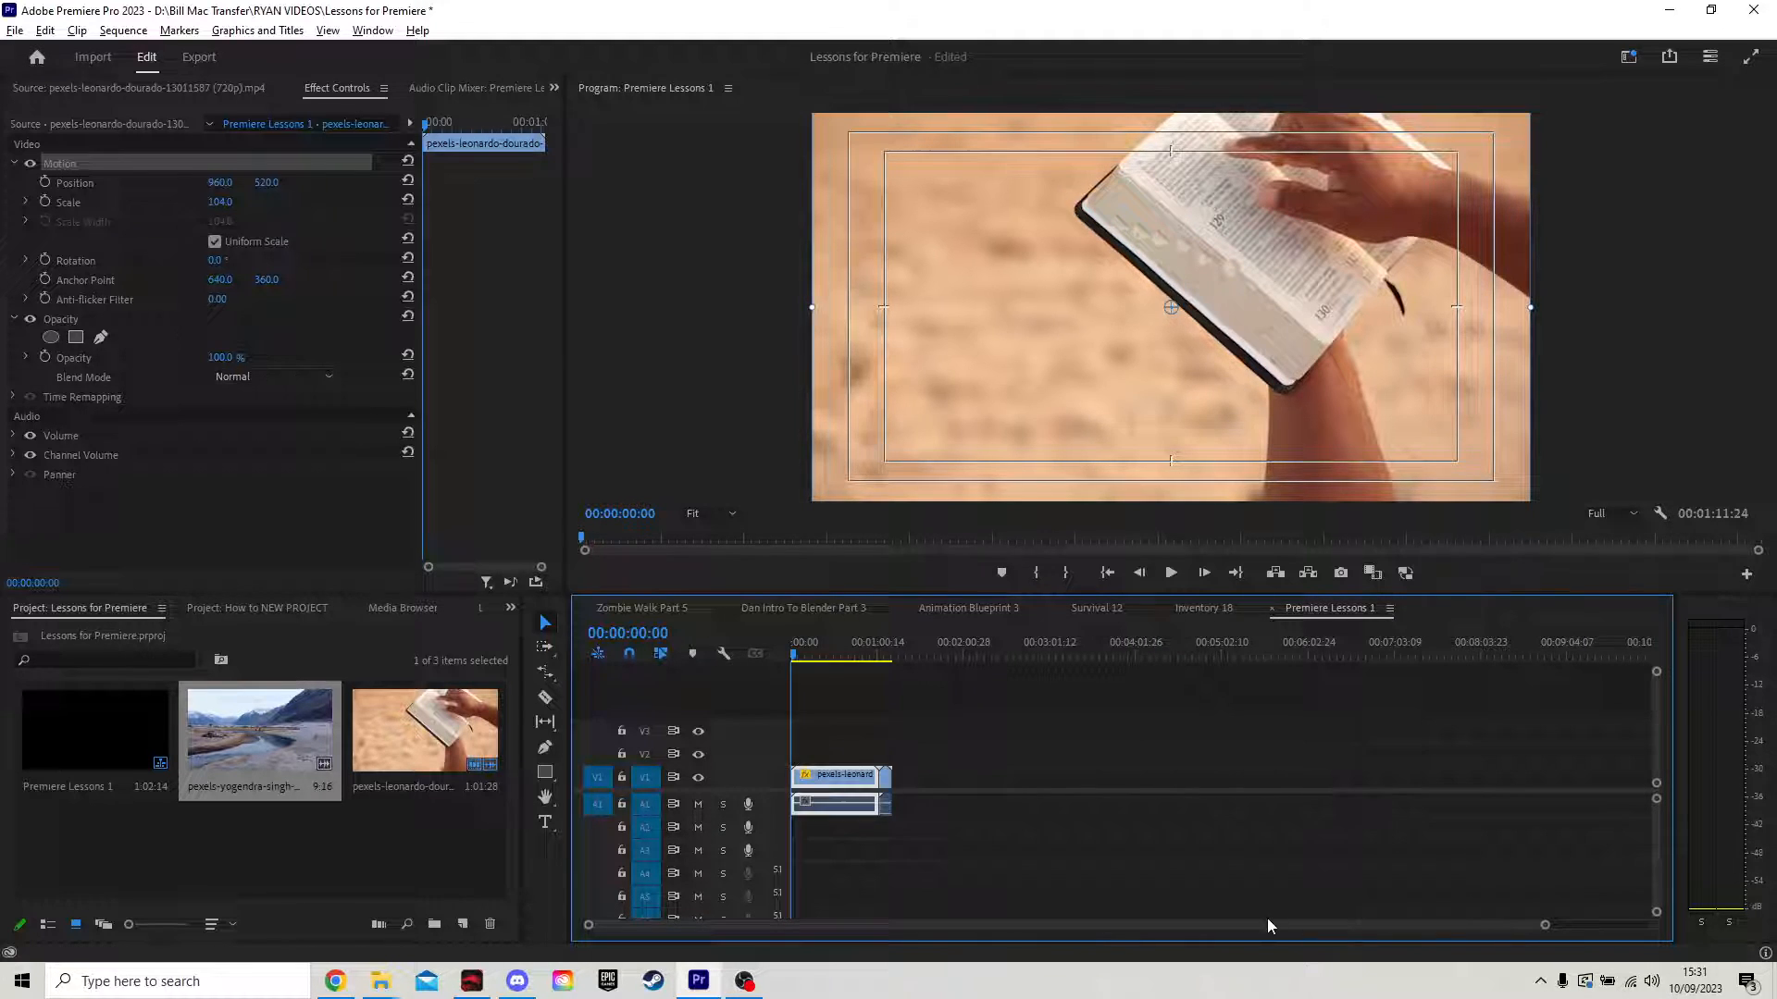
Step: Try trimming the end of the book clip back to 00:00:03:04, and undo the trim
{"action": "left_click_drag", "start_coordinate": [1546, 925], "coordinate": [1447, 922]}
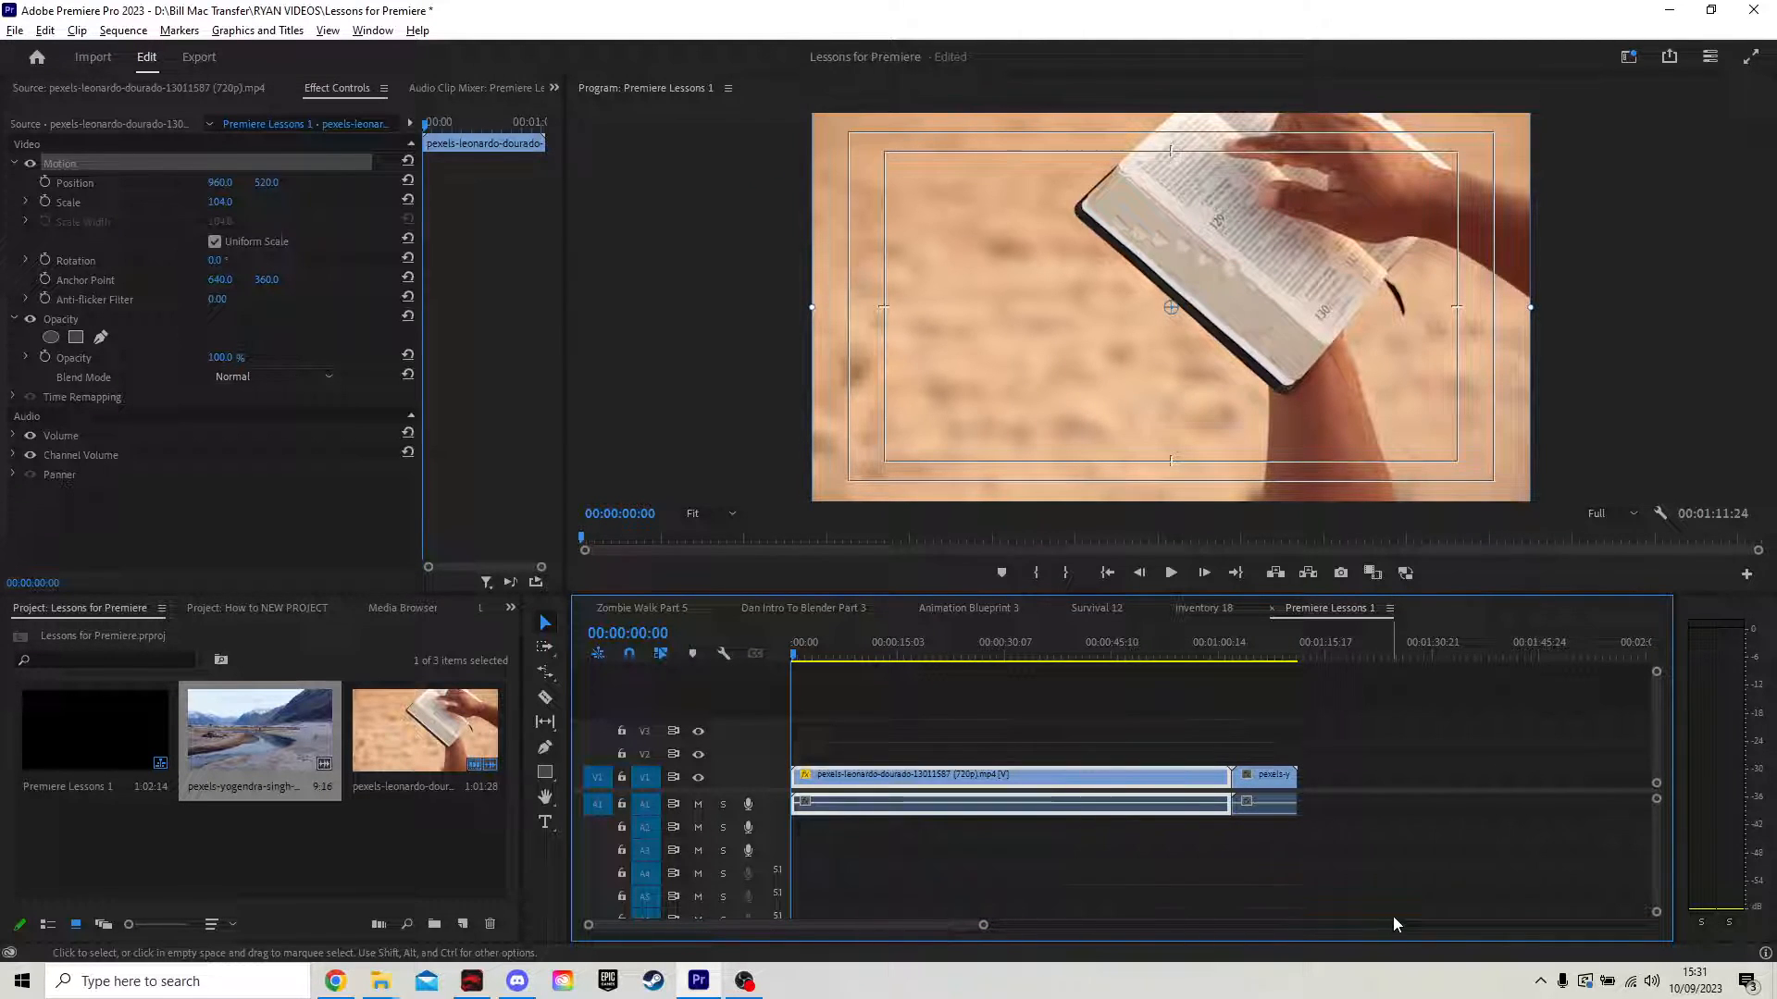
{"action": "mouse_move", "coordinate": [805, 657]}
{"action": "left_mouse_down"}
{"action": "mouse_move", "coordinate": [916, 659]}
{"action": "mouse_move", "coordinate": [815, 664]}
{"action": "left_mouse_up"}
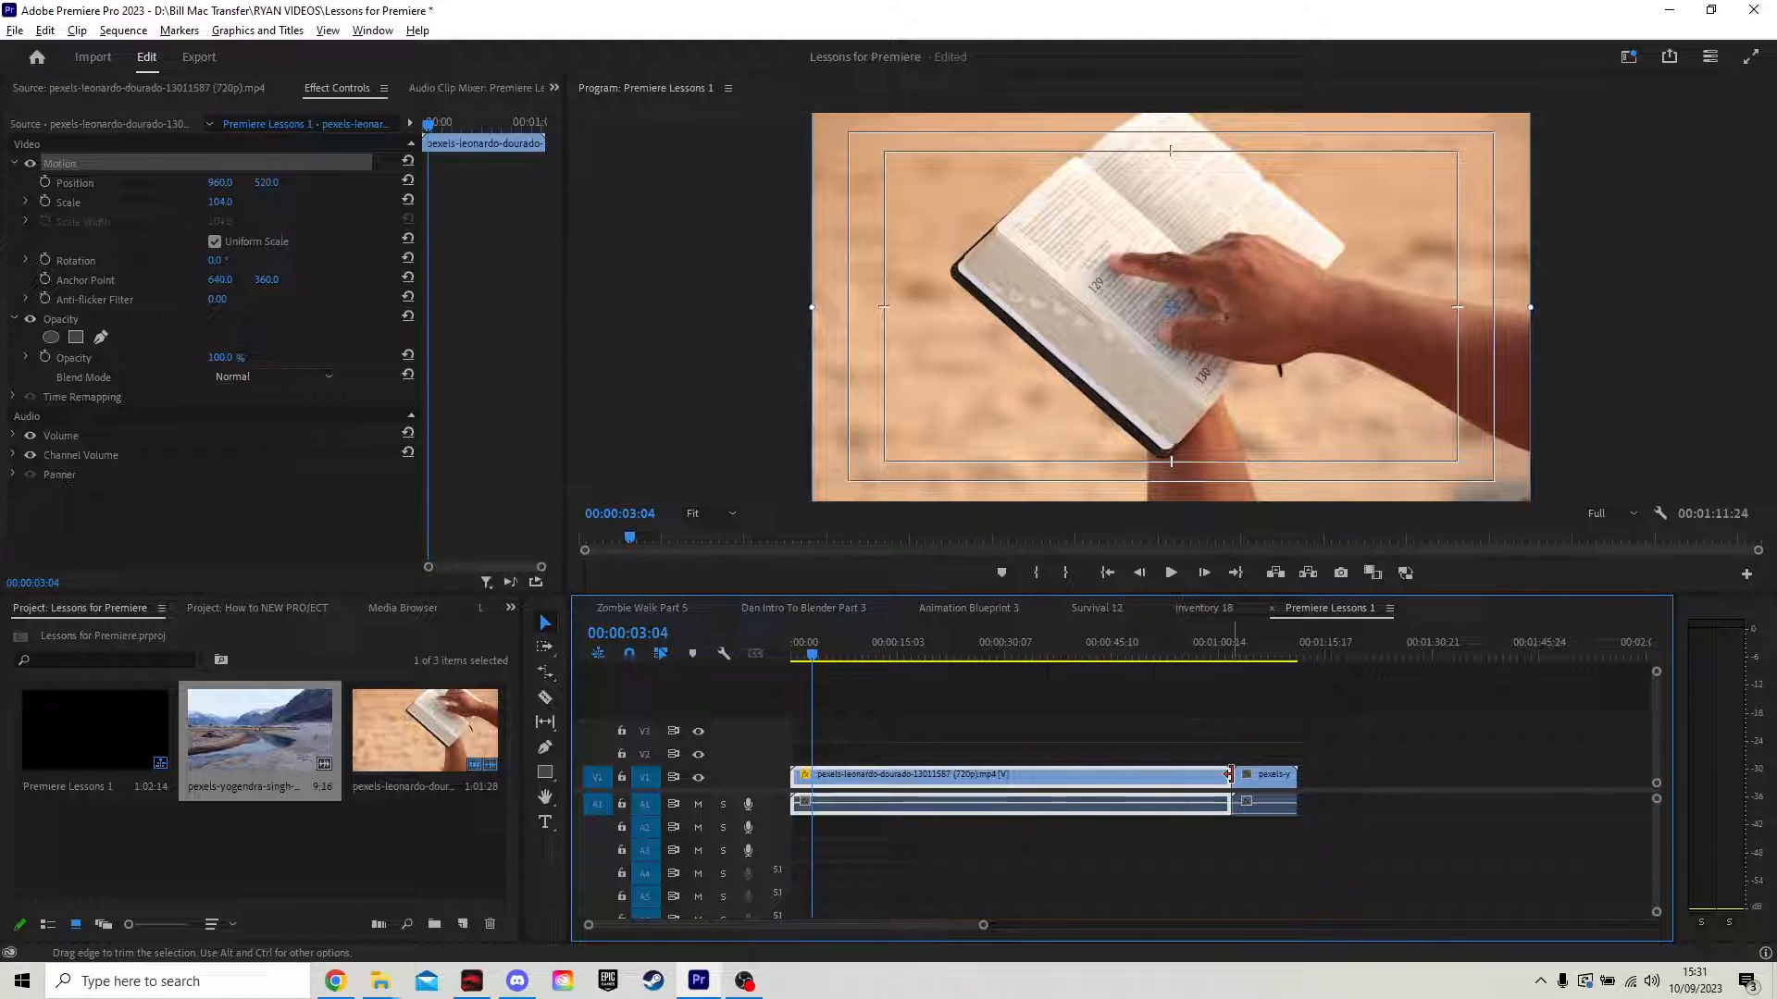
{"action": "left_click_drag", "start_coordinate": [1224, 776], "coordinate": [813, 778]}
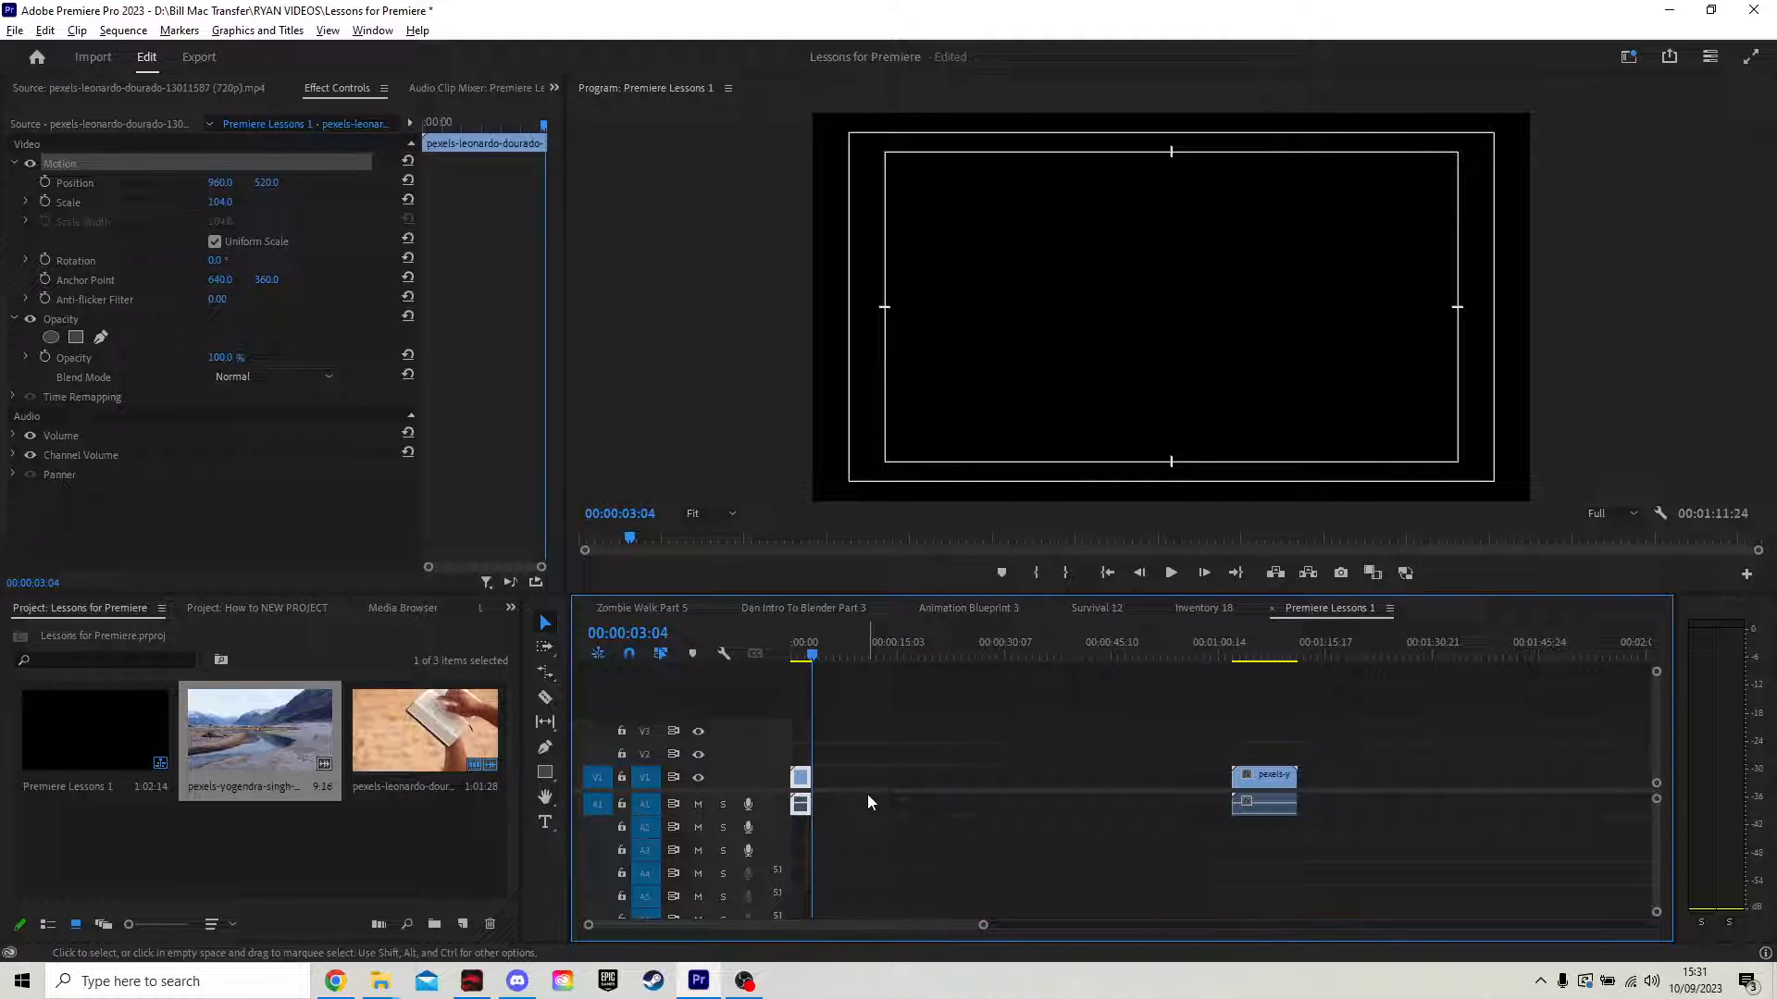
{"action": "key", "text": "ctrl+z"}
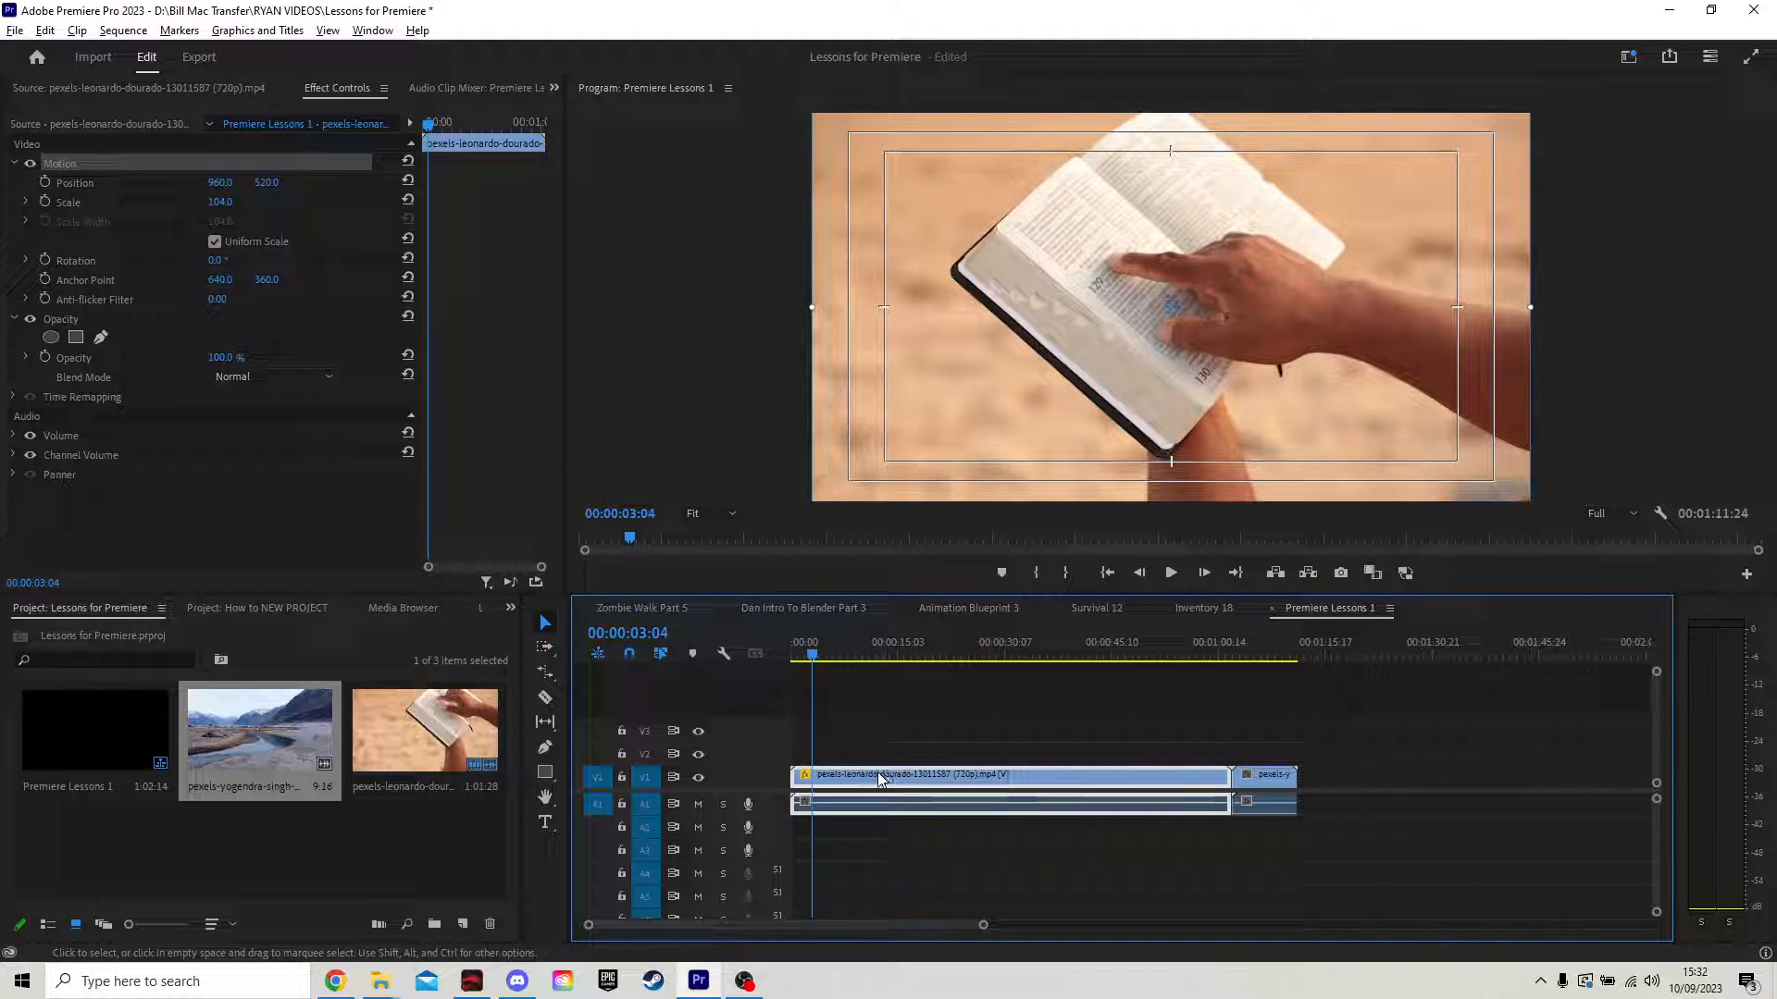
Step: Cut the book clip into five segments with the Razor tool at about 7, 14, 35 and 46 seconds
{"action": "left_click", "coordinate": [545, 699]}
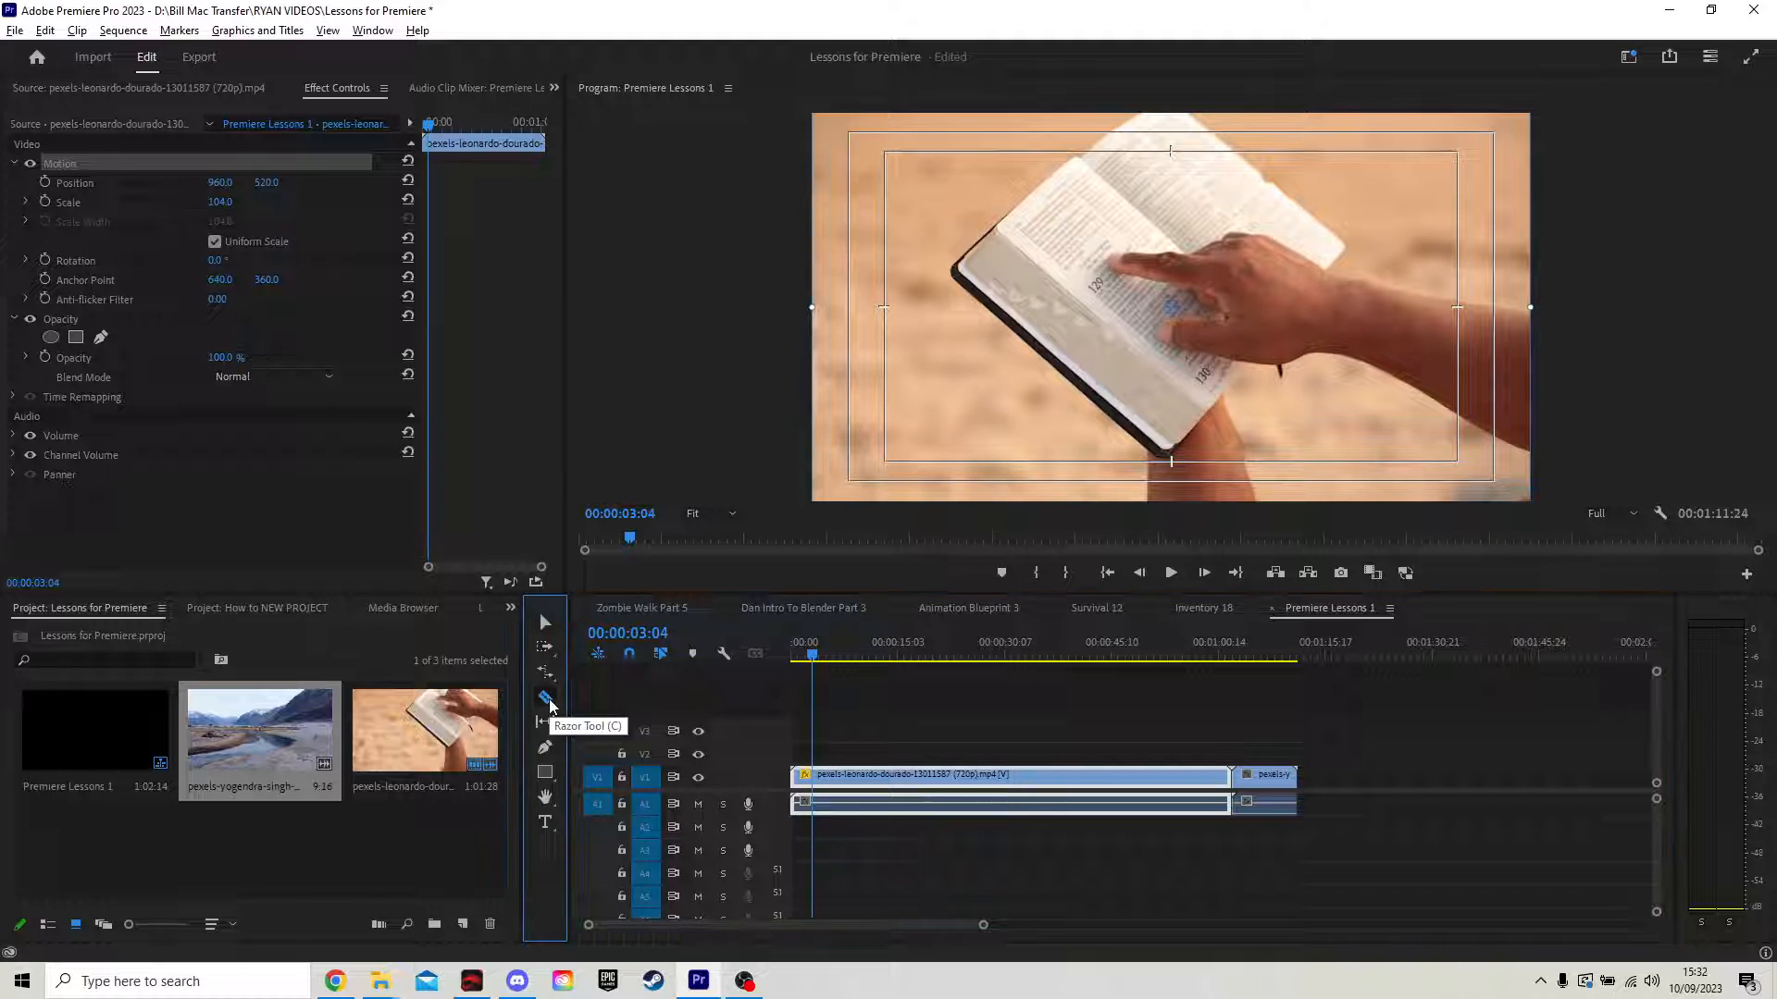
{"action": "left_click", "coordinate": [840, 777]}
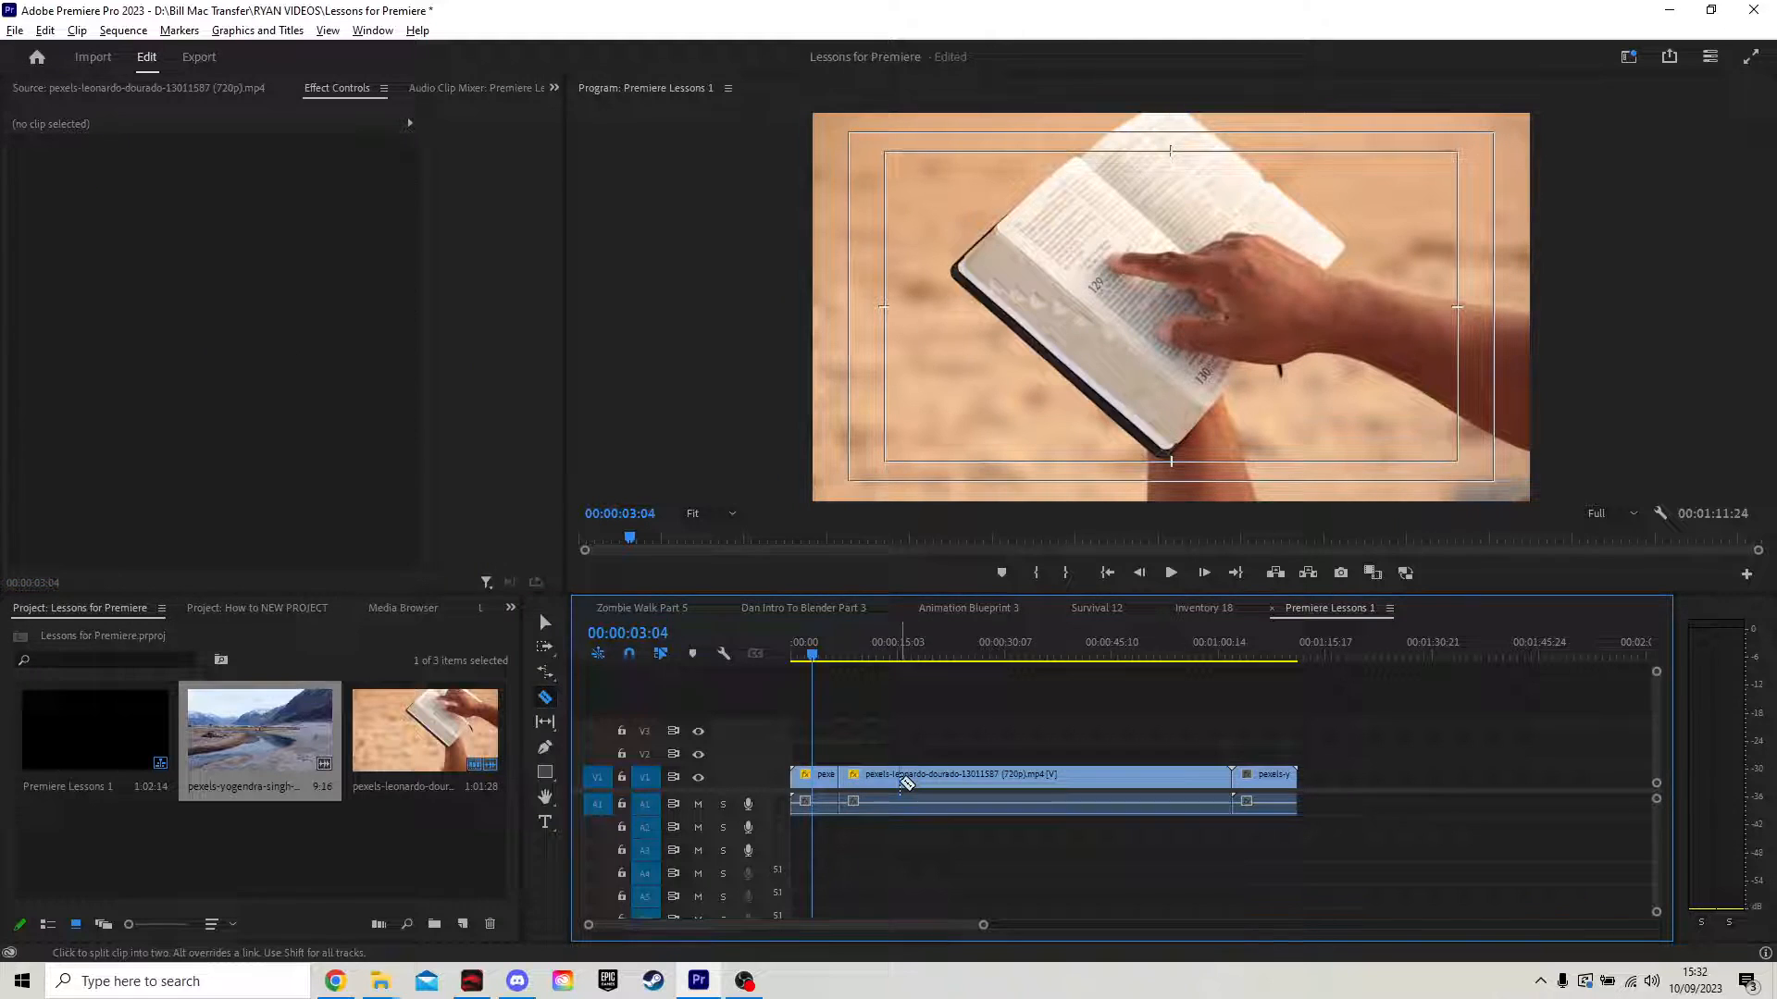
{"action": "left_click", "coordinate": [890, 777]}
{"action": "left_click", "coordinate": [1043, 777]}
{"action": "left_click", "coordinate": [1120, 777]}
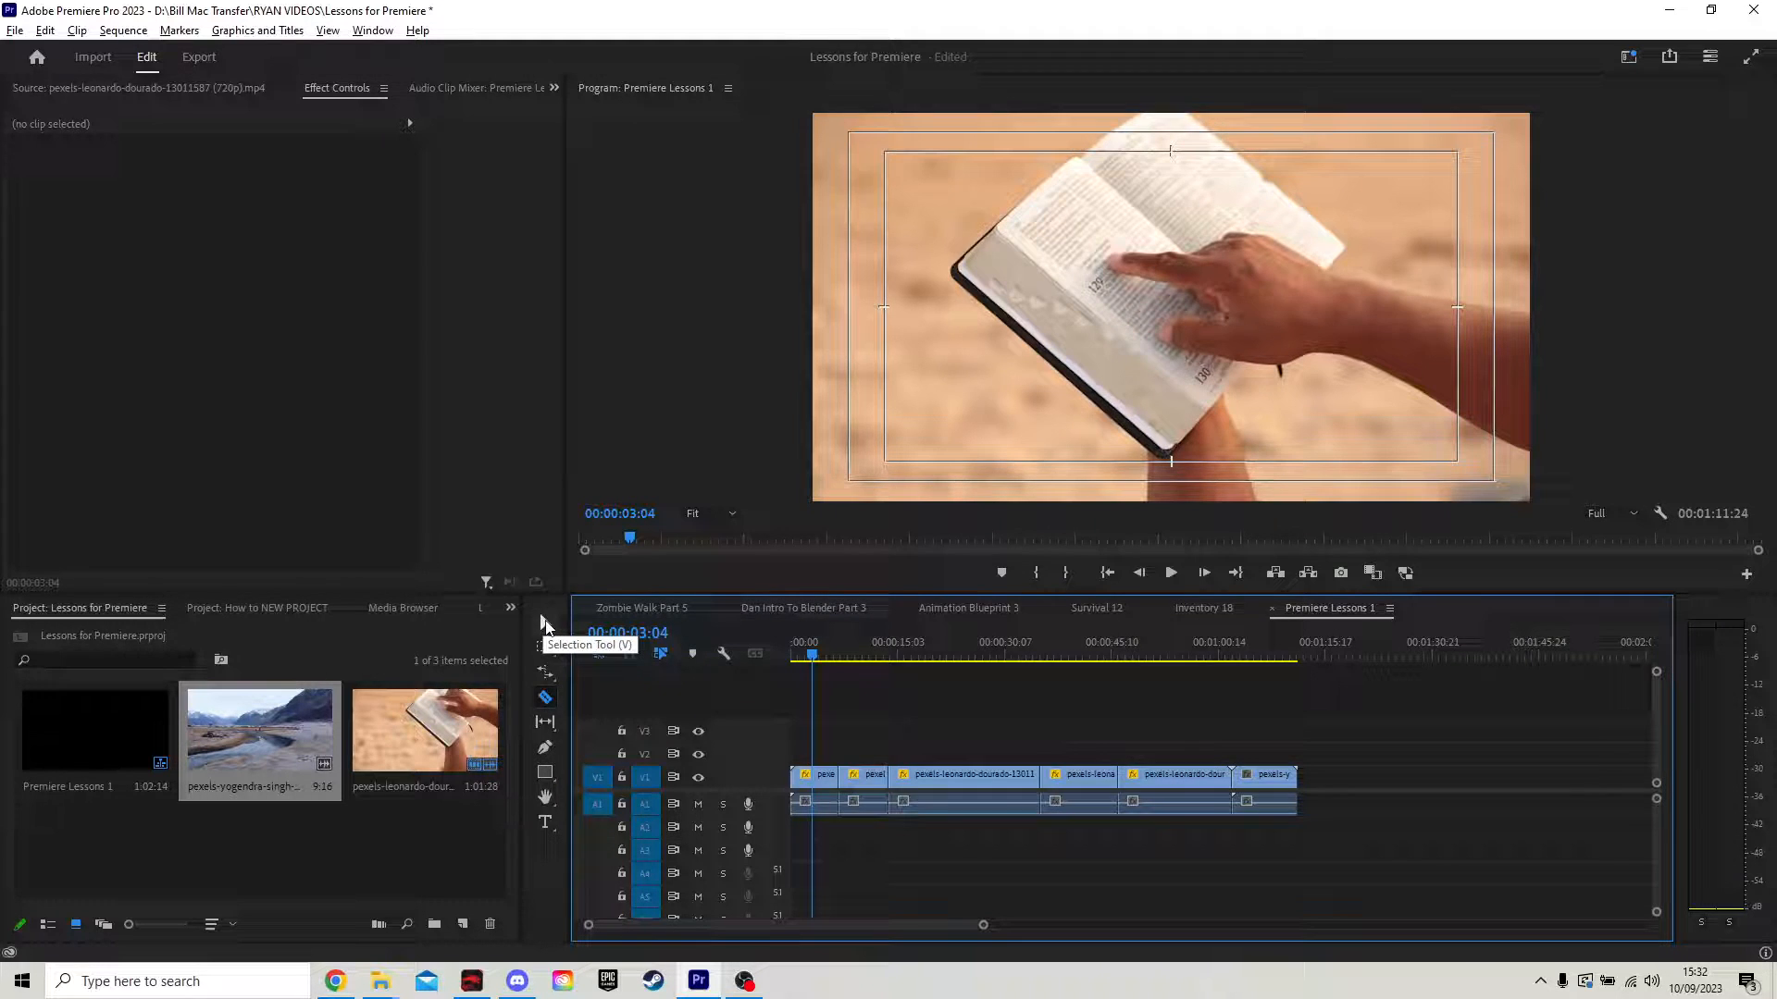
Step: Delete the second and fourth segments of the cut book clip, leaving gaps in their places
{"action": "left_click", "coordinate": [544, 624]}
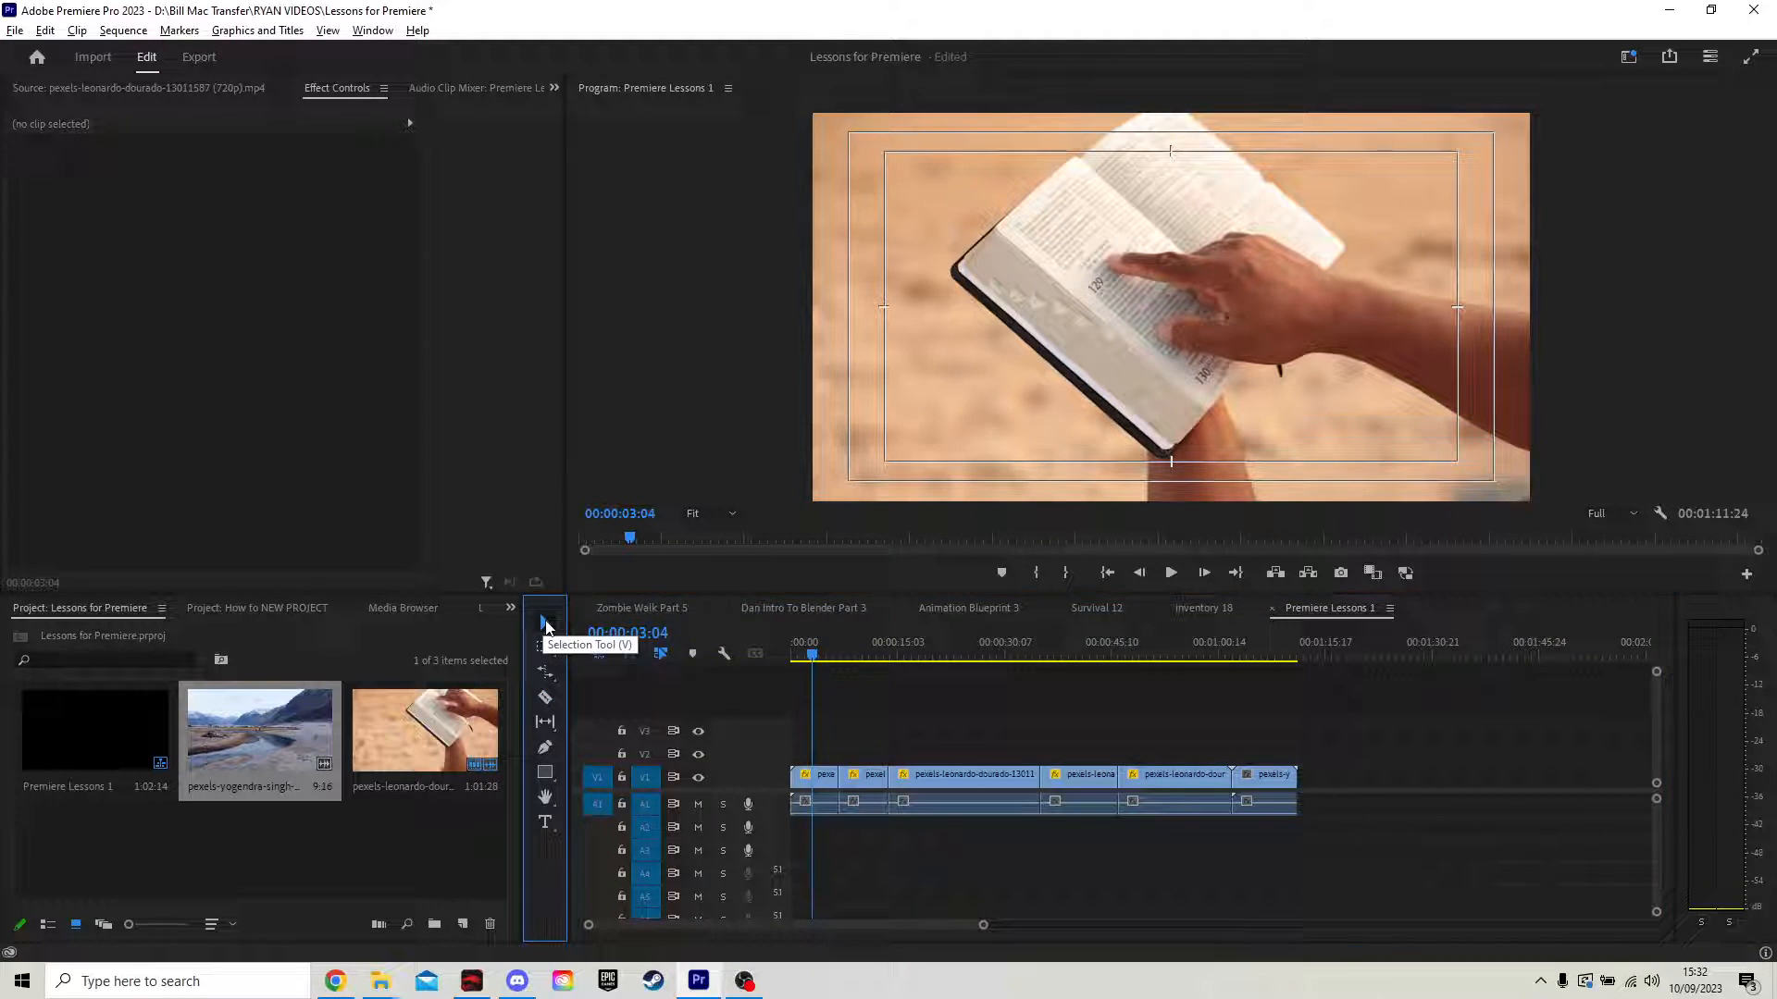
{"action": "left_click", "coordinate": [869, 775]}
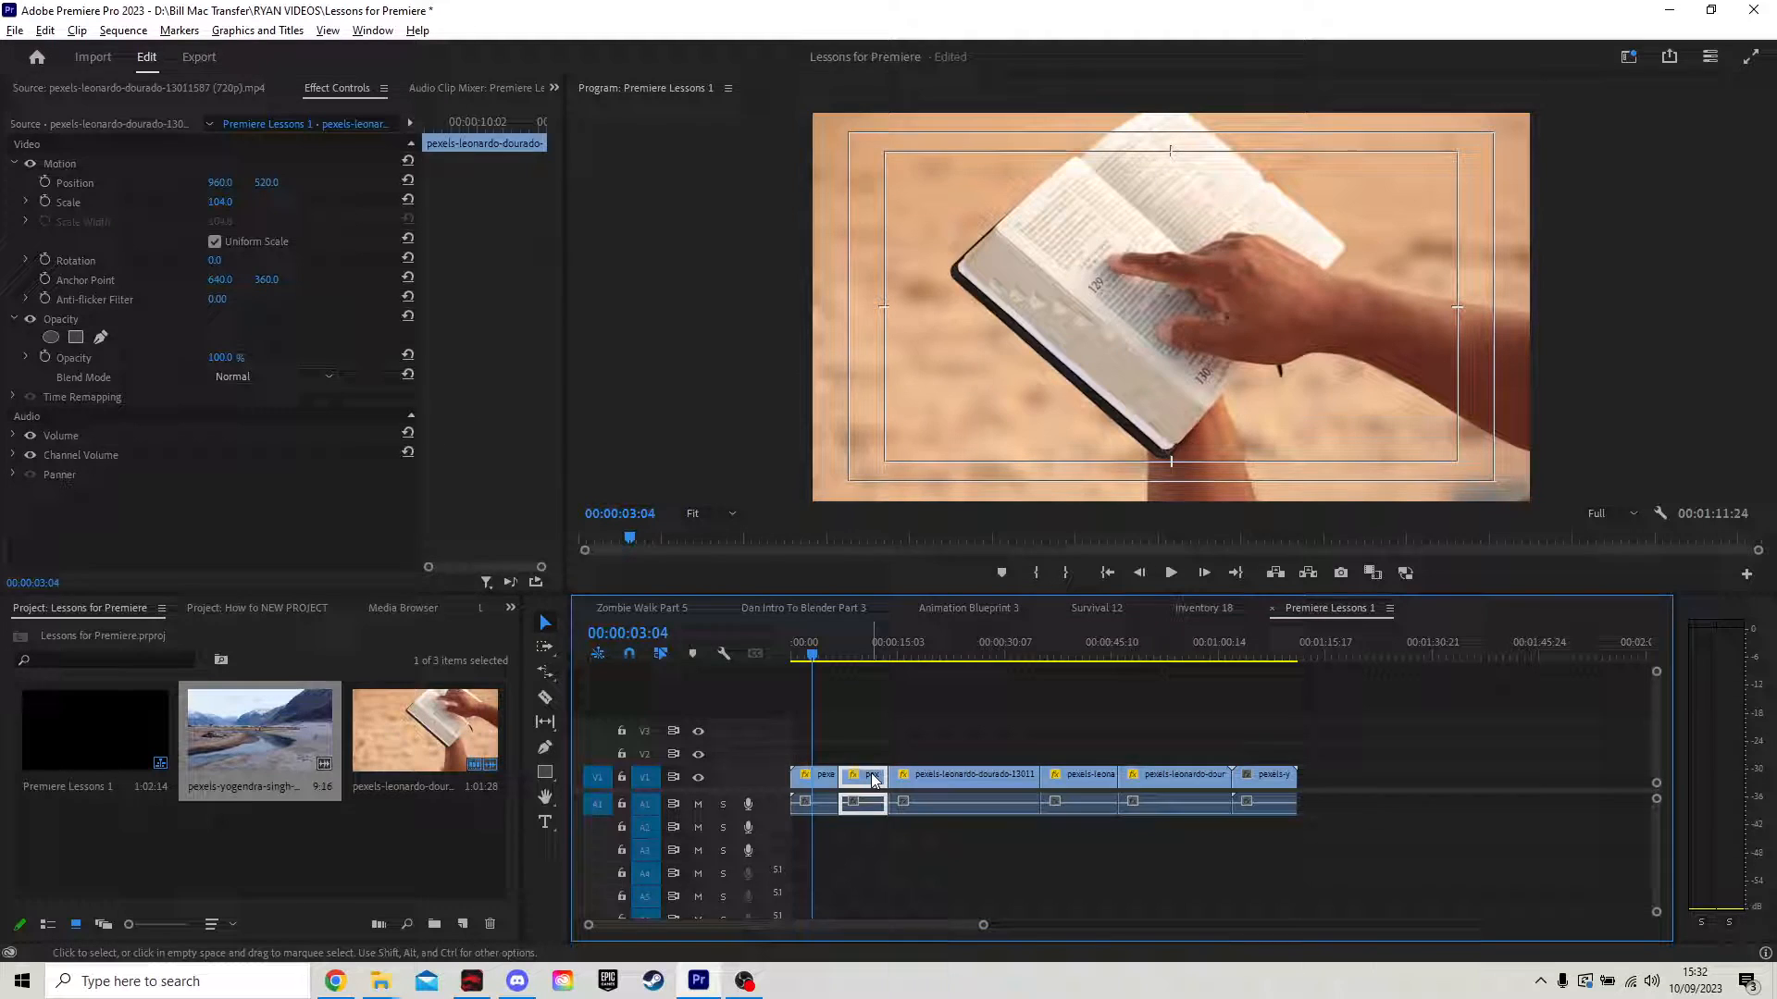
{"action": "key", "text": "Delete"}
{"action": "left_click", "coordinate": [1084, 779]}
{"action": "key", "text": "Delete"}
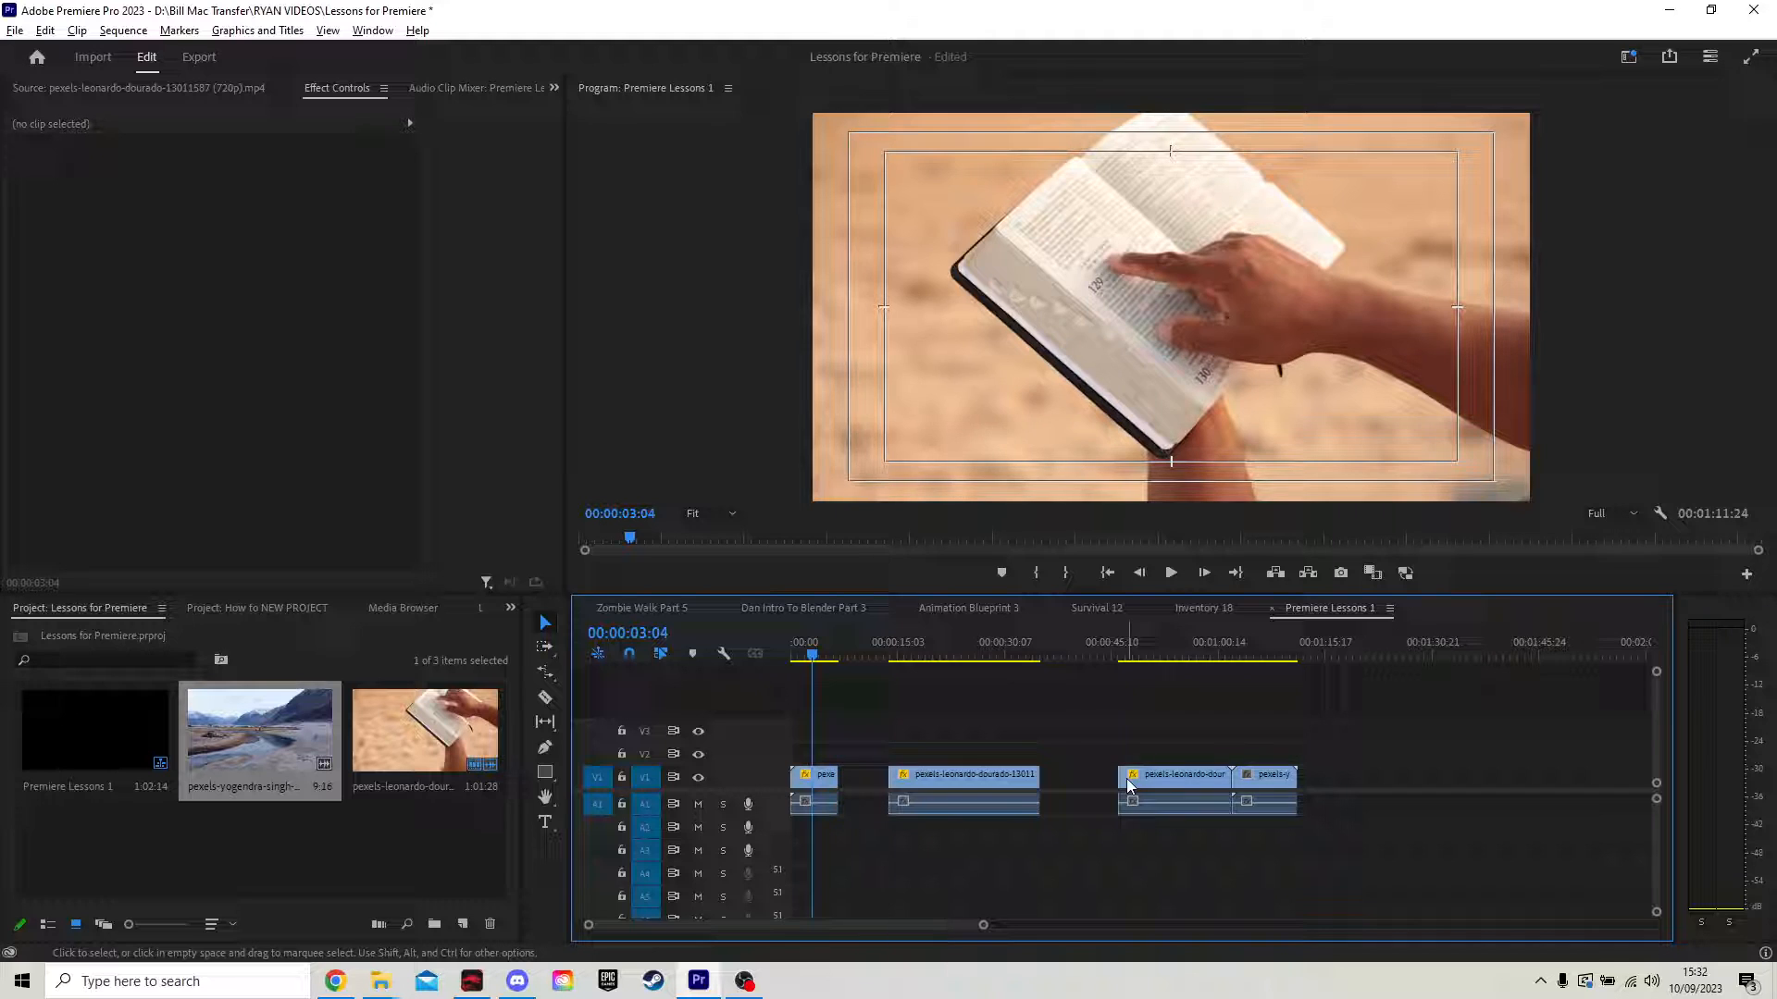
Step: Ripple delete both gaps between the remaining book segments
{"action": "right_click", "coordinate": [864, 779]}
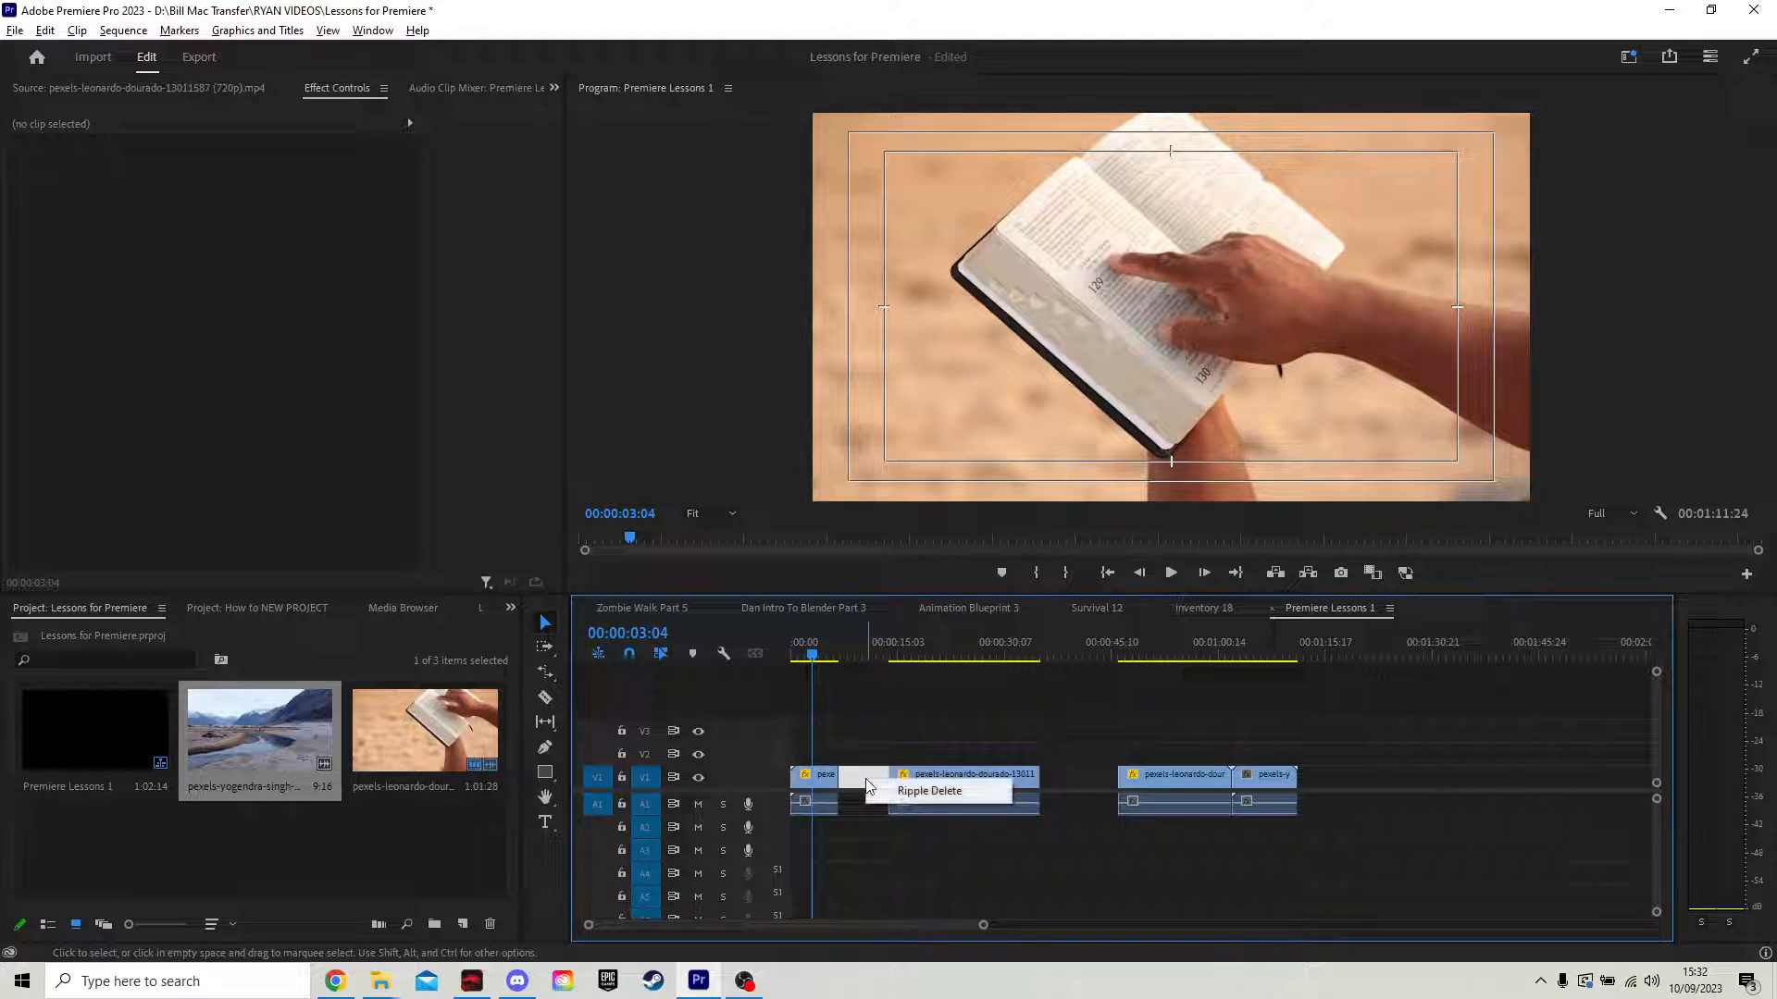
{"action": "left_click", "coordinate": [912, 793]}
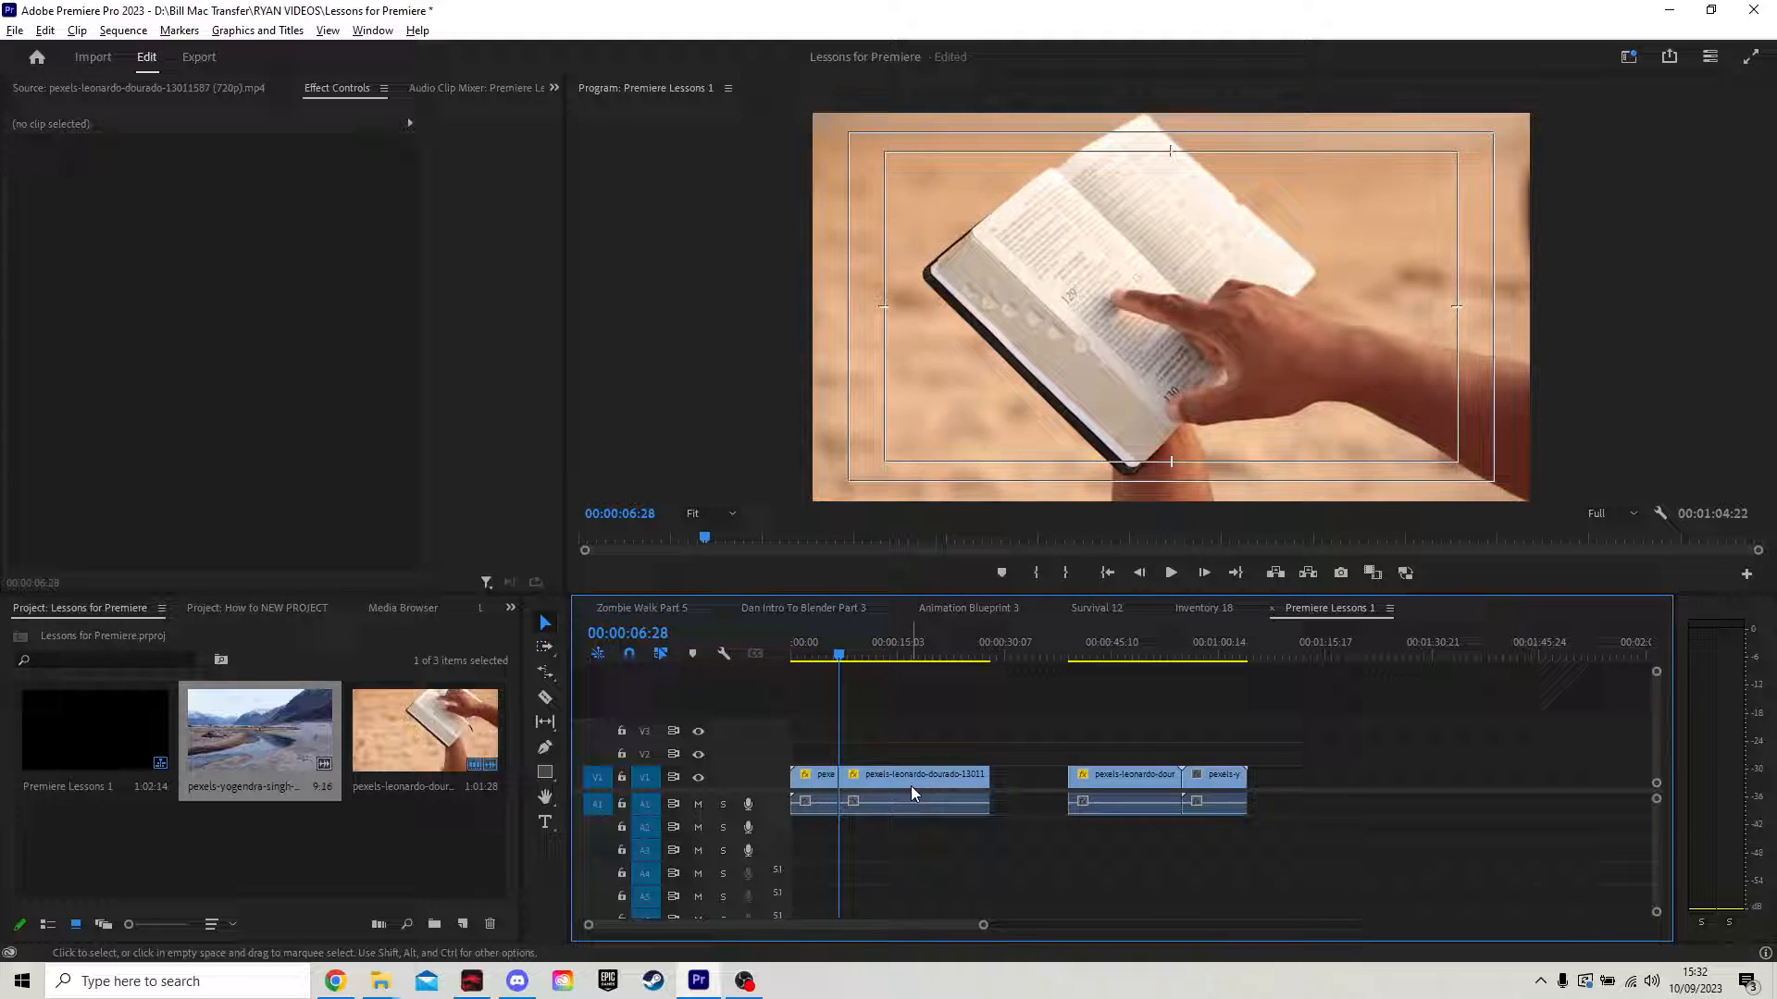
{"action": "right_click", "coordinate": [1016, 780]}
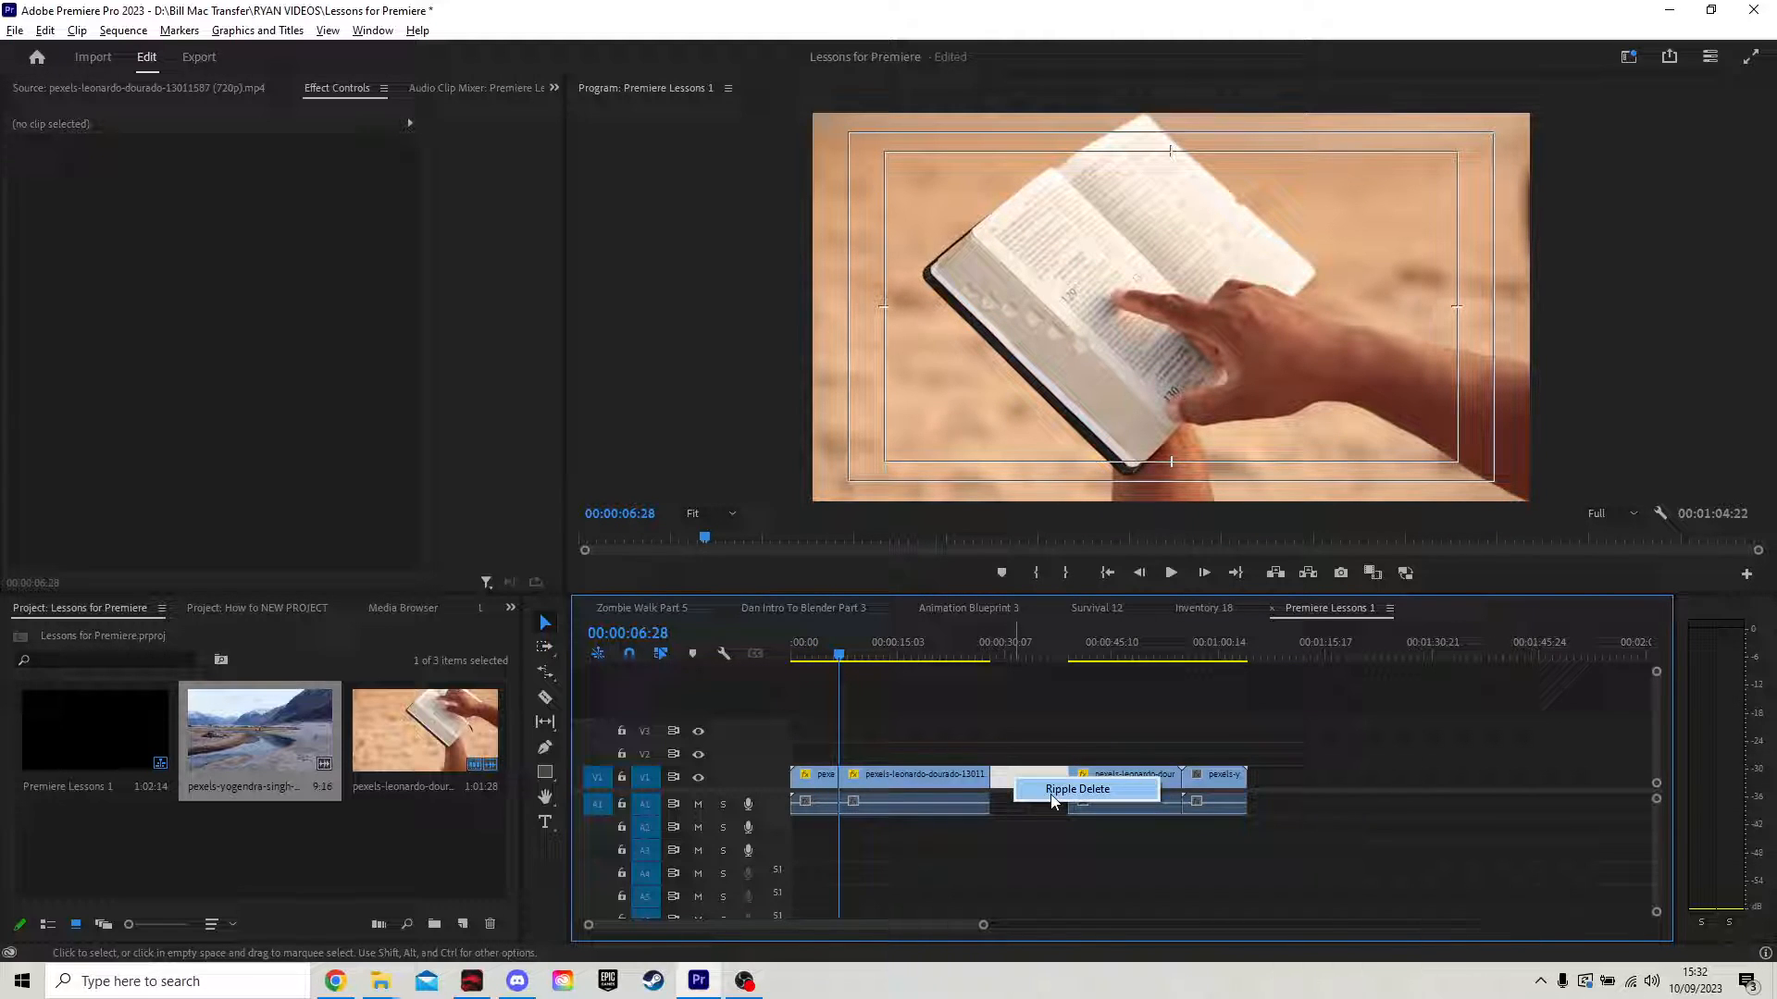
{"action": "left_click", "coordinate": [1051, 794]}
Step: Play the sequence from near its start across the first cut between the book segments
{"action": "left_click", "coordinate": [786, 646]}
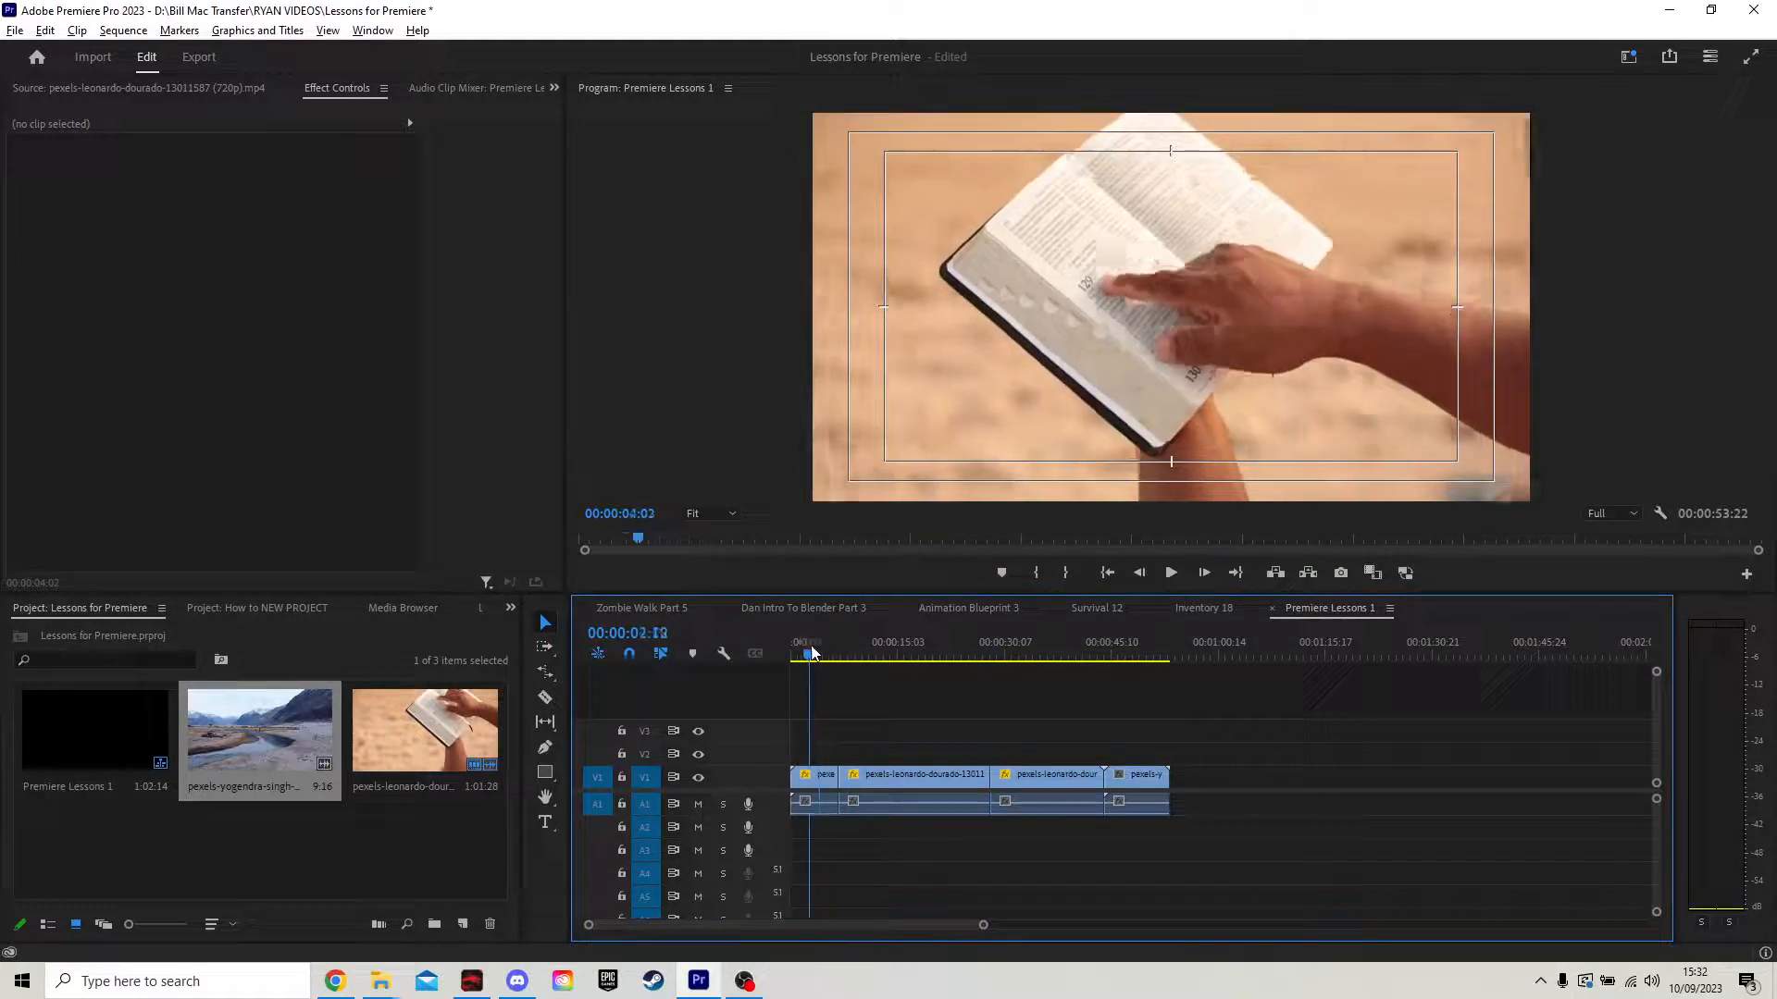
{"action": "key", "text": "space"}
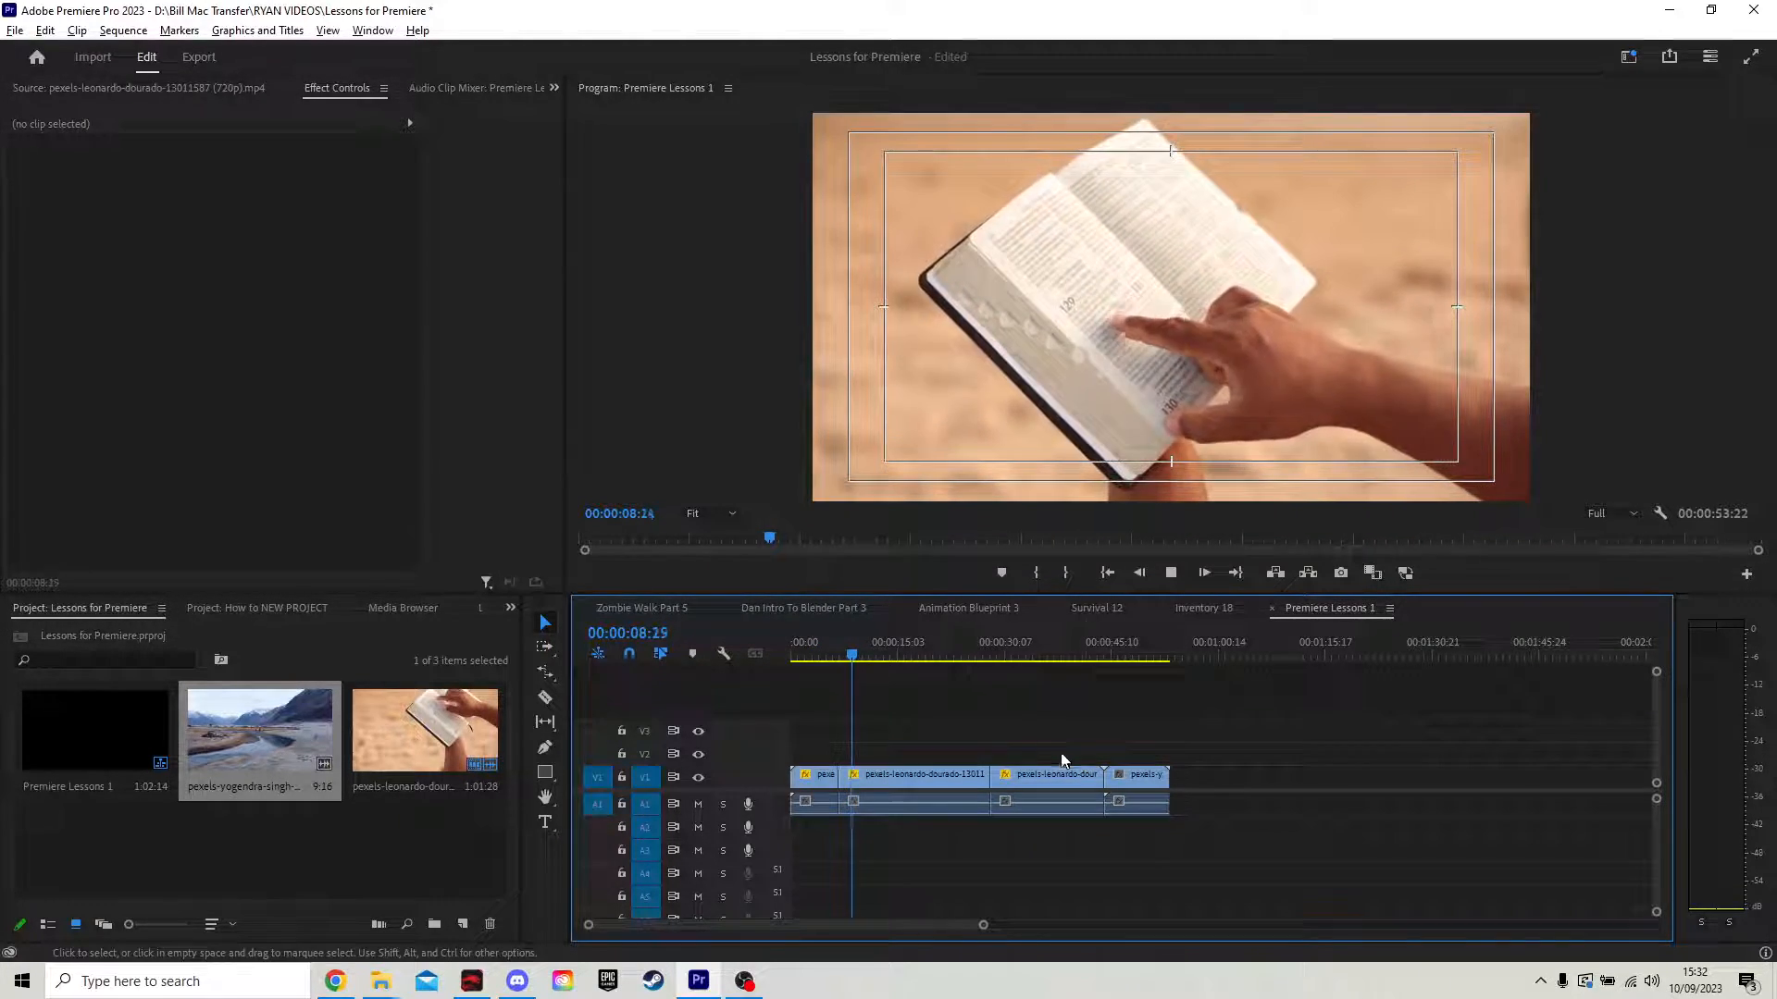
{"action": "key", "text": "space"}
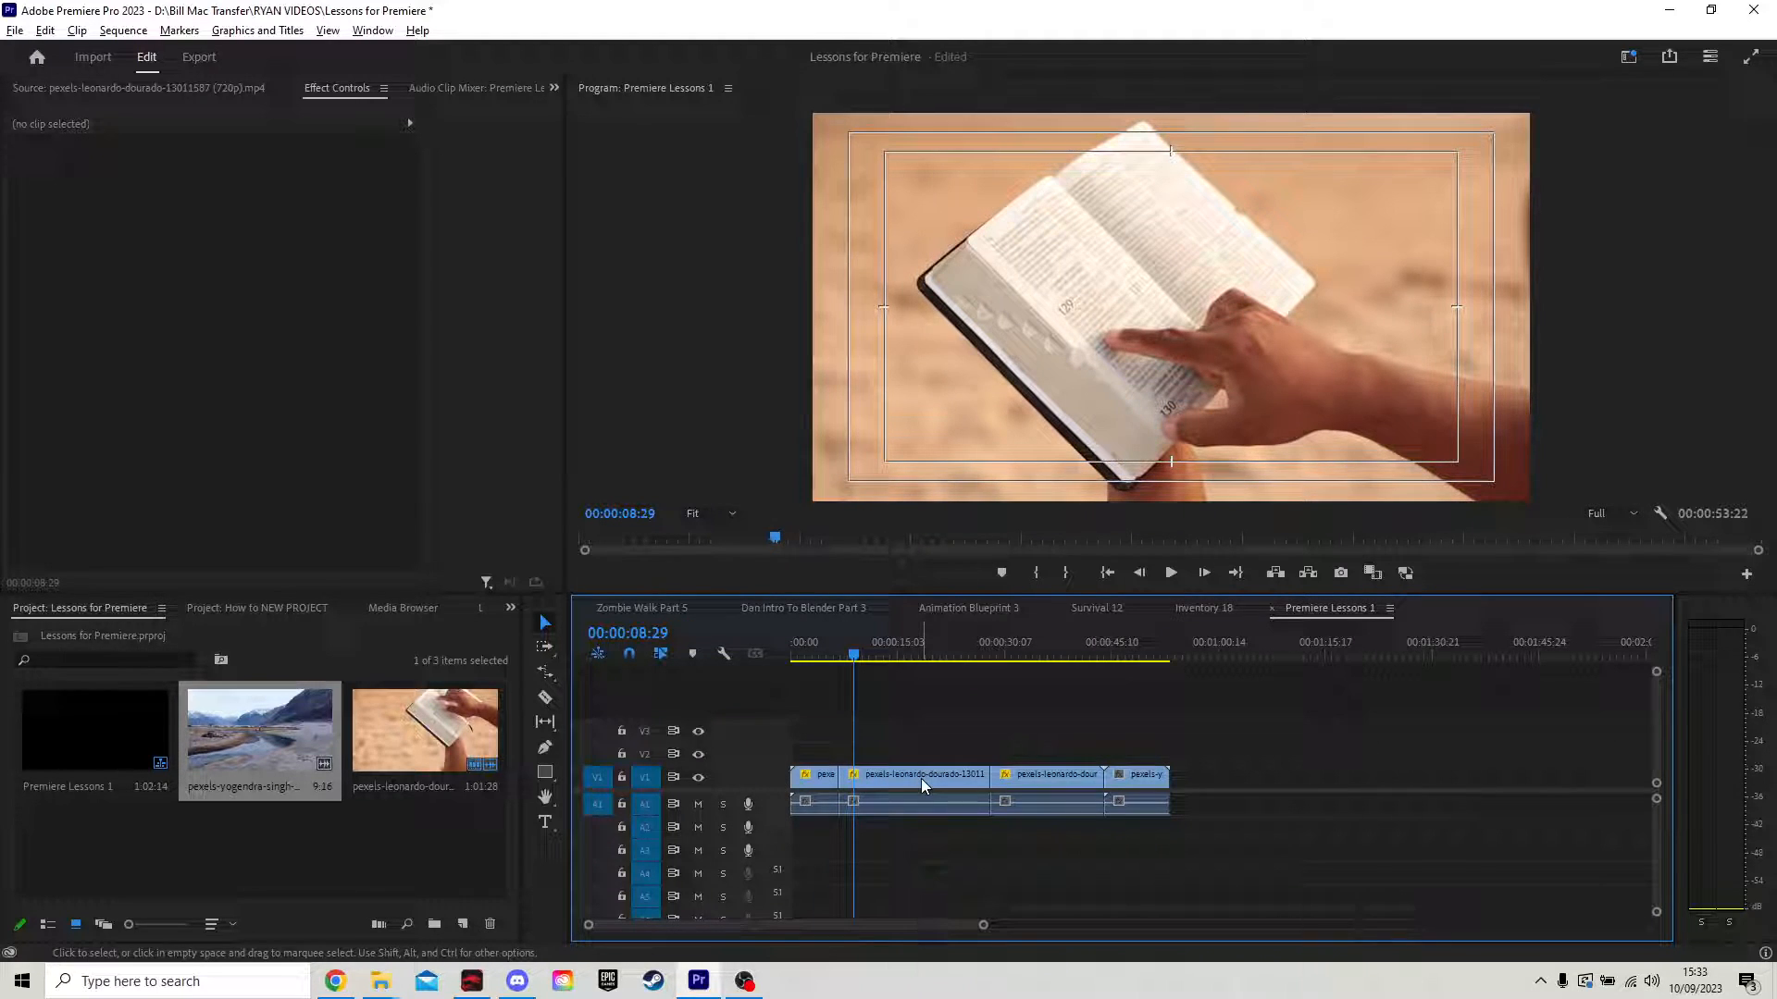
Step: Delete the two later book segments, keeping only the first book segment and the river clip
{"action": "left_click", "coordinate": [920, 780]}
{"action": "key", "text": "Delete"}
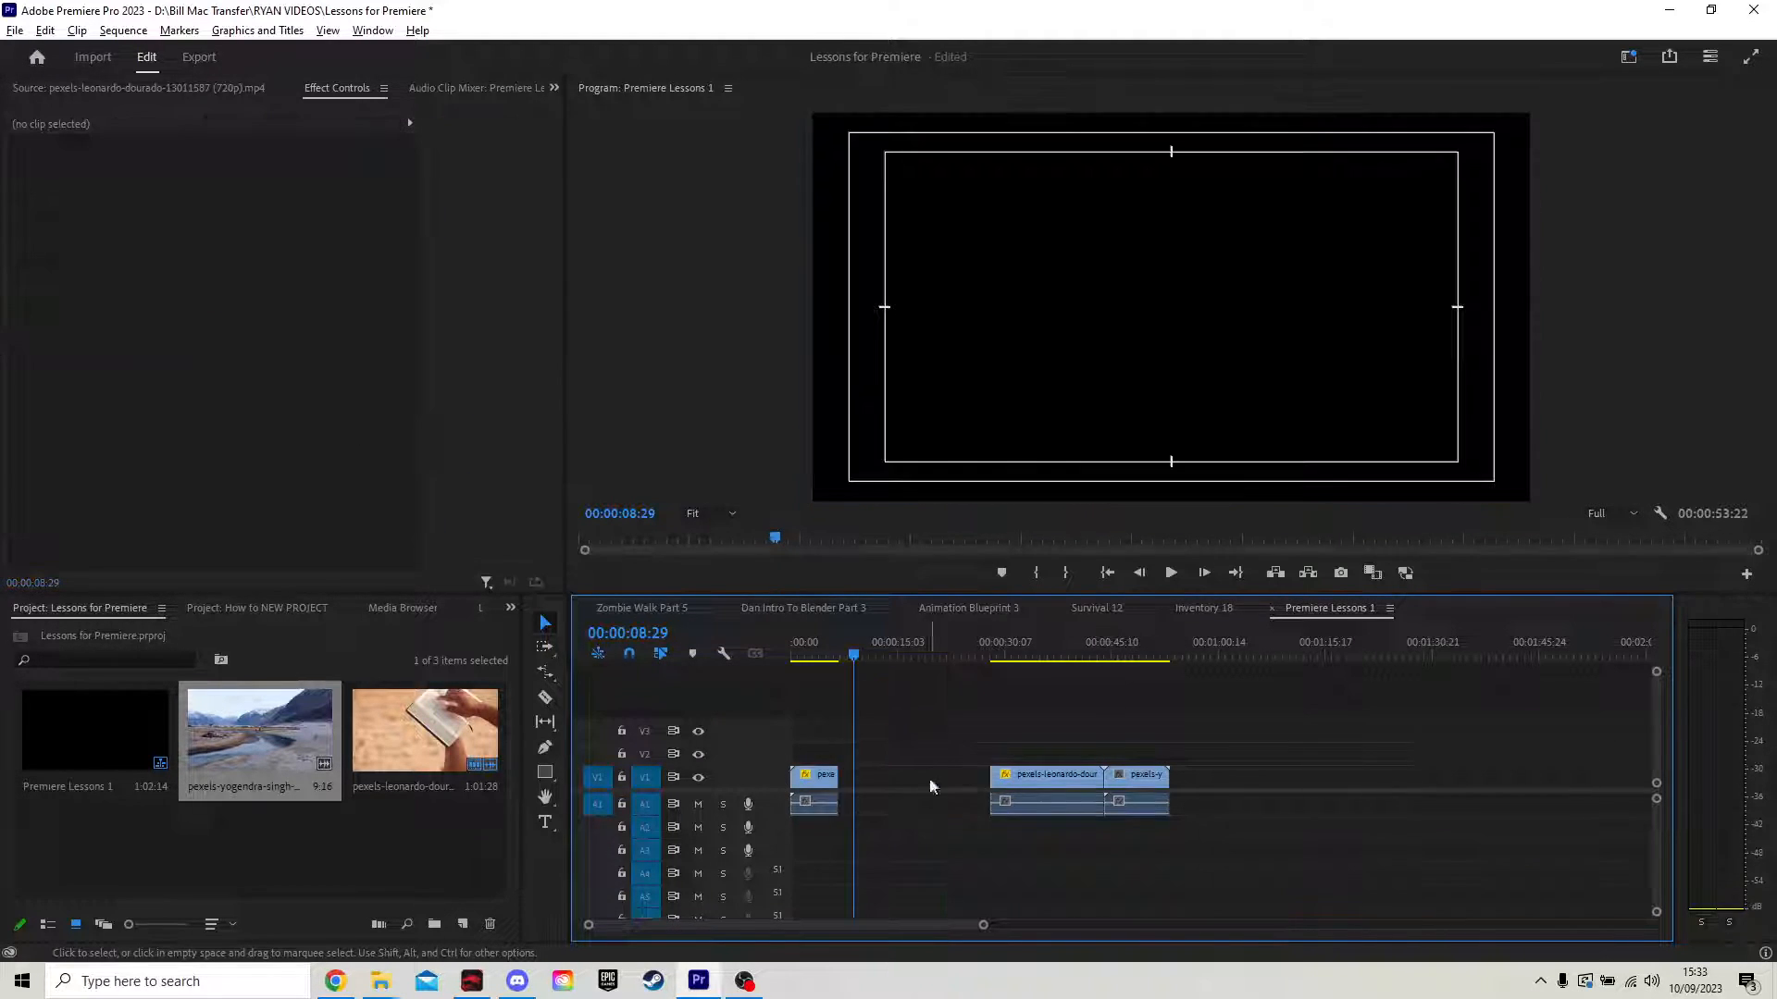
{"action": "left_click", "coordinate": [1070, 775]}
{"action": "key", "text": "Delete"}
Step: Trim the remaining book segment to end at 00:00:03:04 and ripple delete the gap before the river clip
{"action": "left_click_drag", "start_coordinate": [816, 644], "coordinate": [816, 649]}
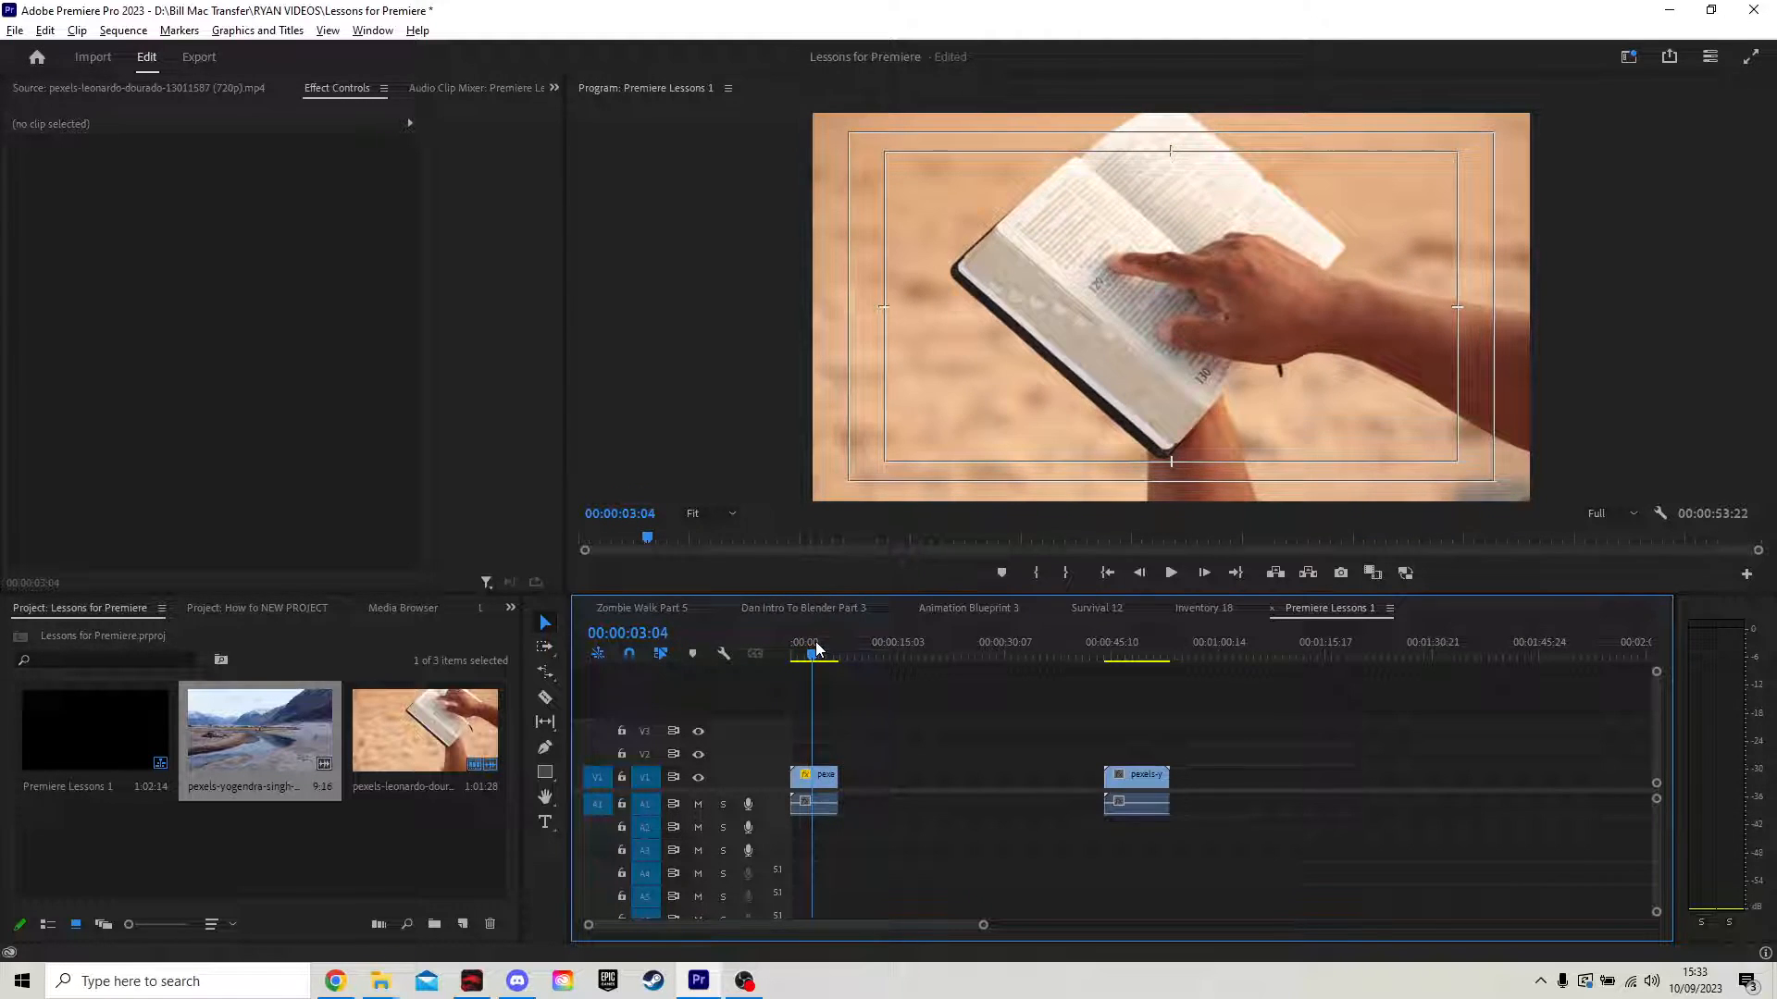
{"action": "left_click_drag", "start_coordinate": [836, 780], "coordinate": [812, 780]}
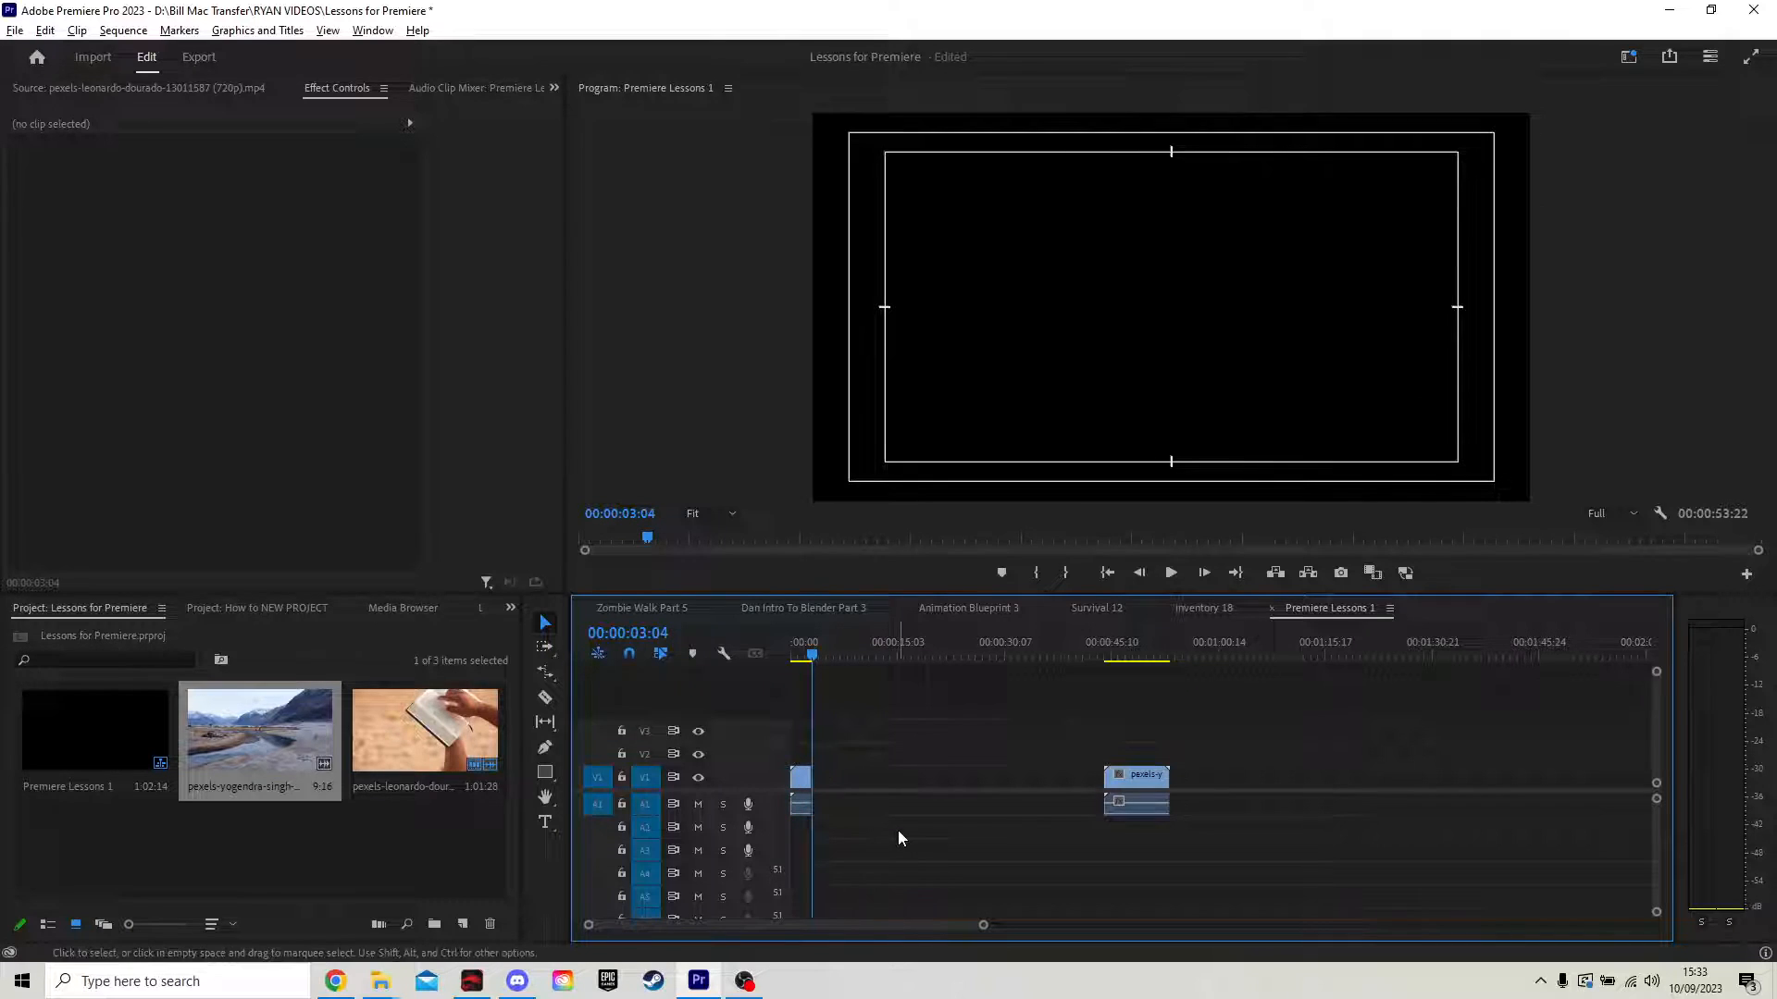
{"action": "right_click", "coordinate": [918, 780]}
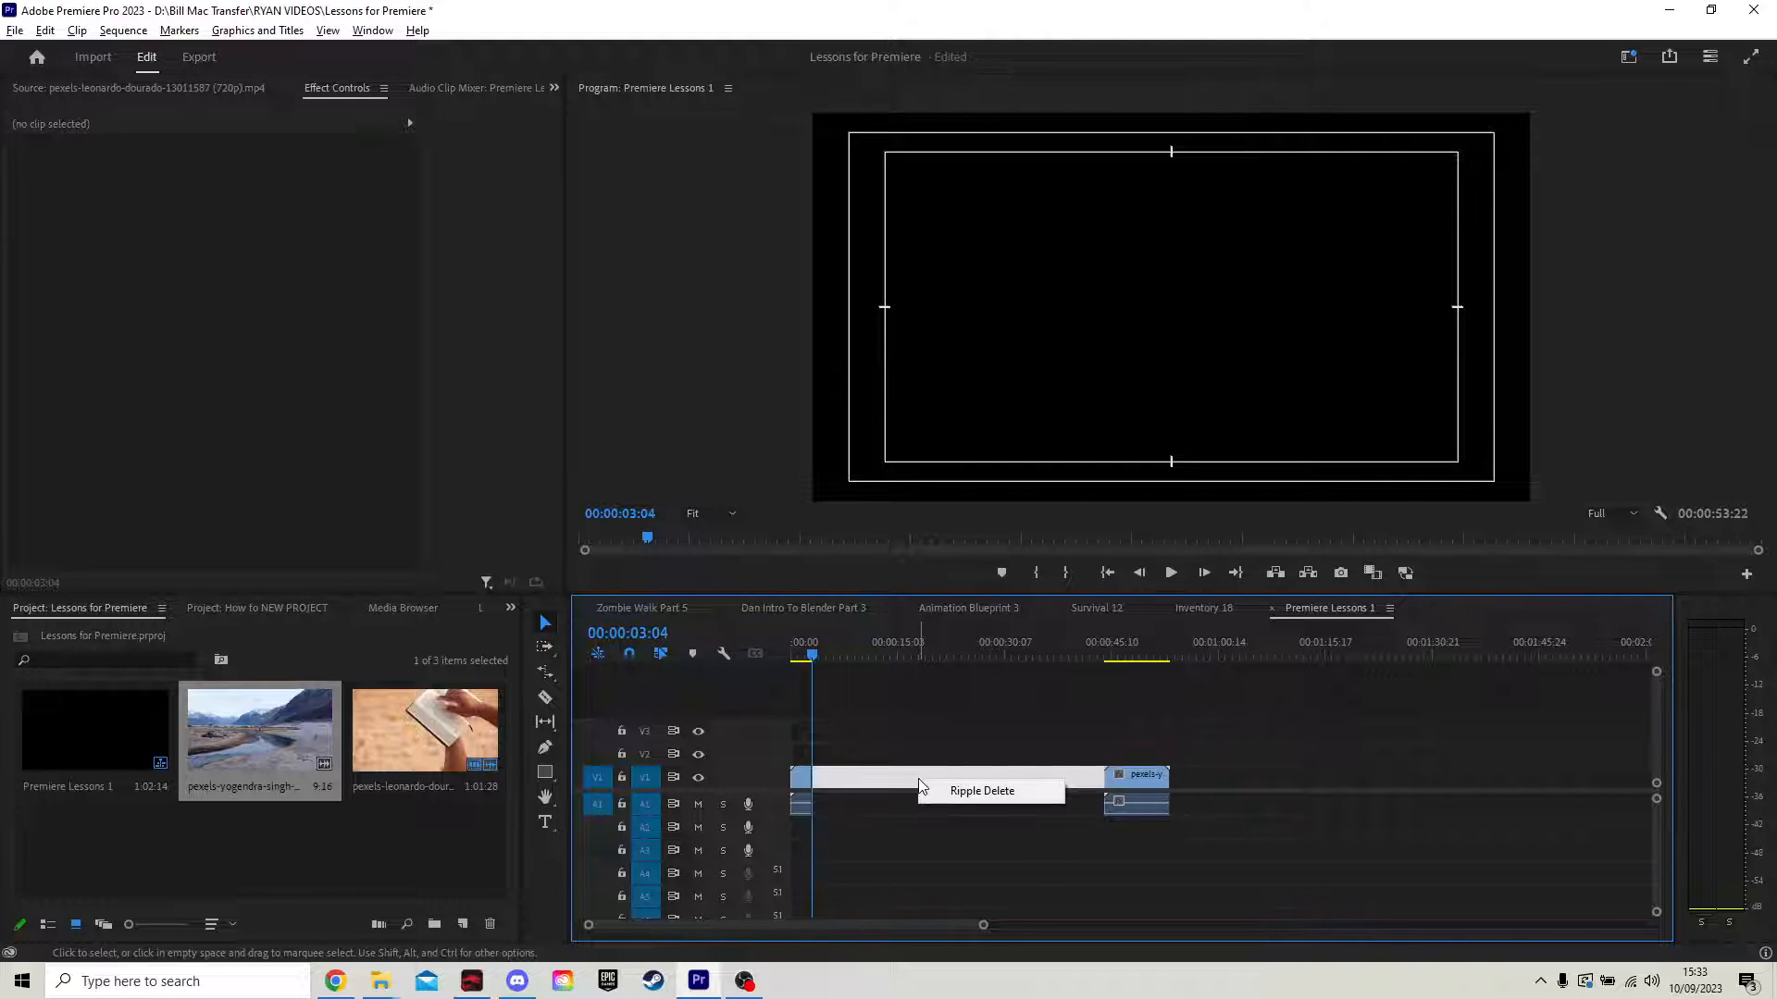
{"action": "left_click", "coordinate": [983, 791]}
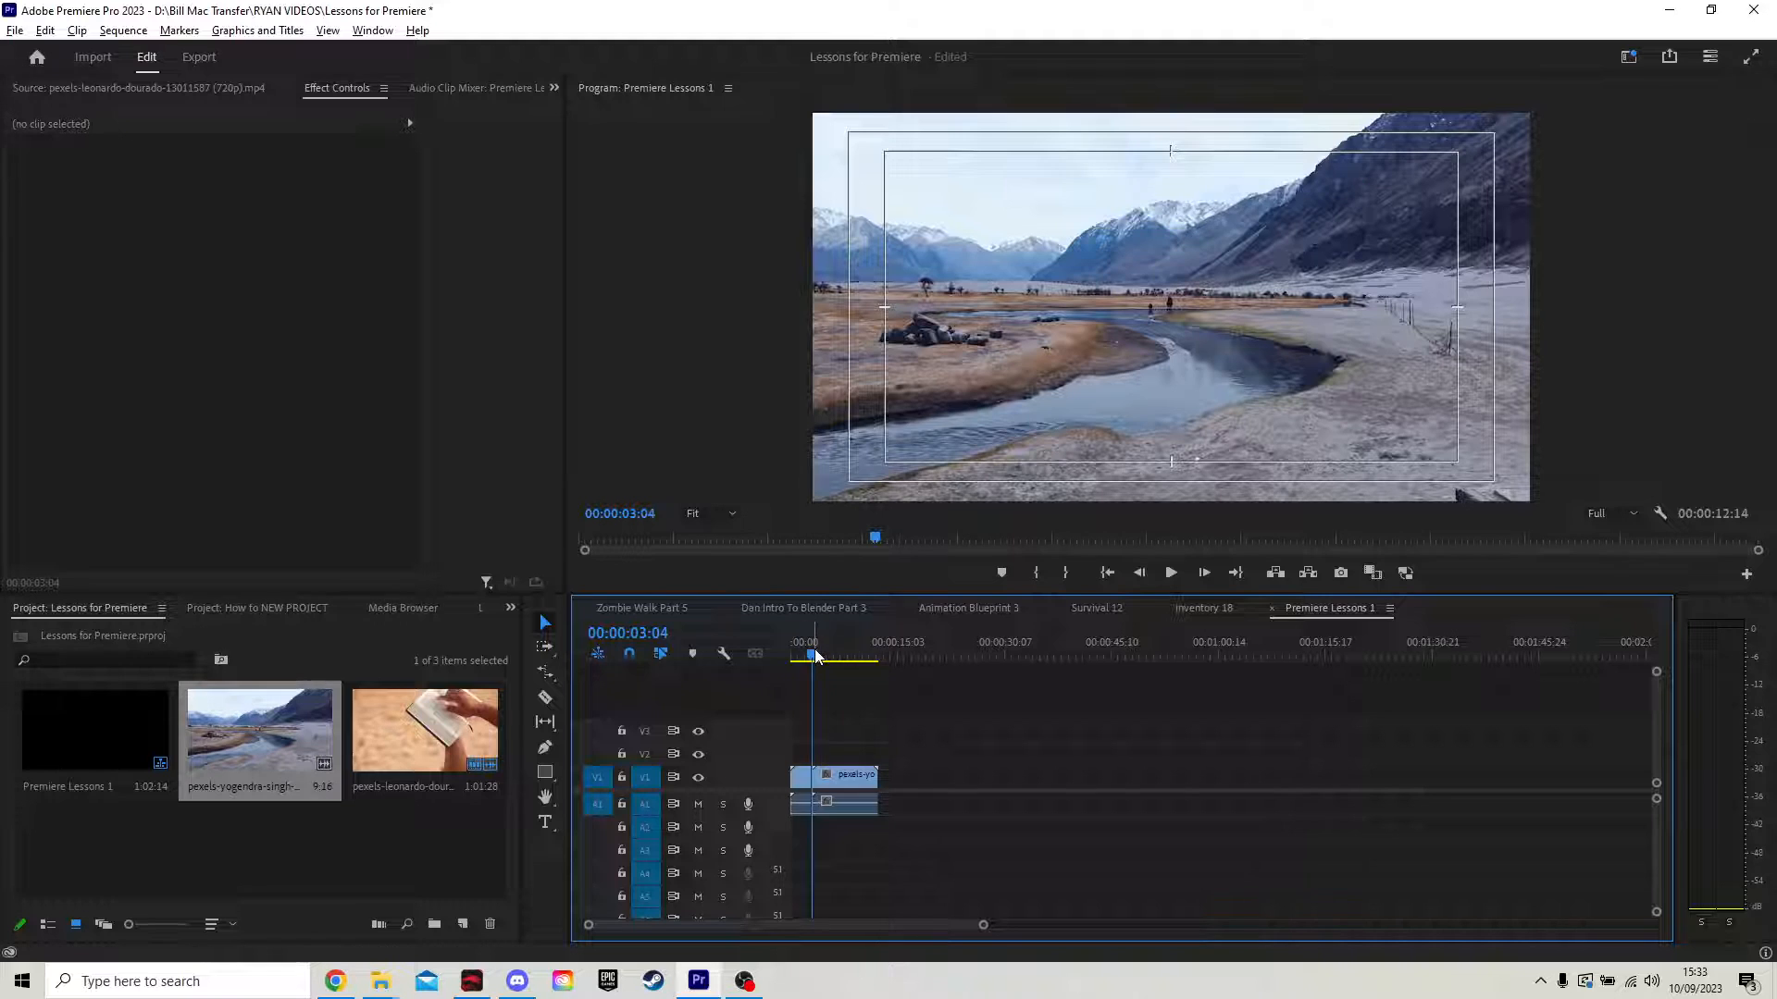
Step: Play the shortened sequence from the start and return the playhead to 00:00:02:15, just before the cut
{"action": "key", "text": "Home"}
{"action": "key", "text": "space"}
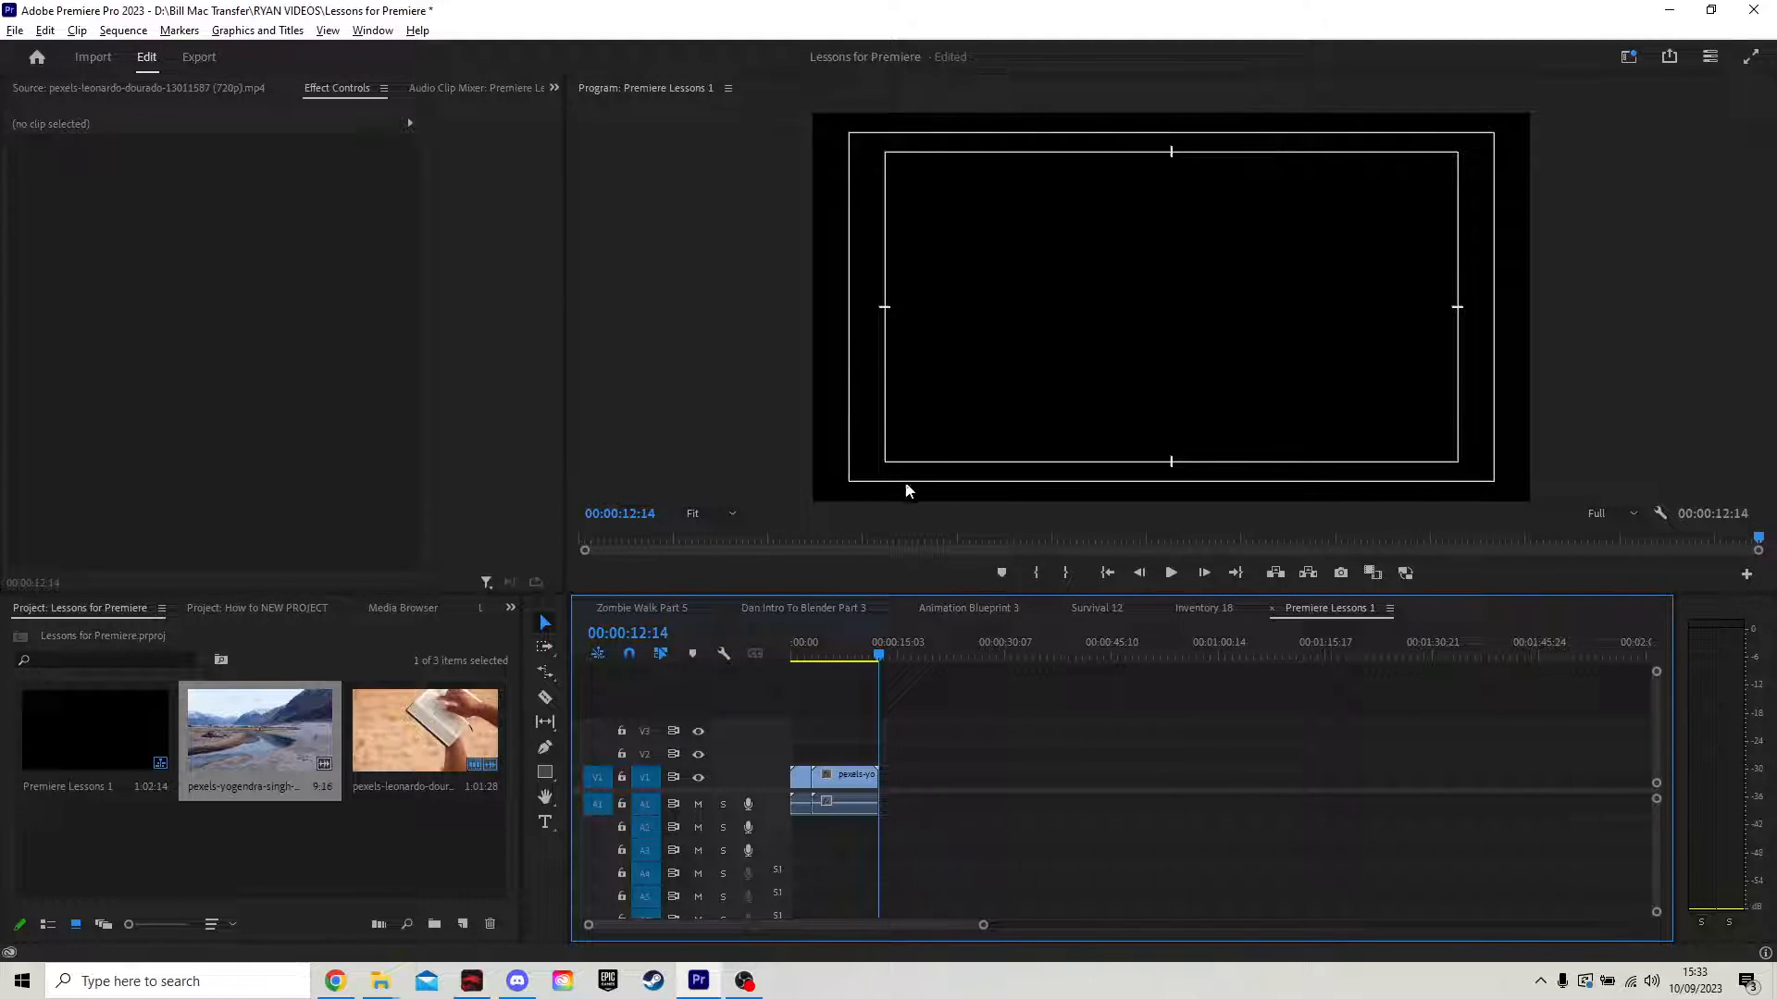
{"action": "left_click_drag", "start_coordinate": [862, 655], "coordinate": [808, 659]}
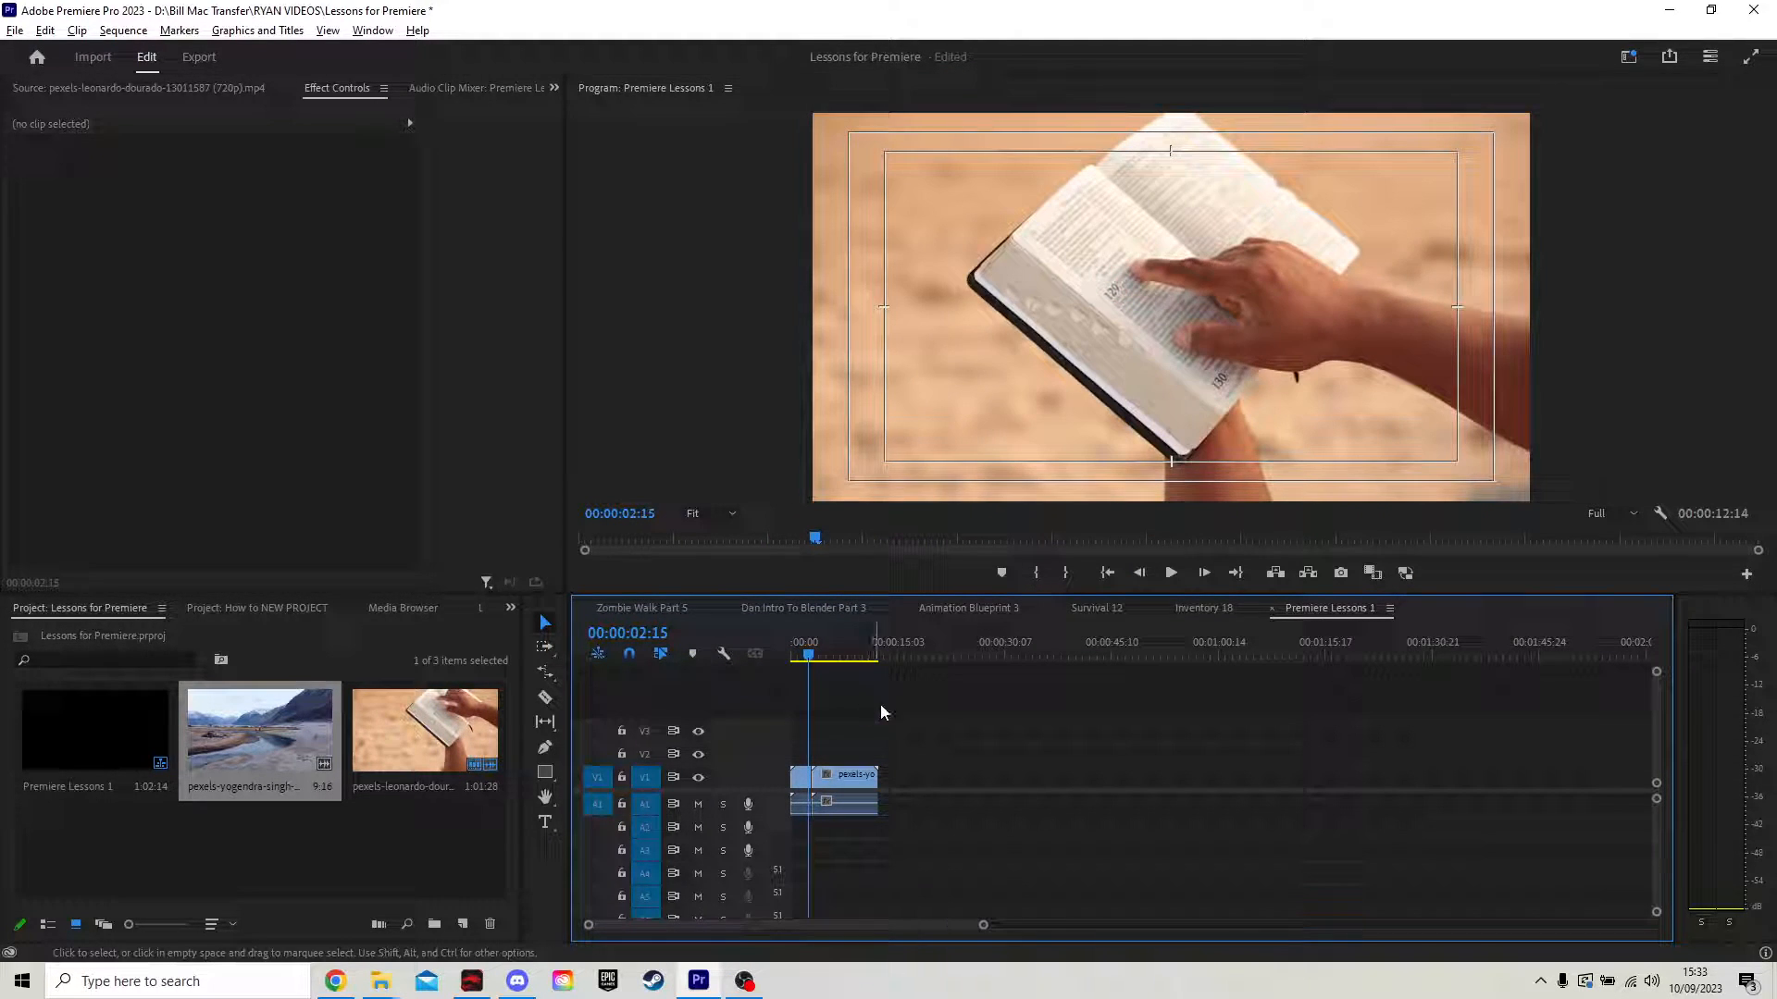
Step: Apply the Cross Dissolve video transition from the Dissolve effects at the cut between the book and river clips
{"action": "left_click", "coordinate": [511, 609]}
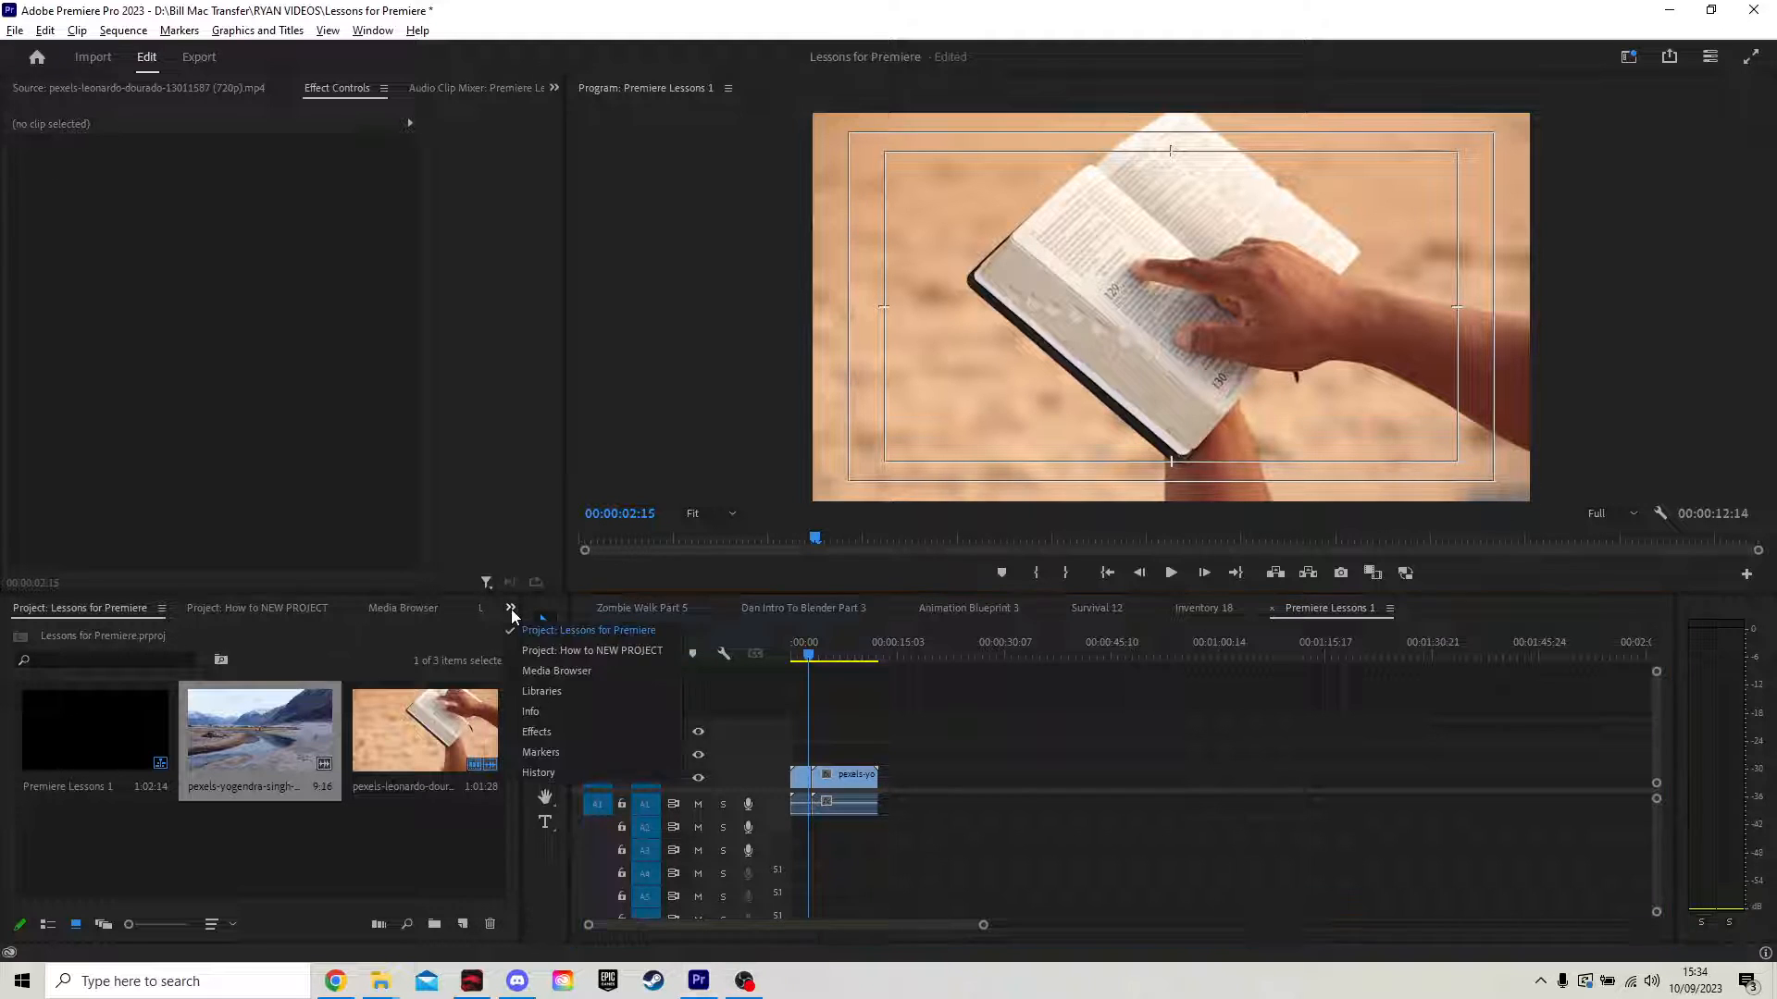
{"action": "left_click", "coordinate": [553, 734]}
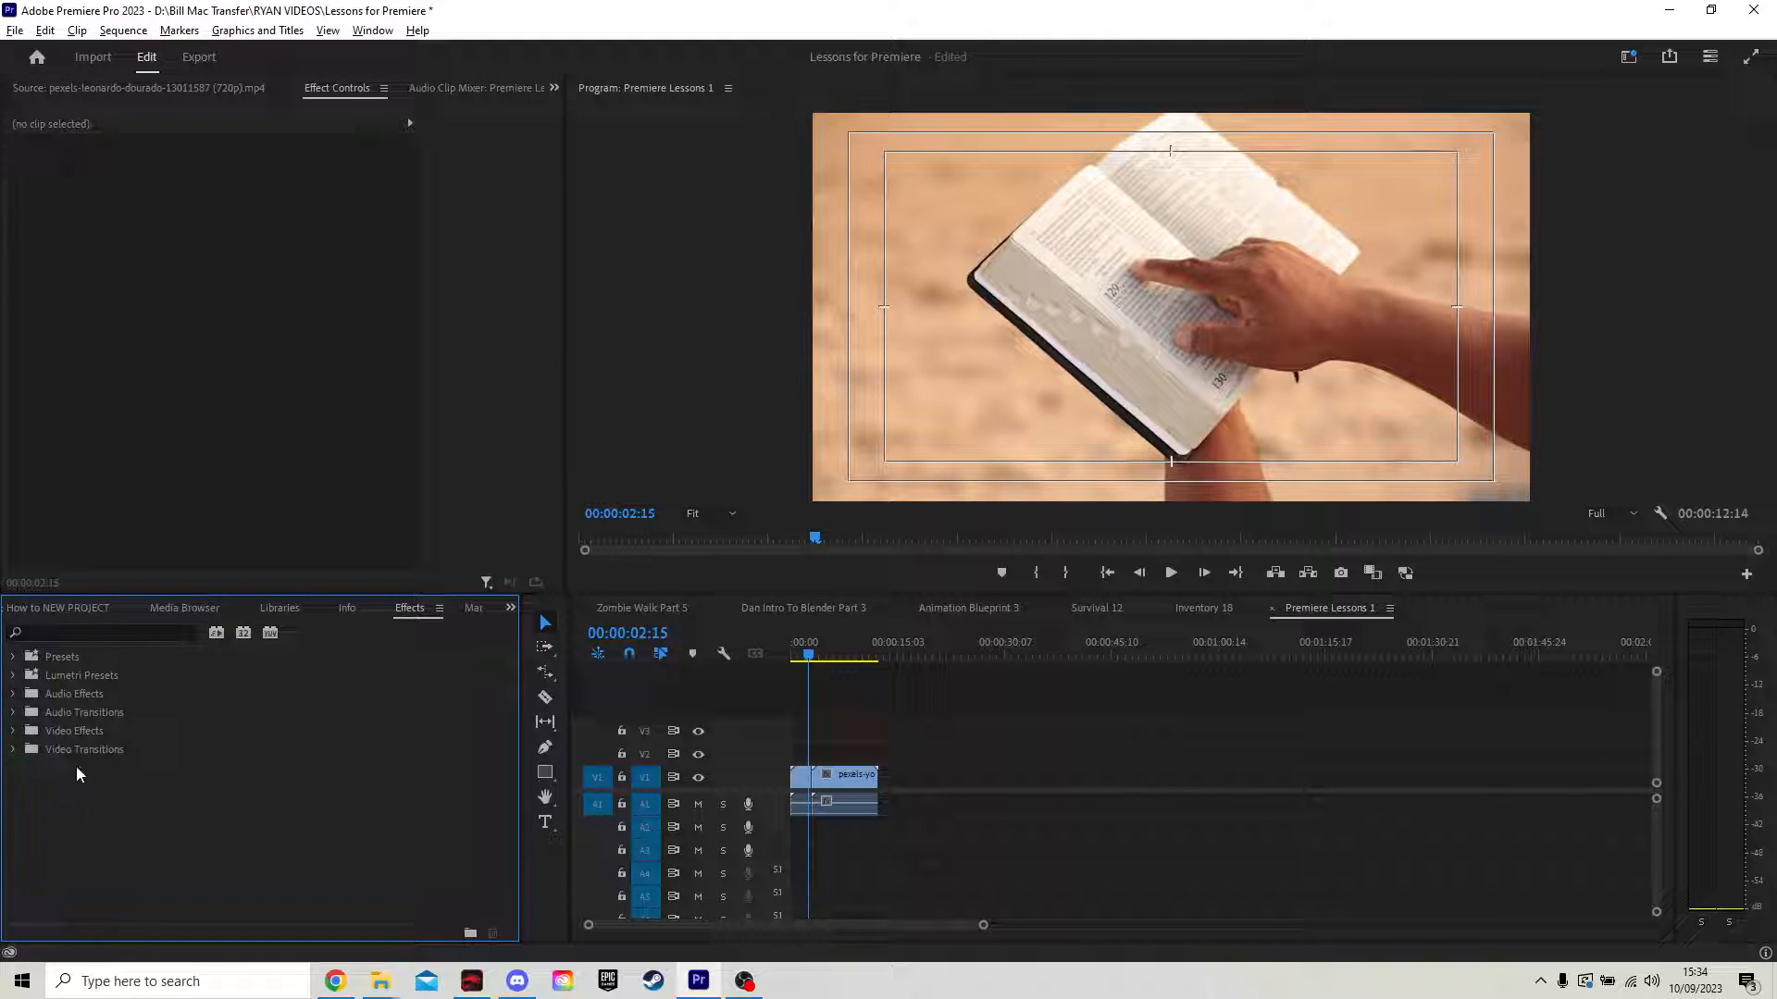
{"action": "left_click", "coordinate": [12, 749]}
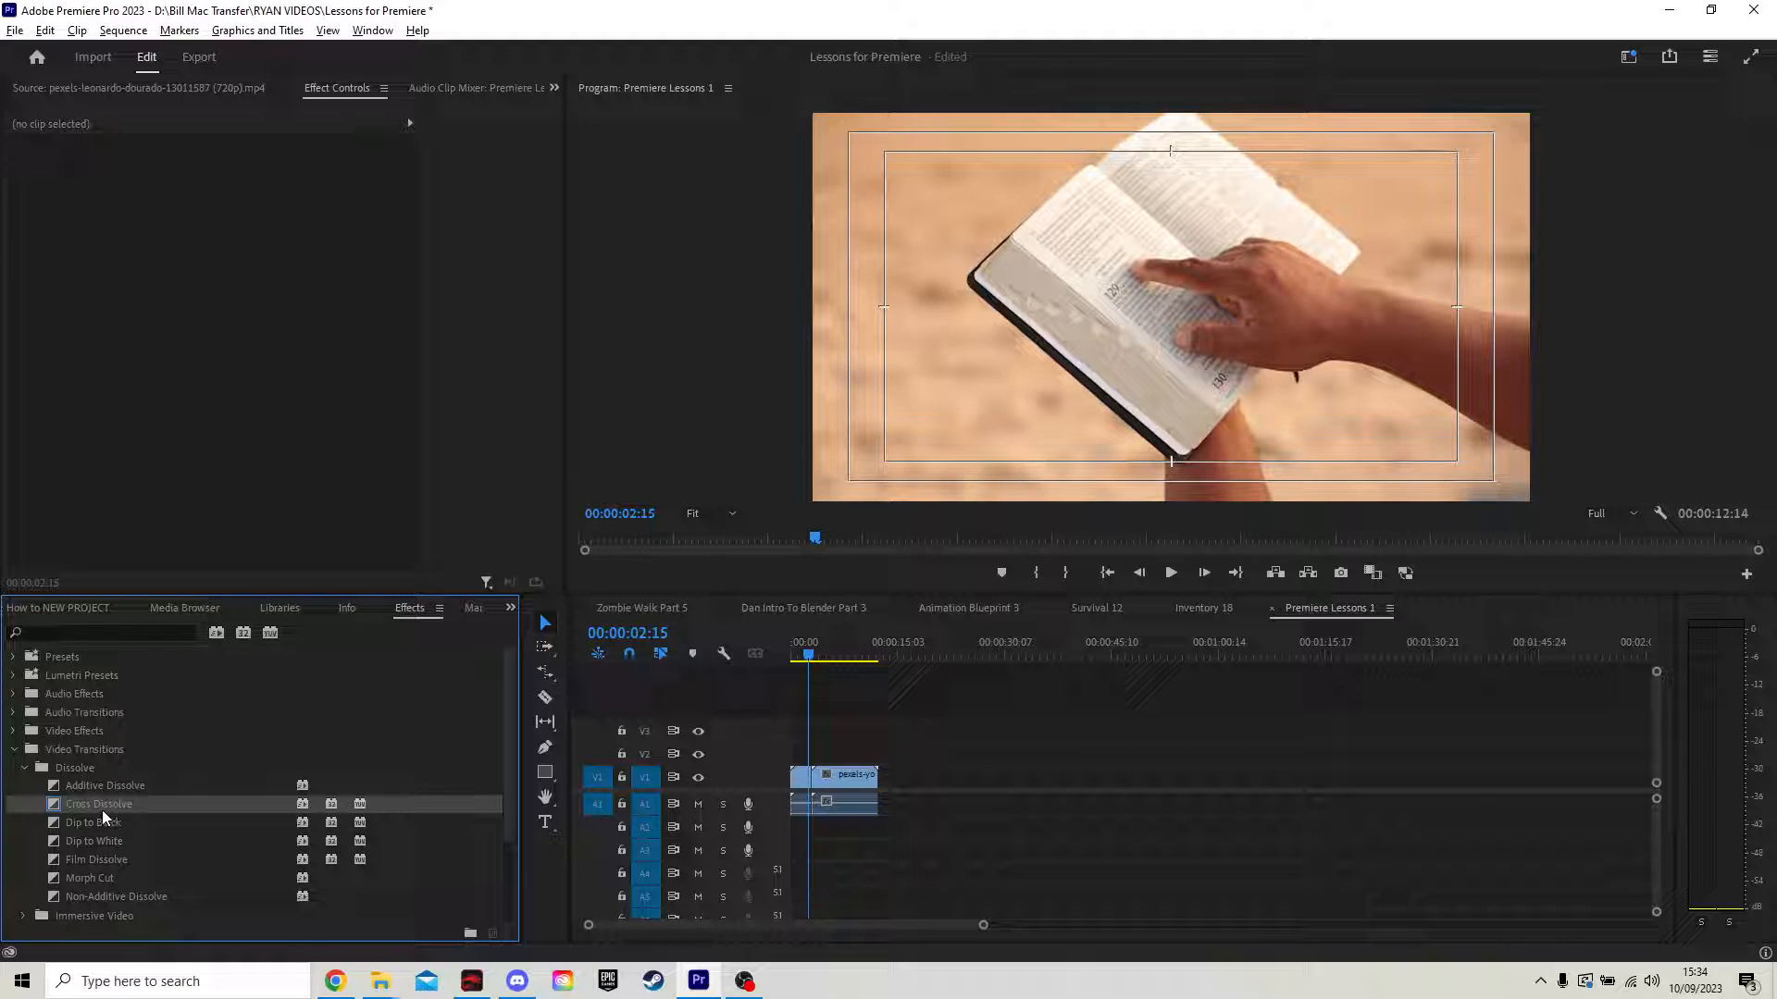
{"action": "left_click_drag", "start_coordinate": [98, 803], "coordinate": [151, 807]}
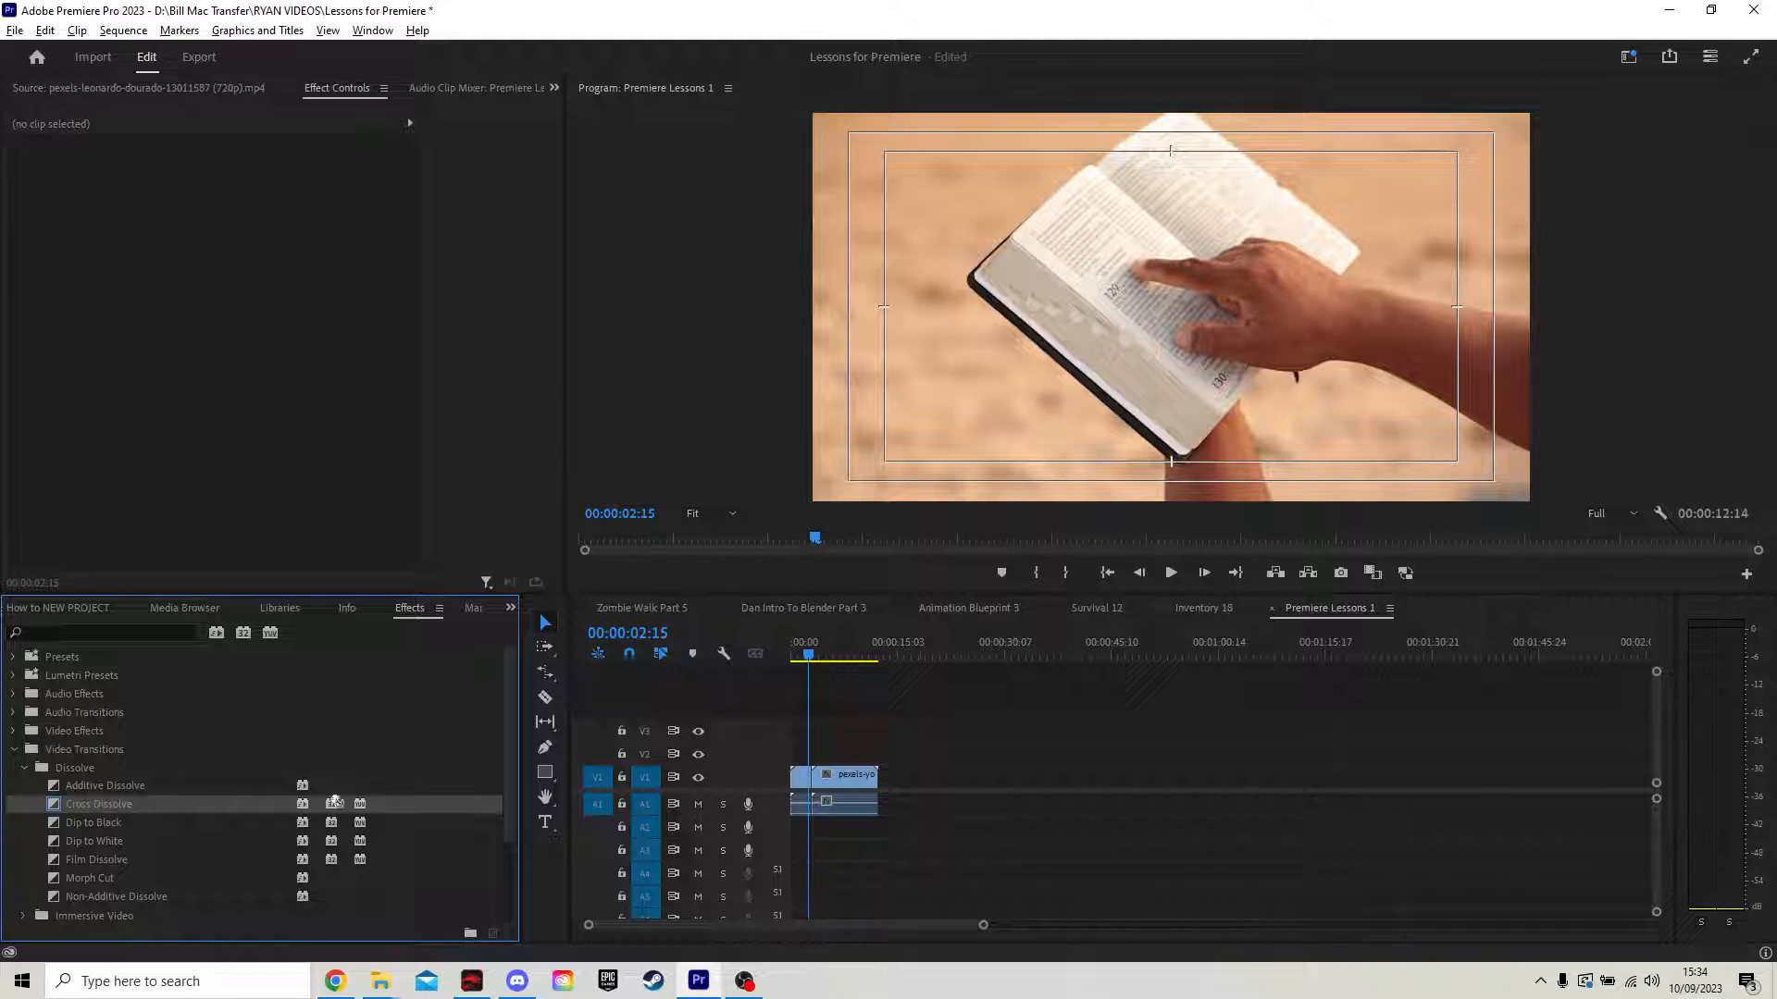
{"action": "left_click_drag", "start_coordinate": [334, 801], "coordinate": [816, 786]}
{"action": "left_click_drag", "start_coordinate": [984, 925], "coordinate": [862, 927]}
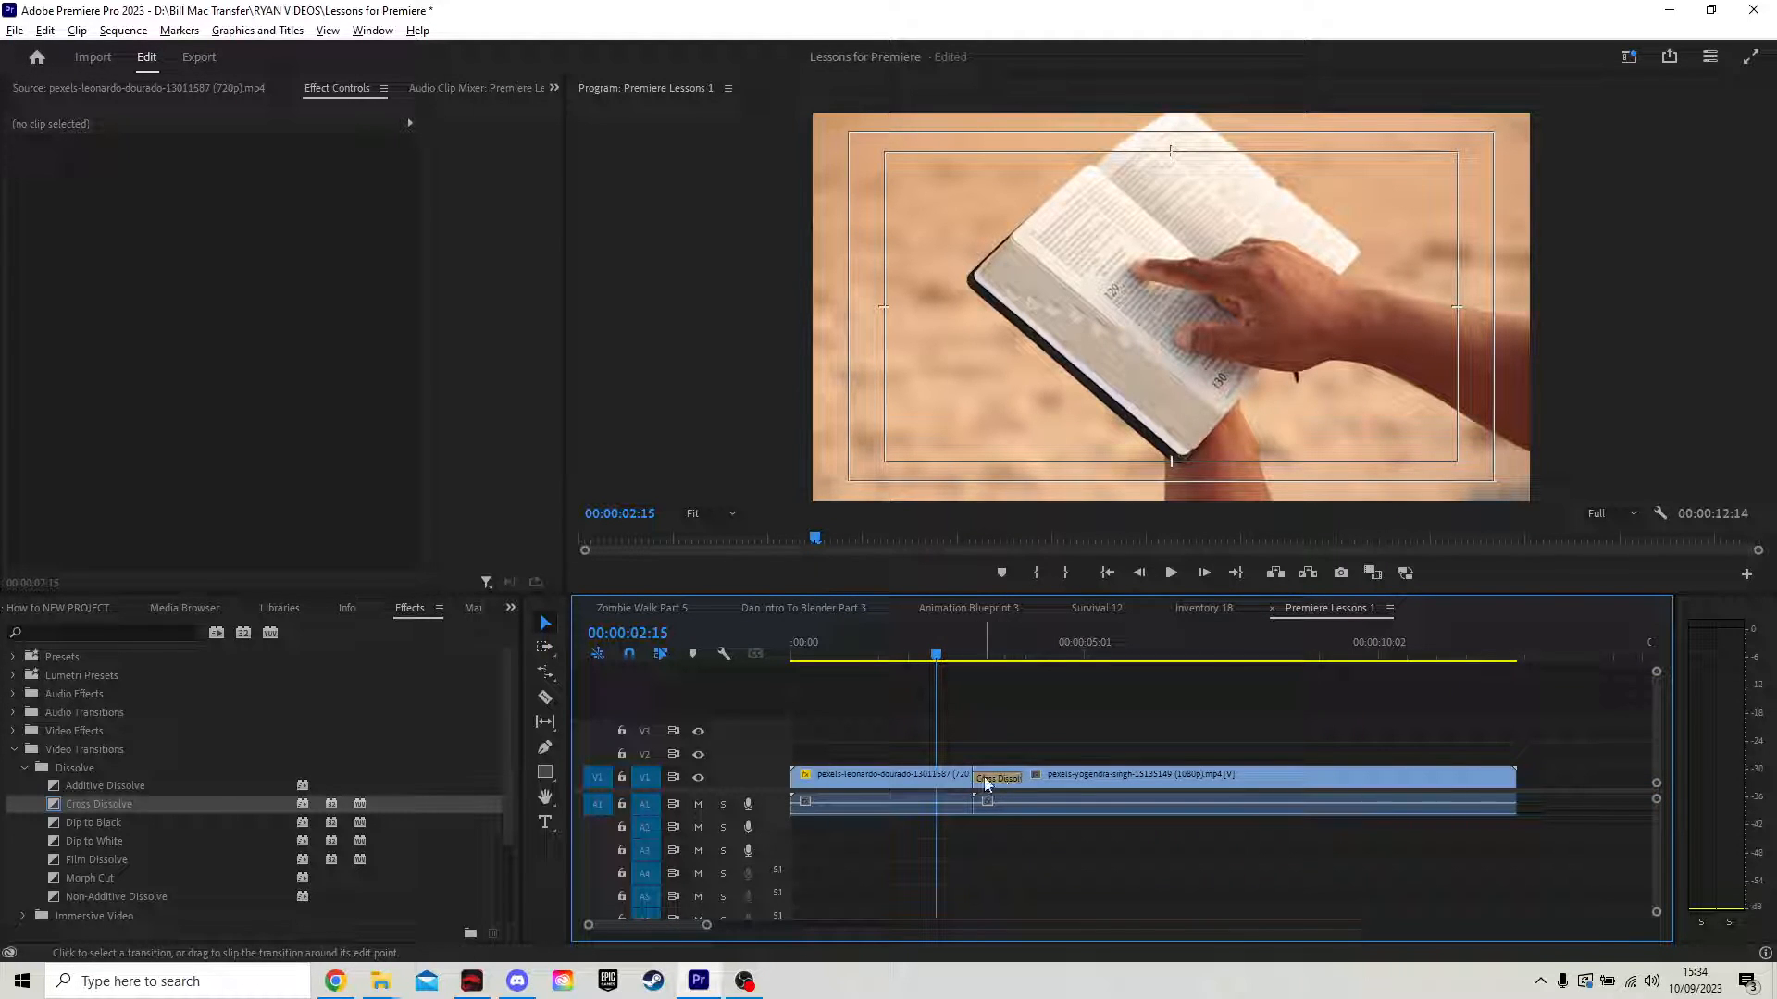
Step: Select the Cross Dissolve and play the sequence across it twice from just before the cut
{"action": "left_click", "coordinate": [996, 779]}
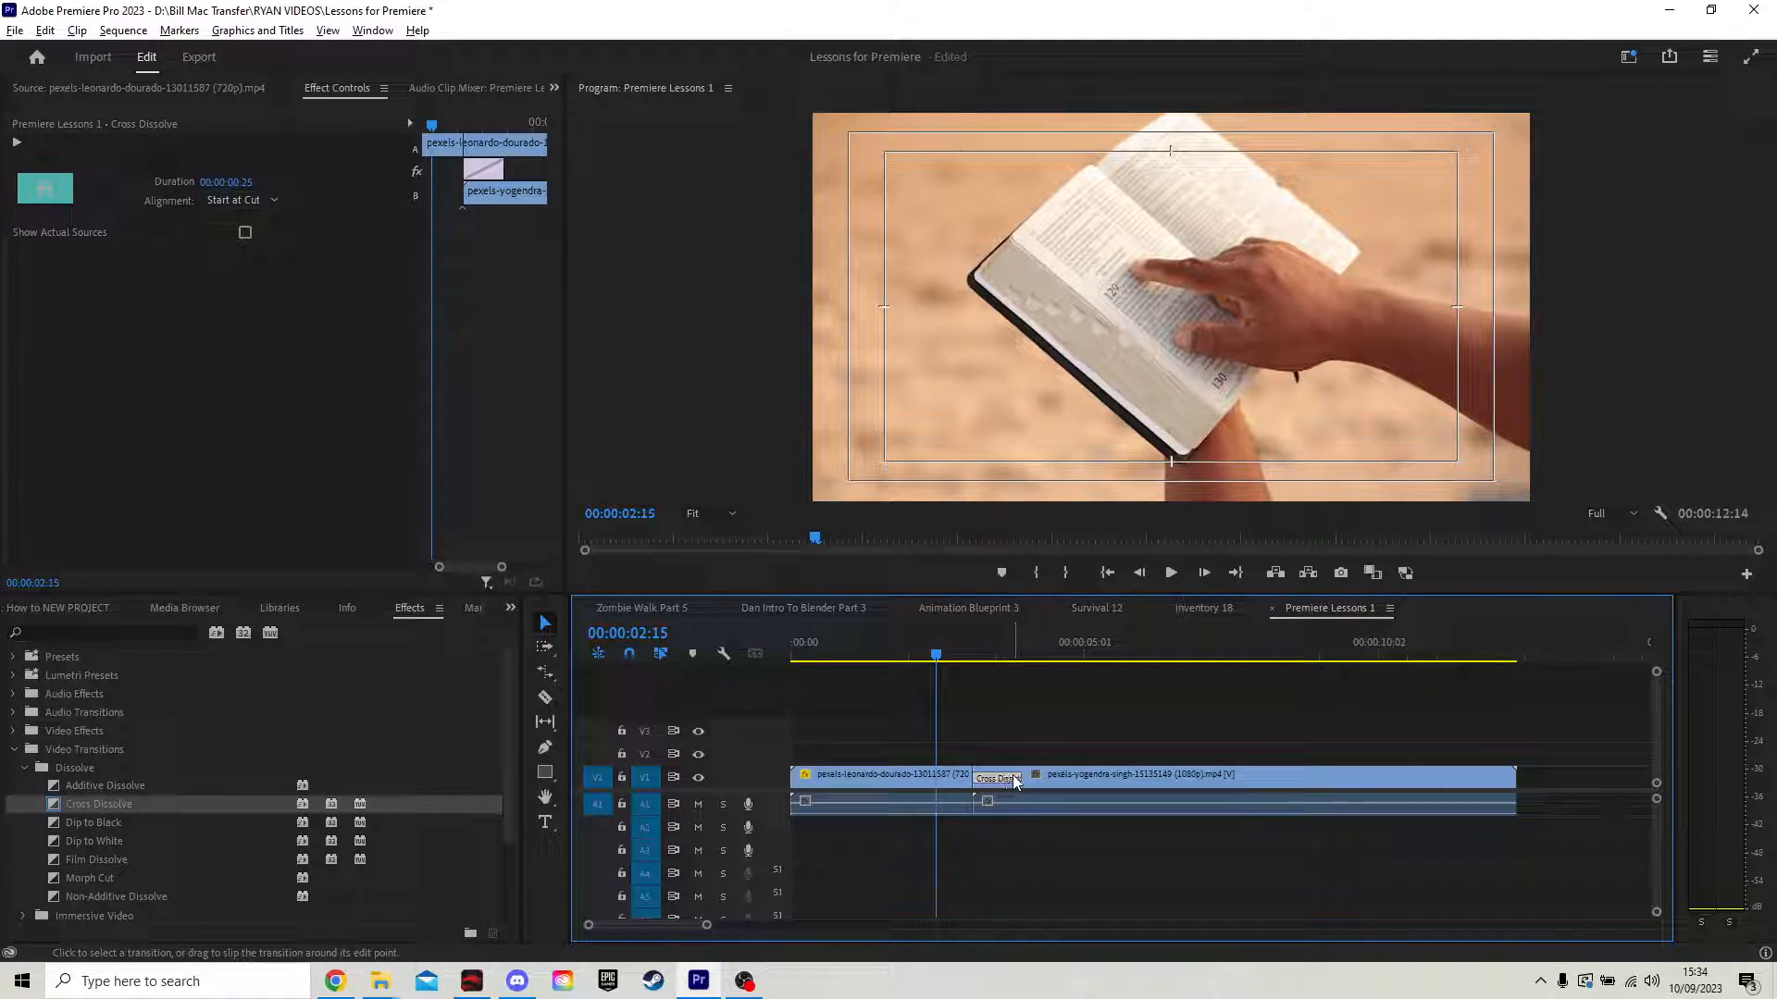
{"action": "key", "text": "space"}
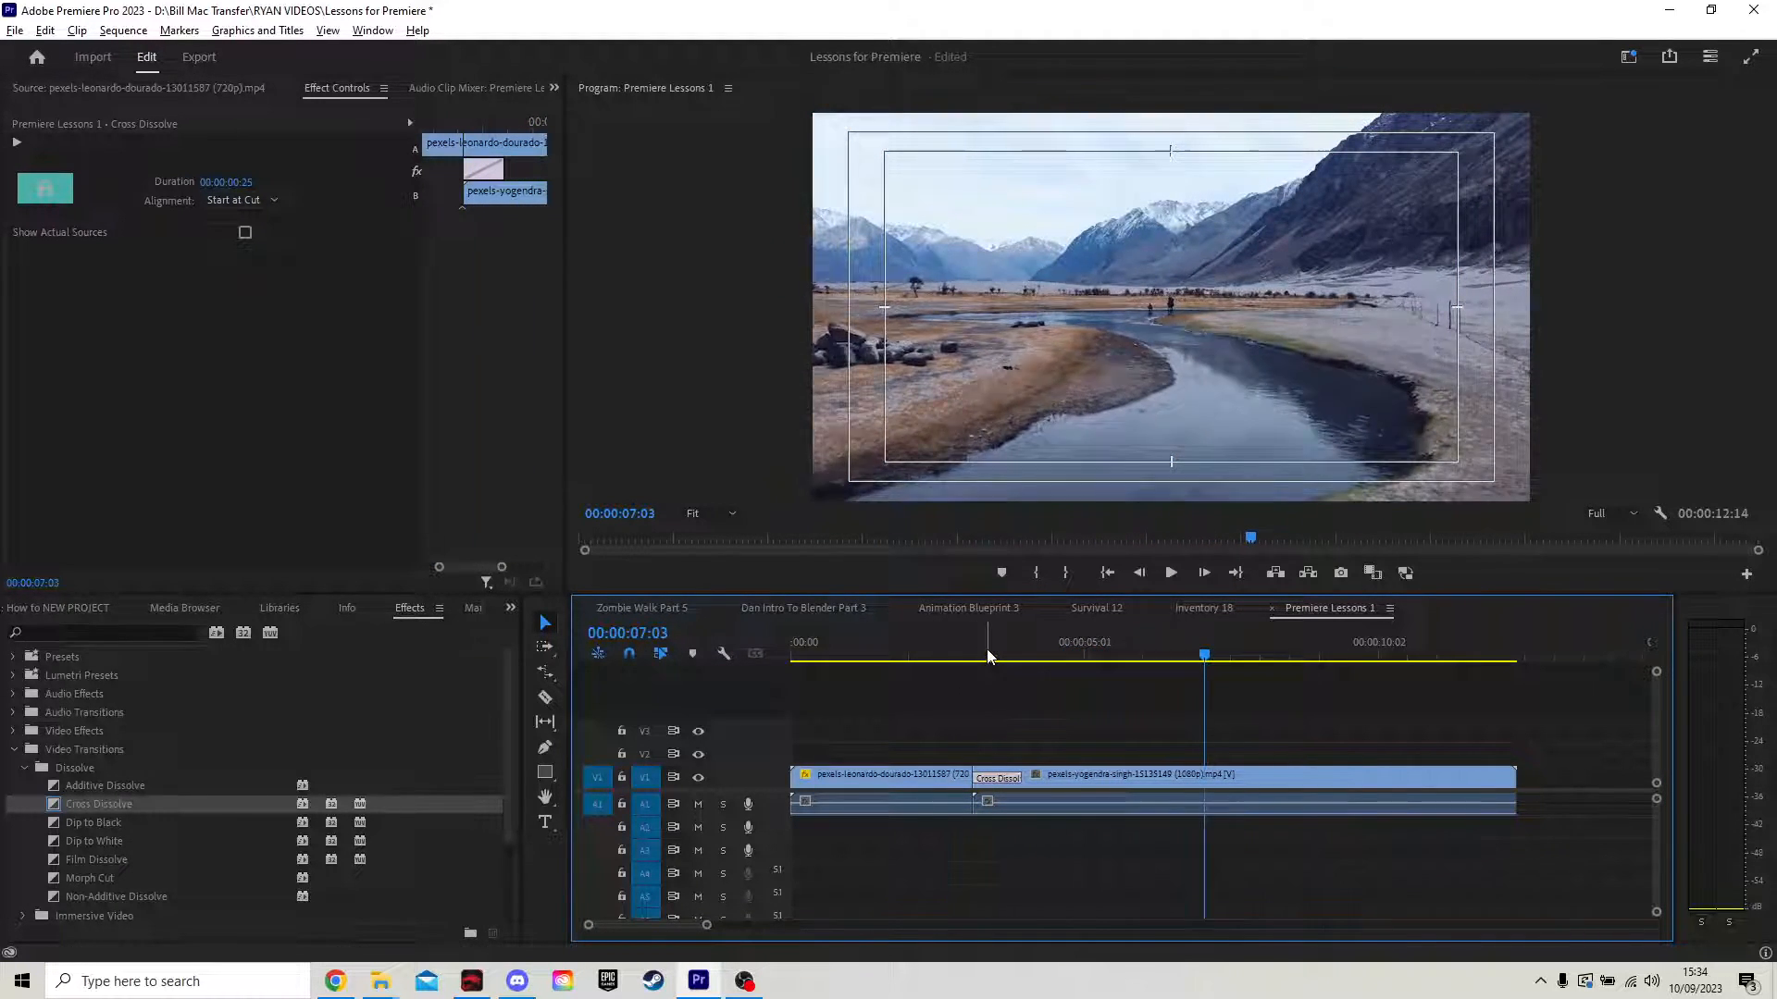
{"action": "left_click", "coordinate": [928, 648]}
{"action": "key", "text": "space"}
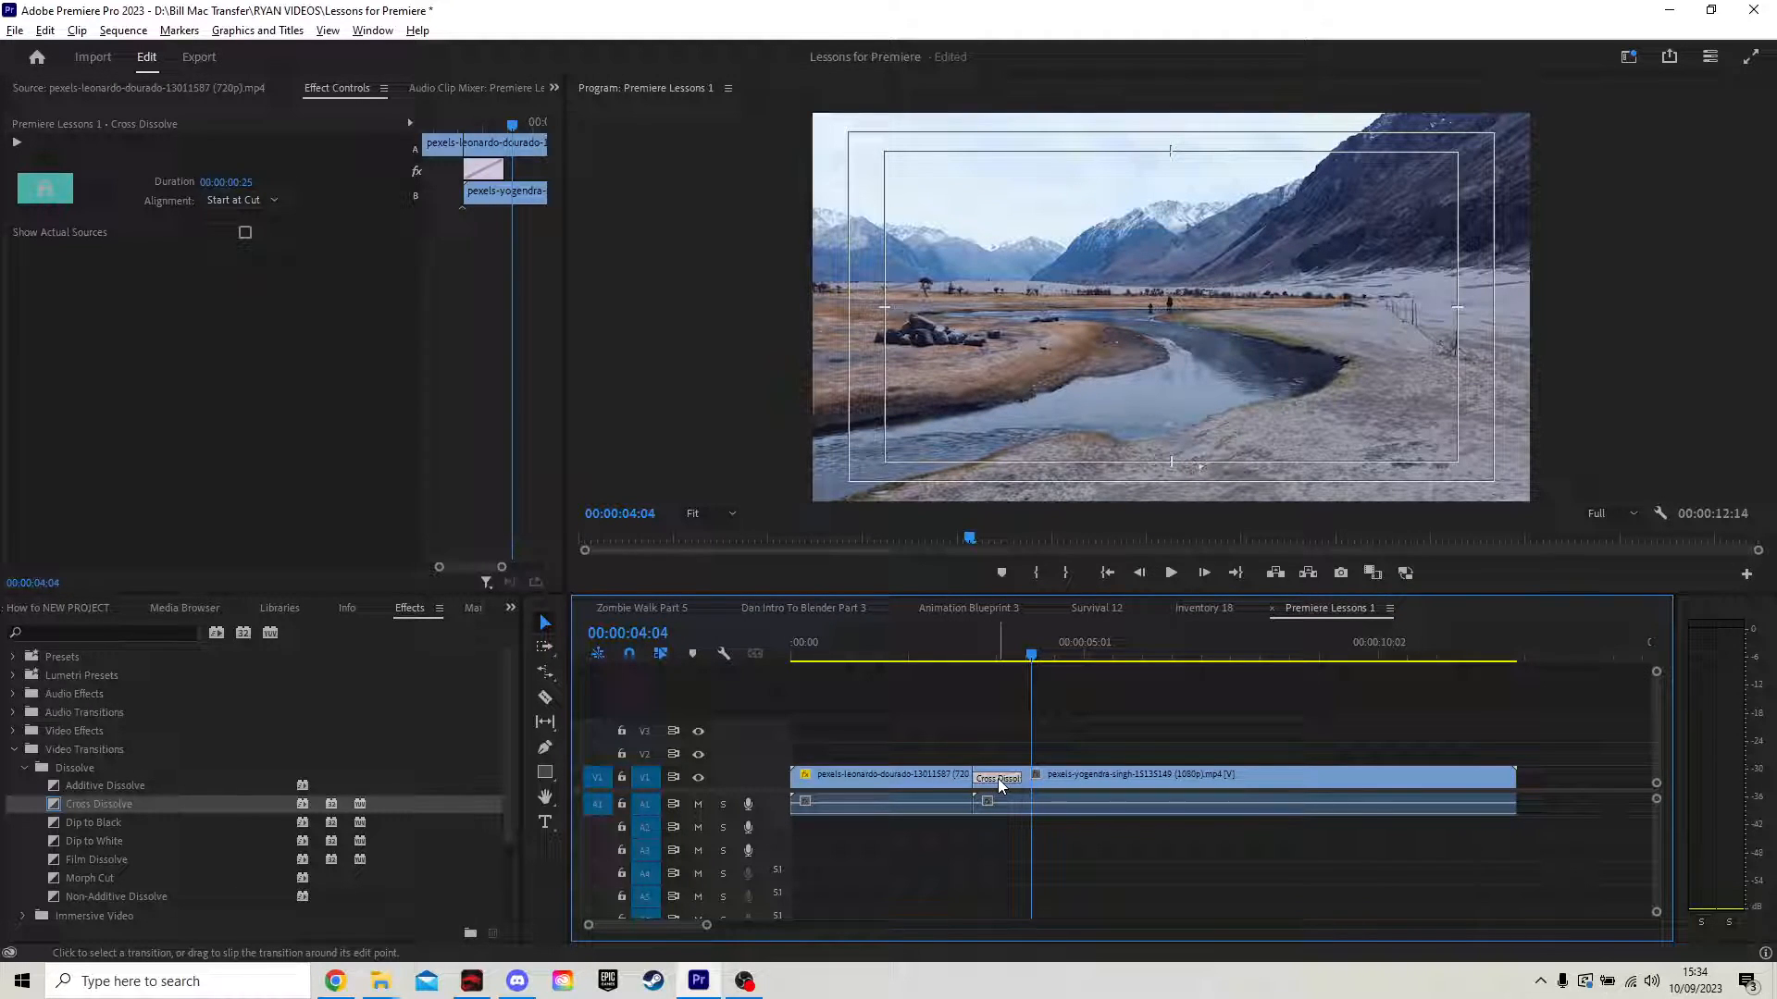
Step: Replace the Cross Dissolve with a fresh one at the same cut and extend its duration to 00:00:01:25 with a custom start
{"action": "key", "text": "Delete"}
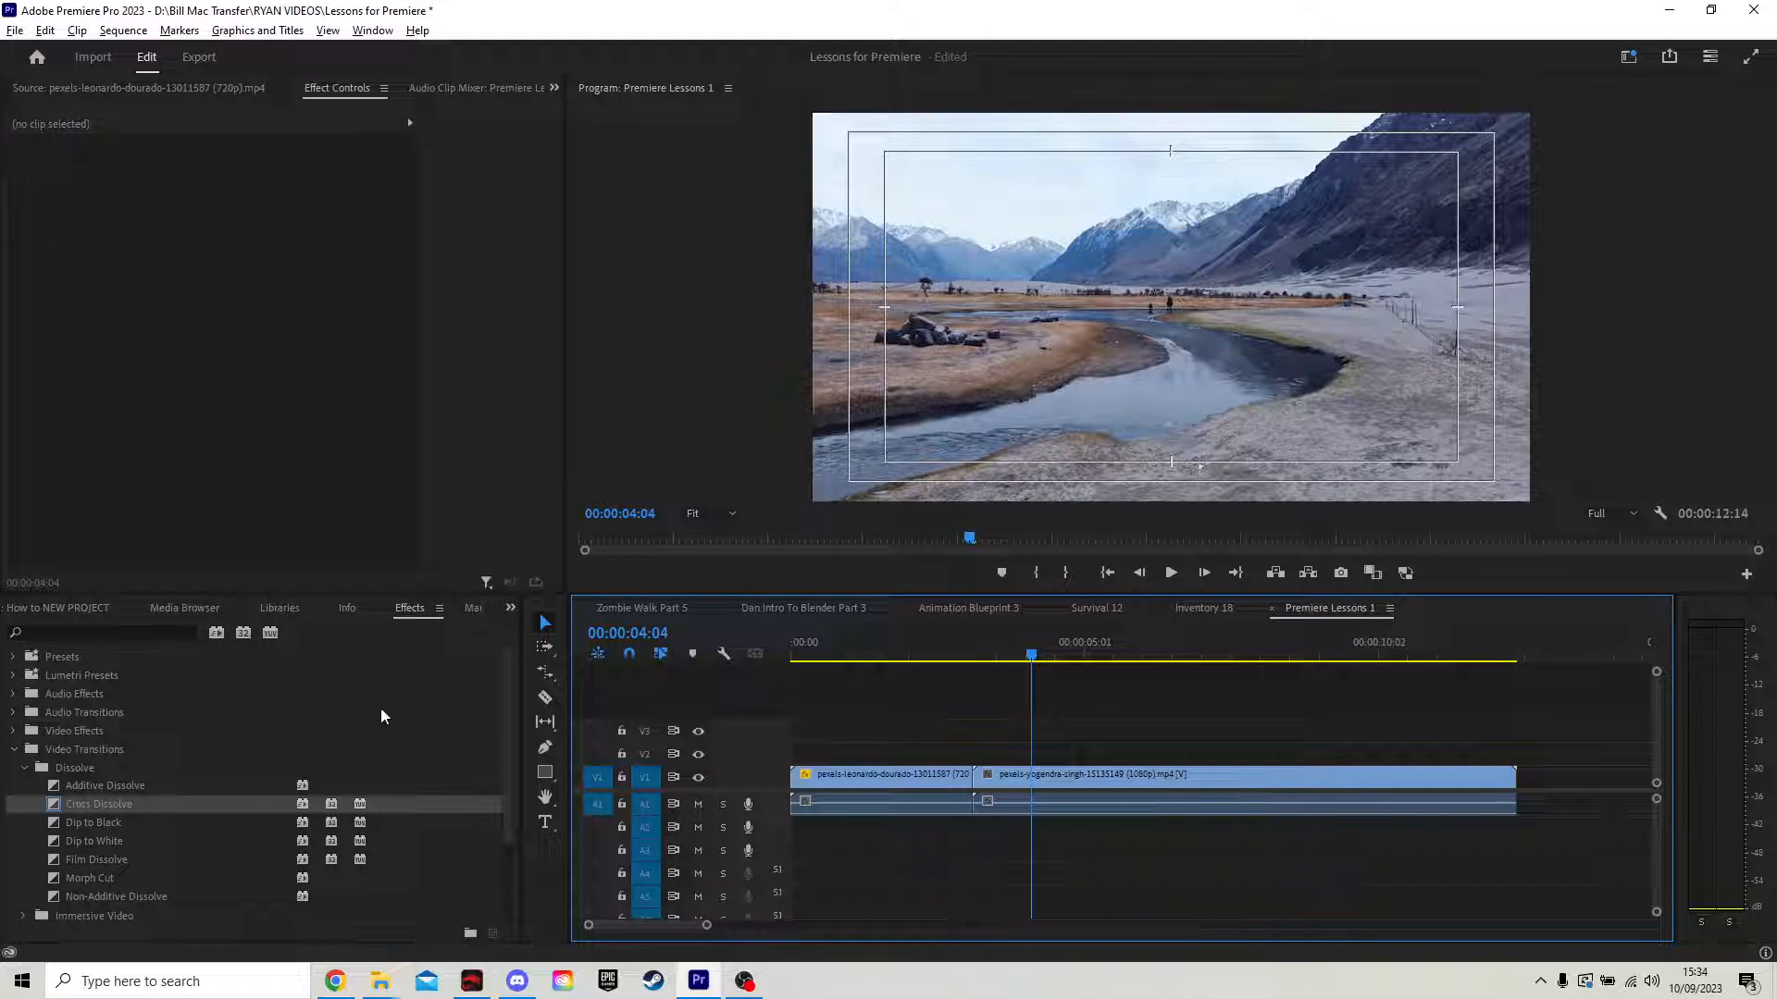
{"action": "left_click_drag", "start_coordinate": [98, 805], "coordinate": [973, 782]}
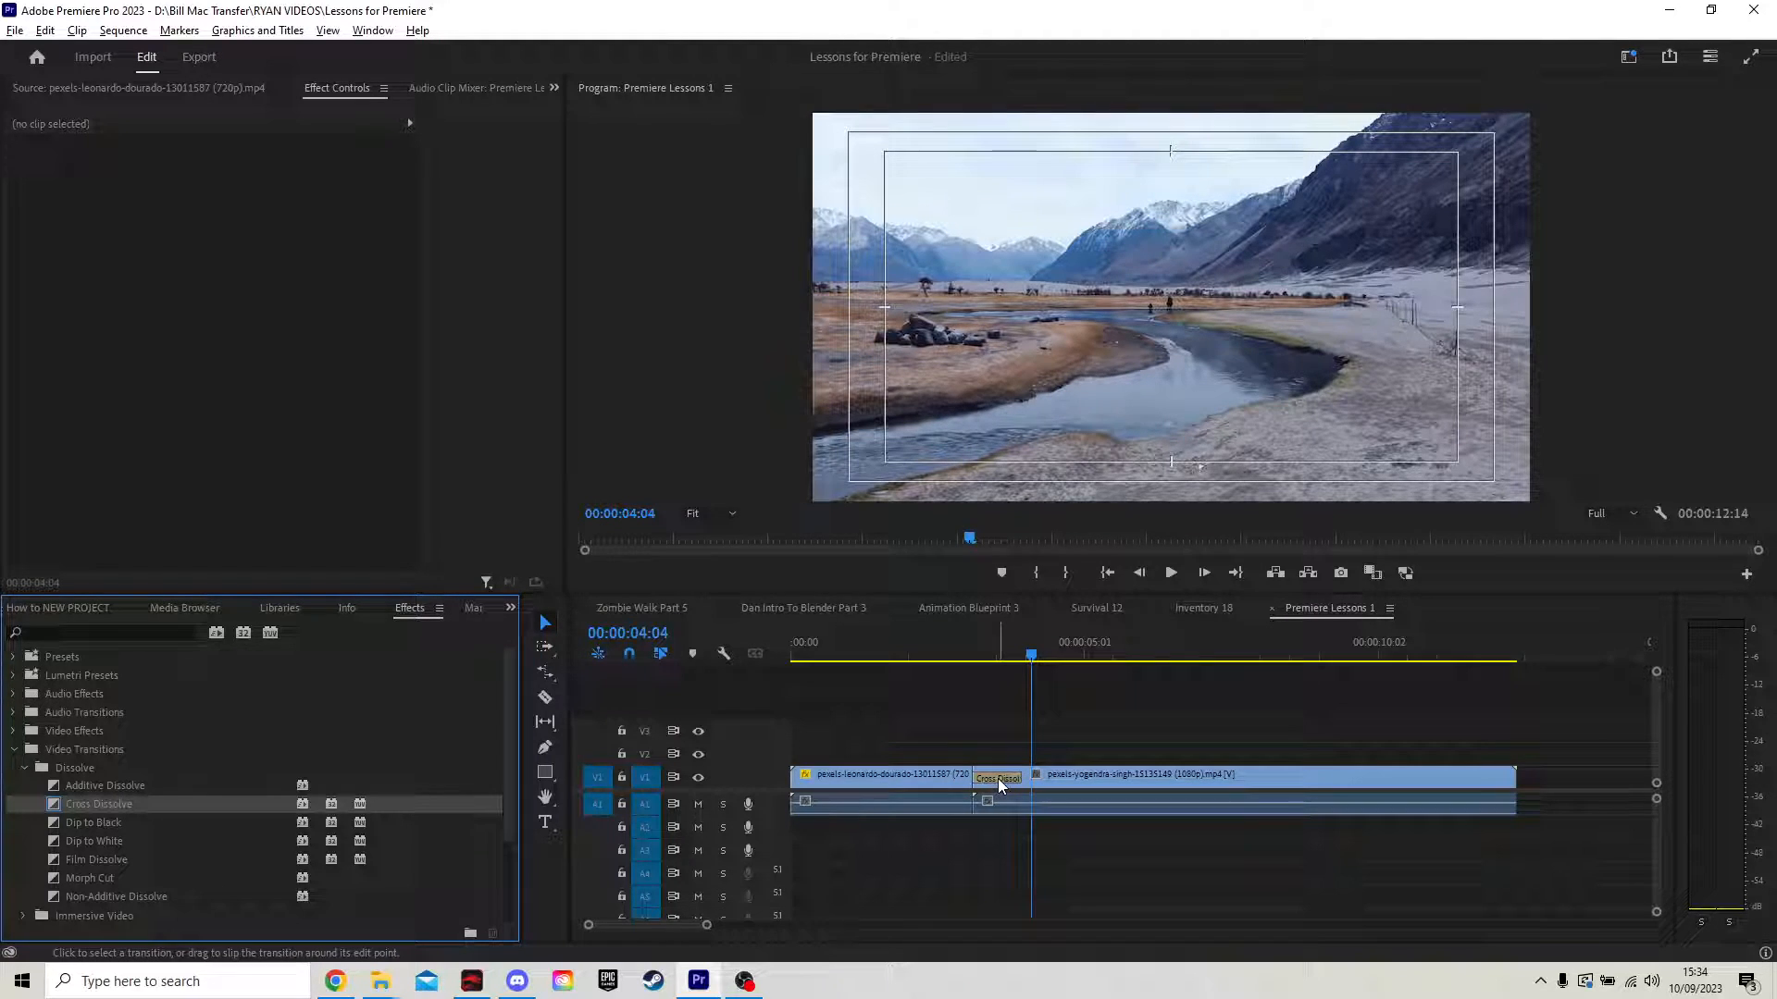
{"action": "left_click", "coordinate": [997, 779]}
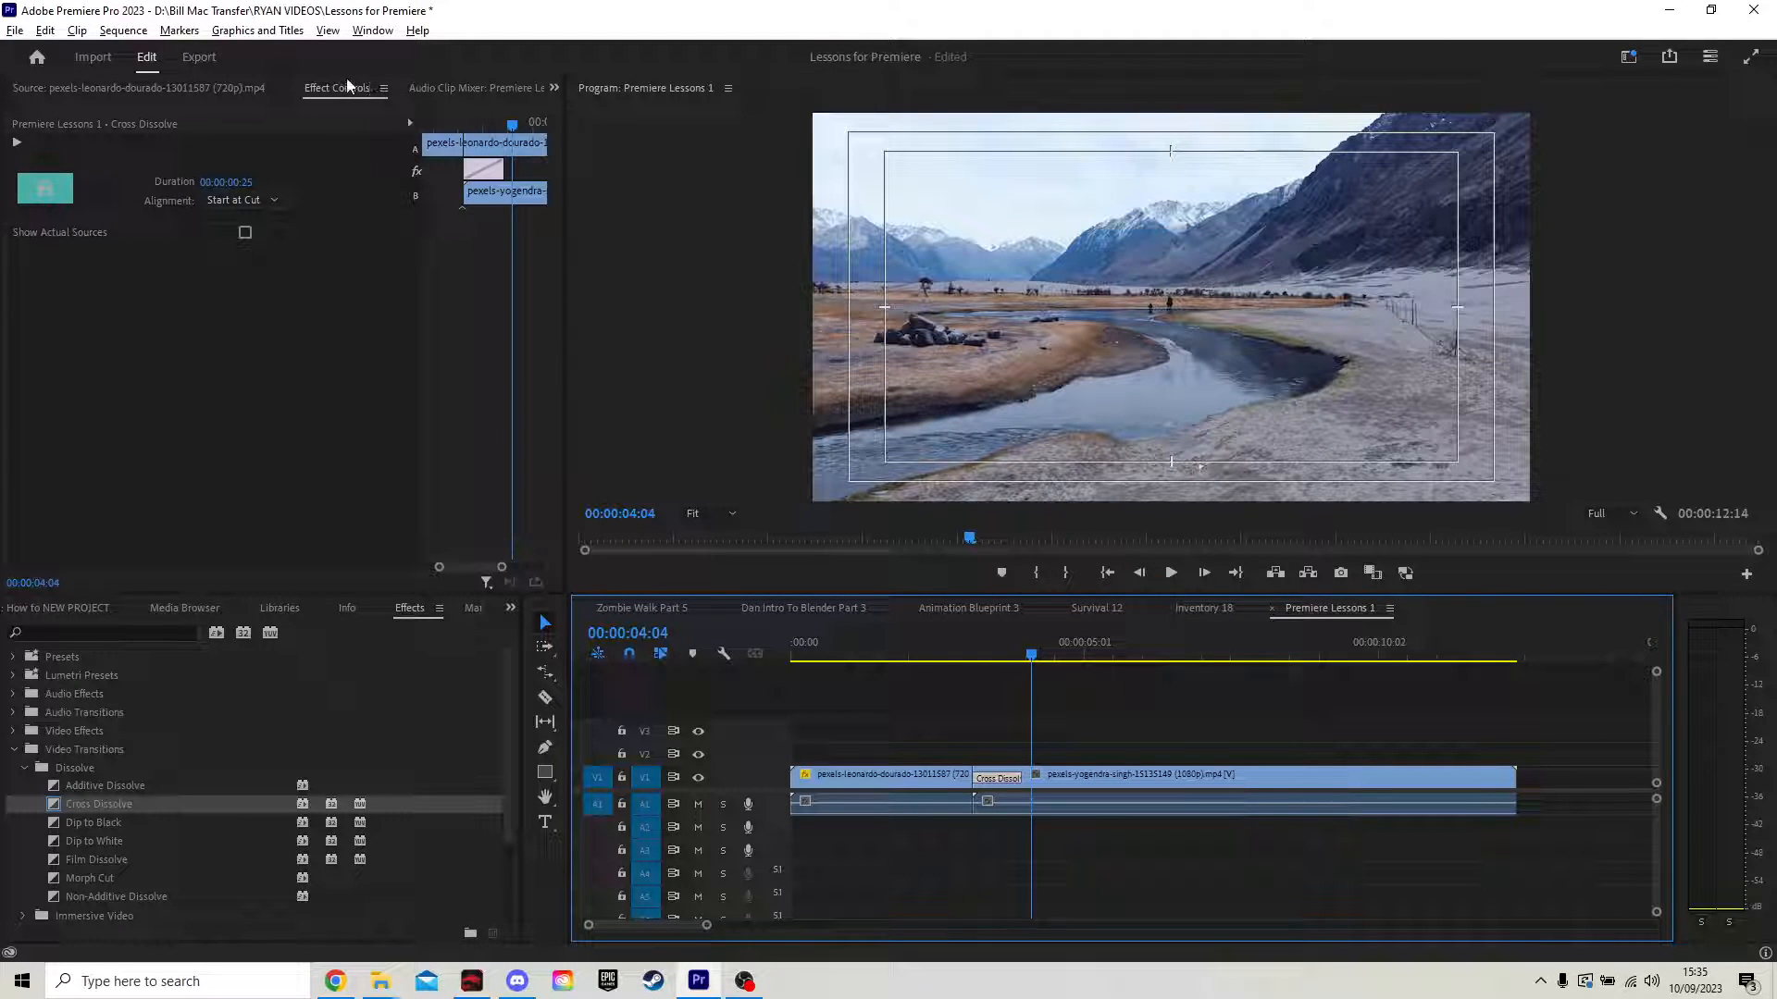
{"action": "left_click_drag", "start_coordinate": [481, 169], "coordinate": [398, 175]}
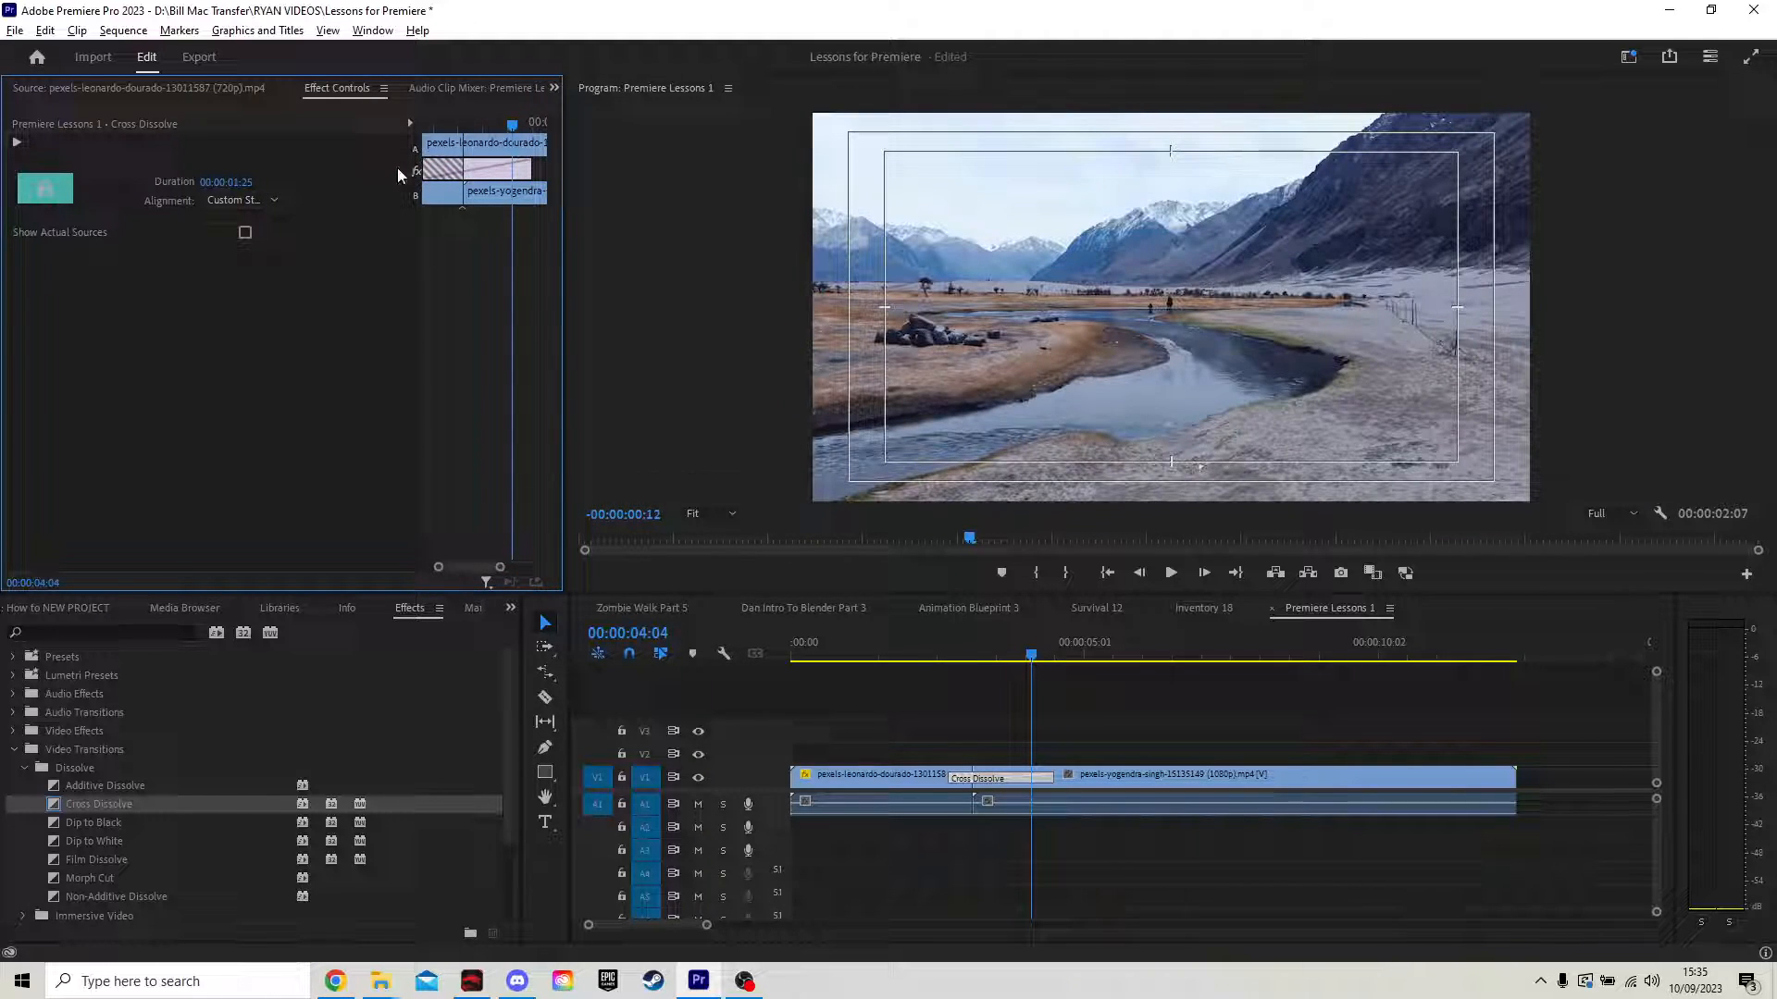
Step: Play the sequence from near its start across the extended Cross Dissolve
{"action": "left_click_drag", "start_coordinate": [962, 652], "coordinate": [805, 647]}
{"action": "key", "text": "space"}
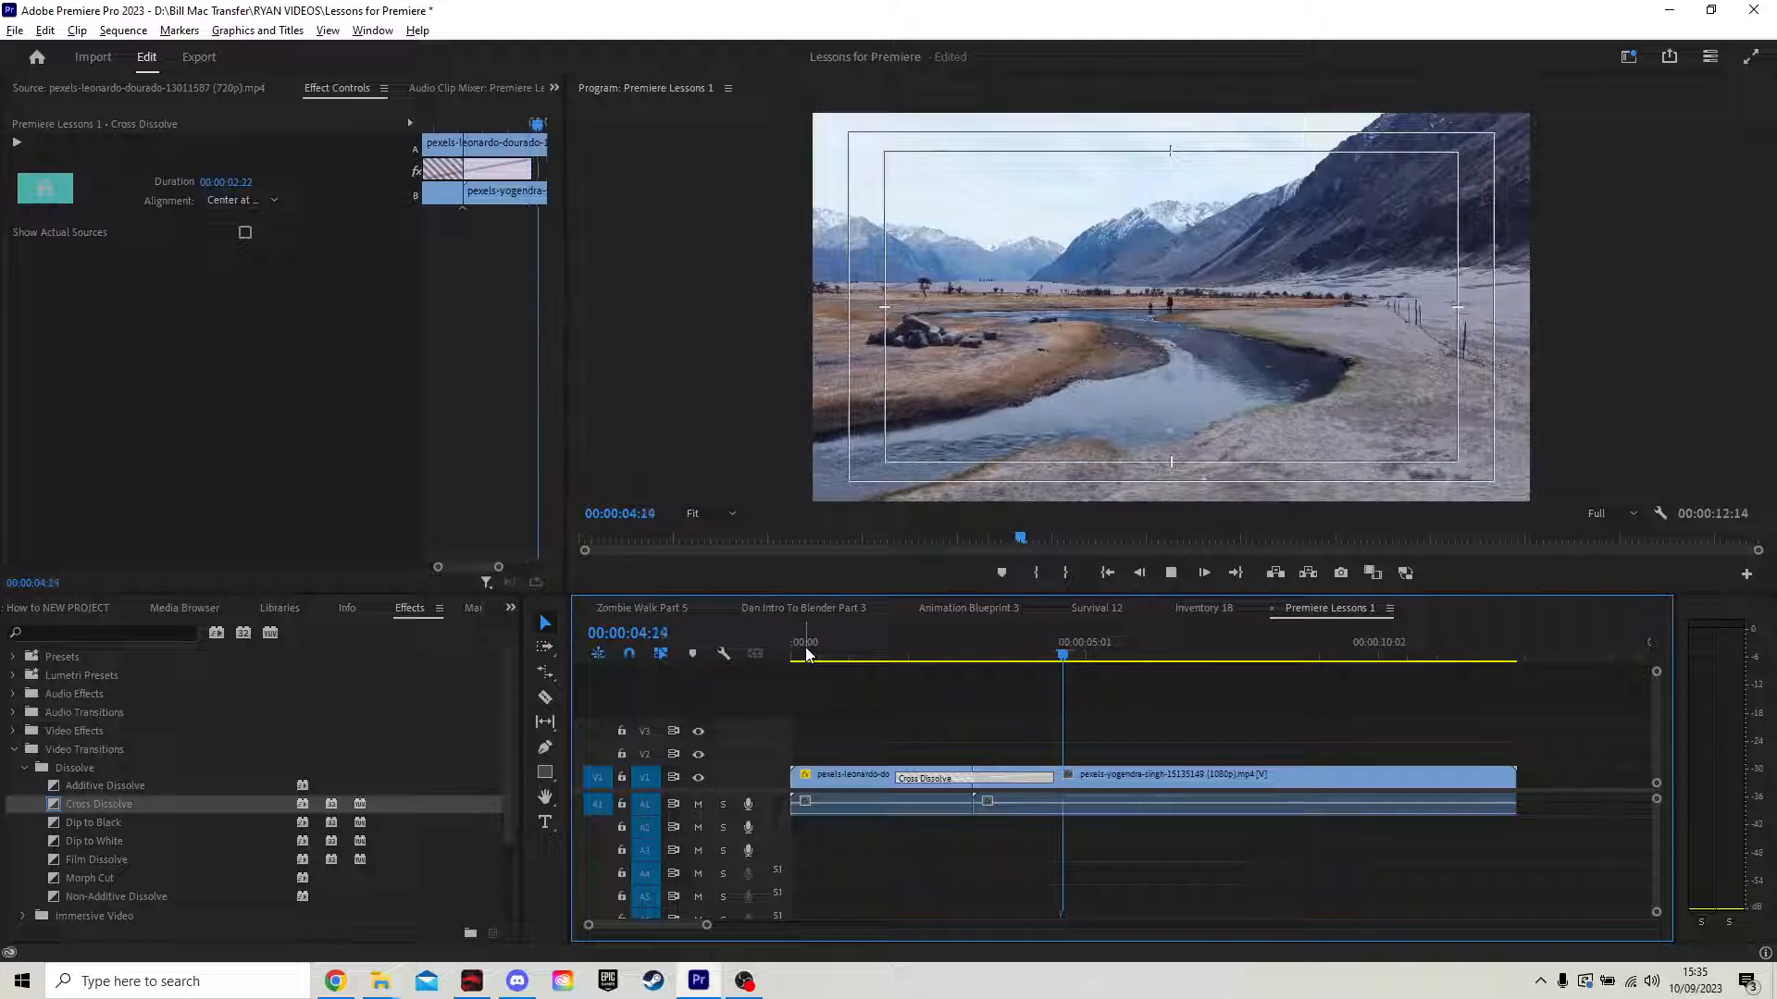
{"action": "key", "text": "space"}
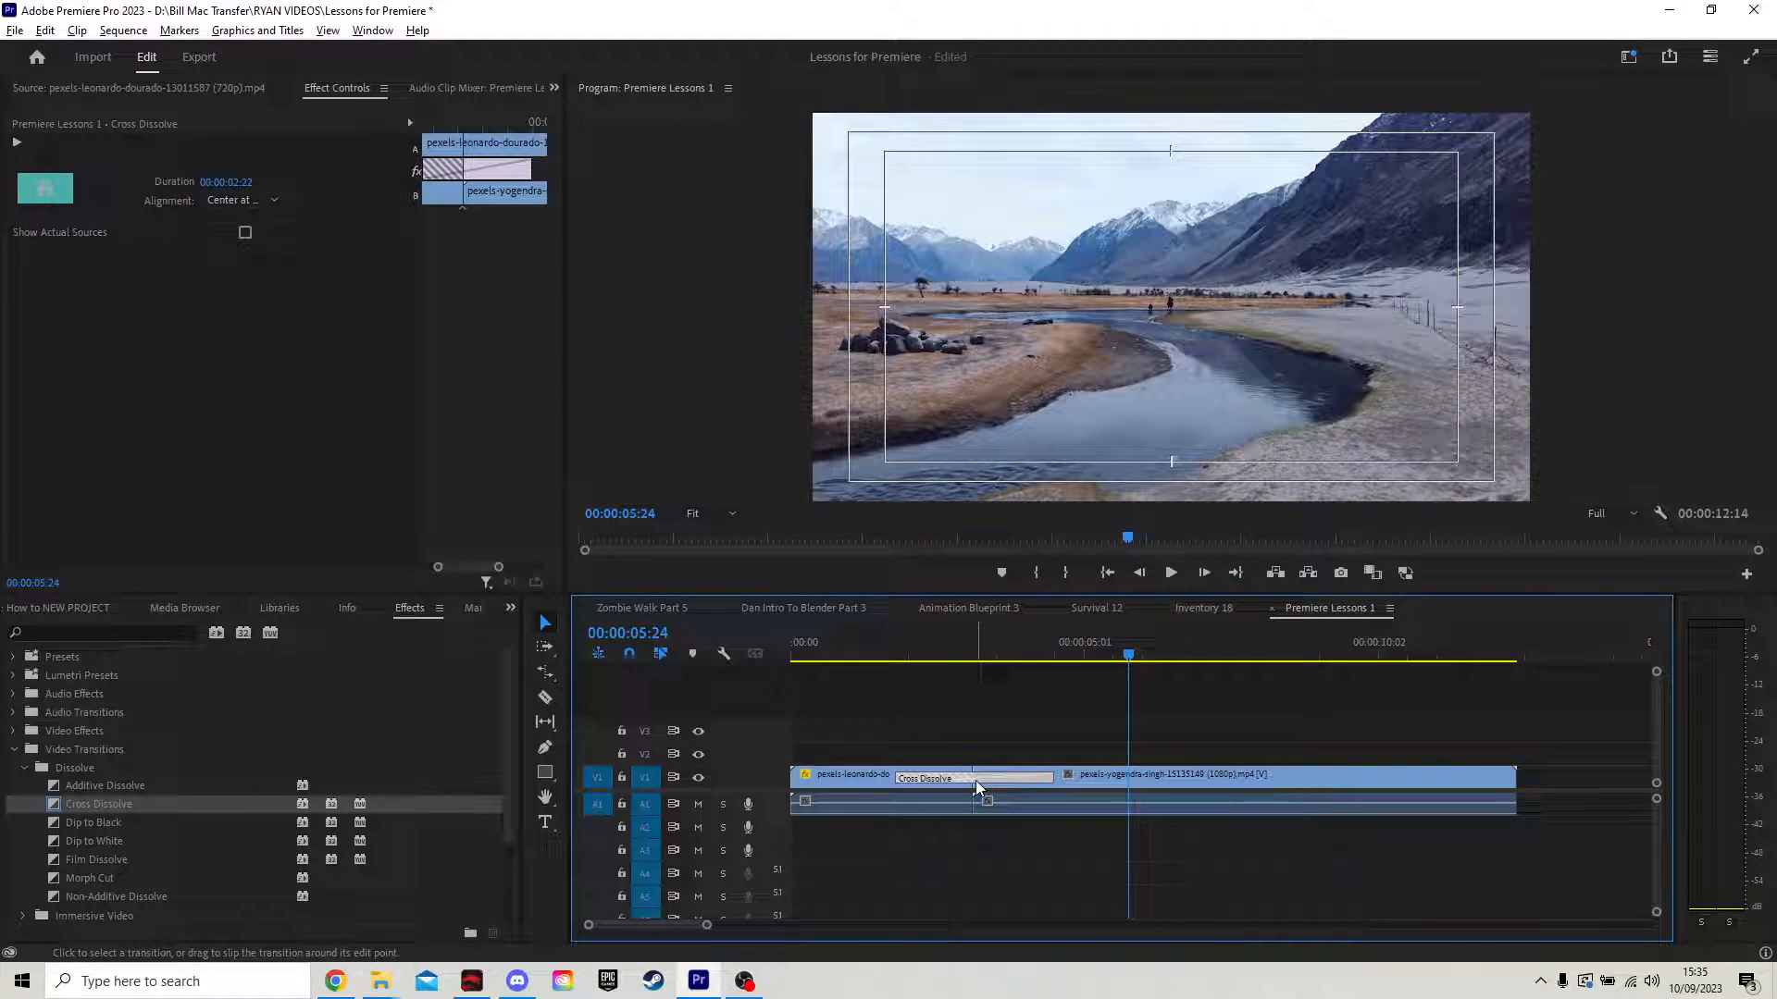
Step: Replace the Cross Dissolve at the cut between the book and river clips with Dip to Black, and select it
{"action": "key", "text": "Delete"}
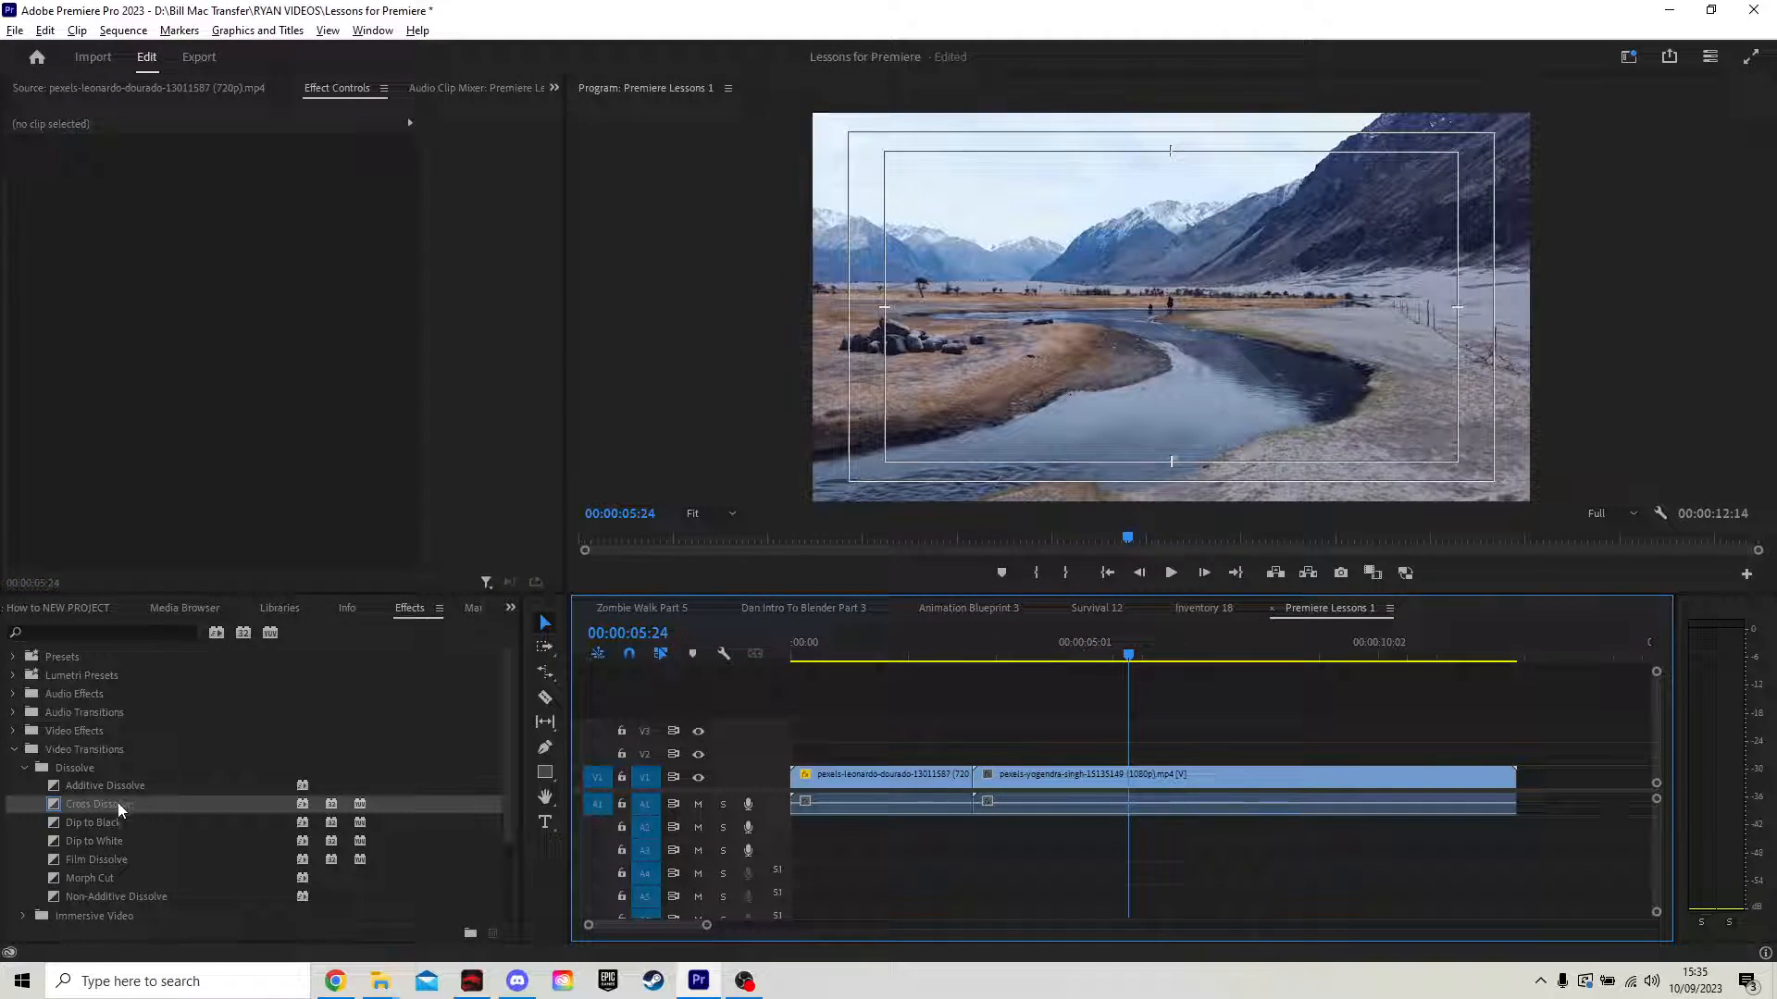
{"action": "left_click_drag", "start_coordinate": [95, 821], "coordinate": [999, 796]}
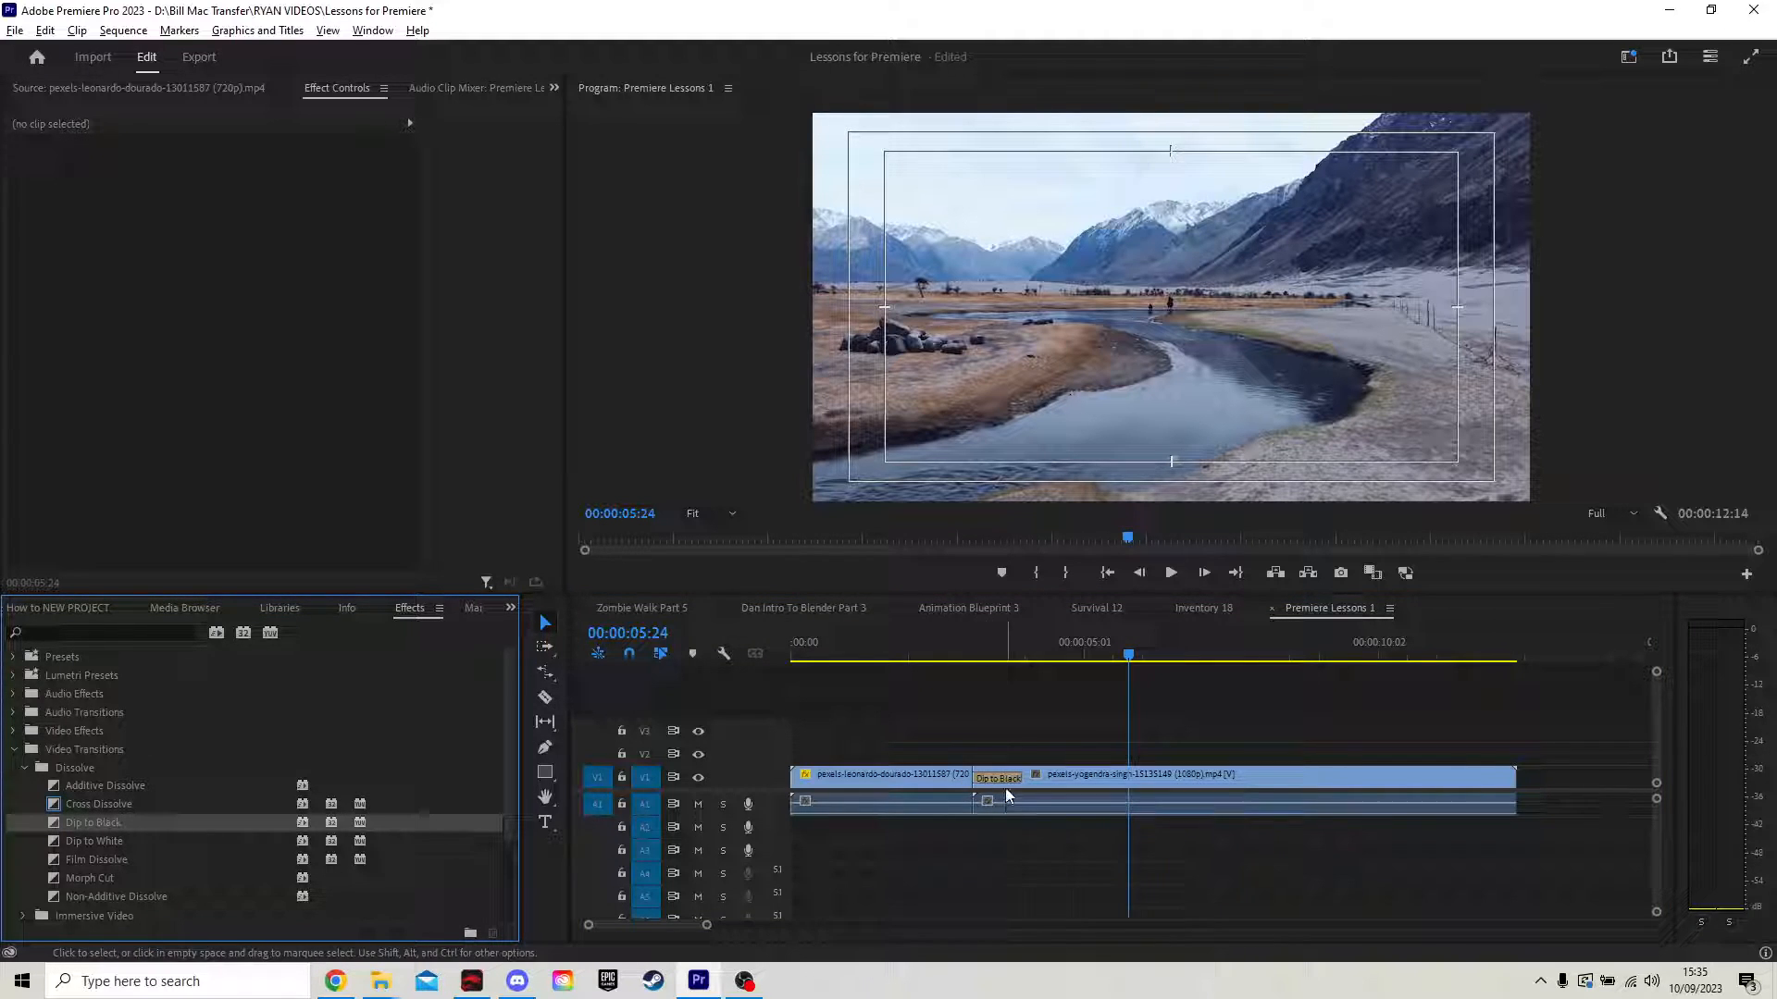
{"action": "left_click", "coordinate": [1004, 782]}
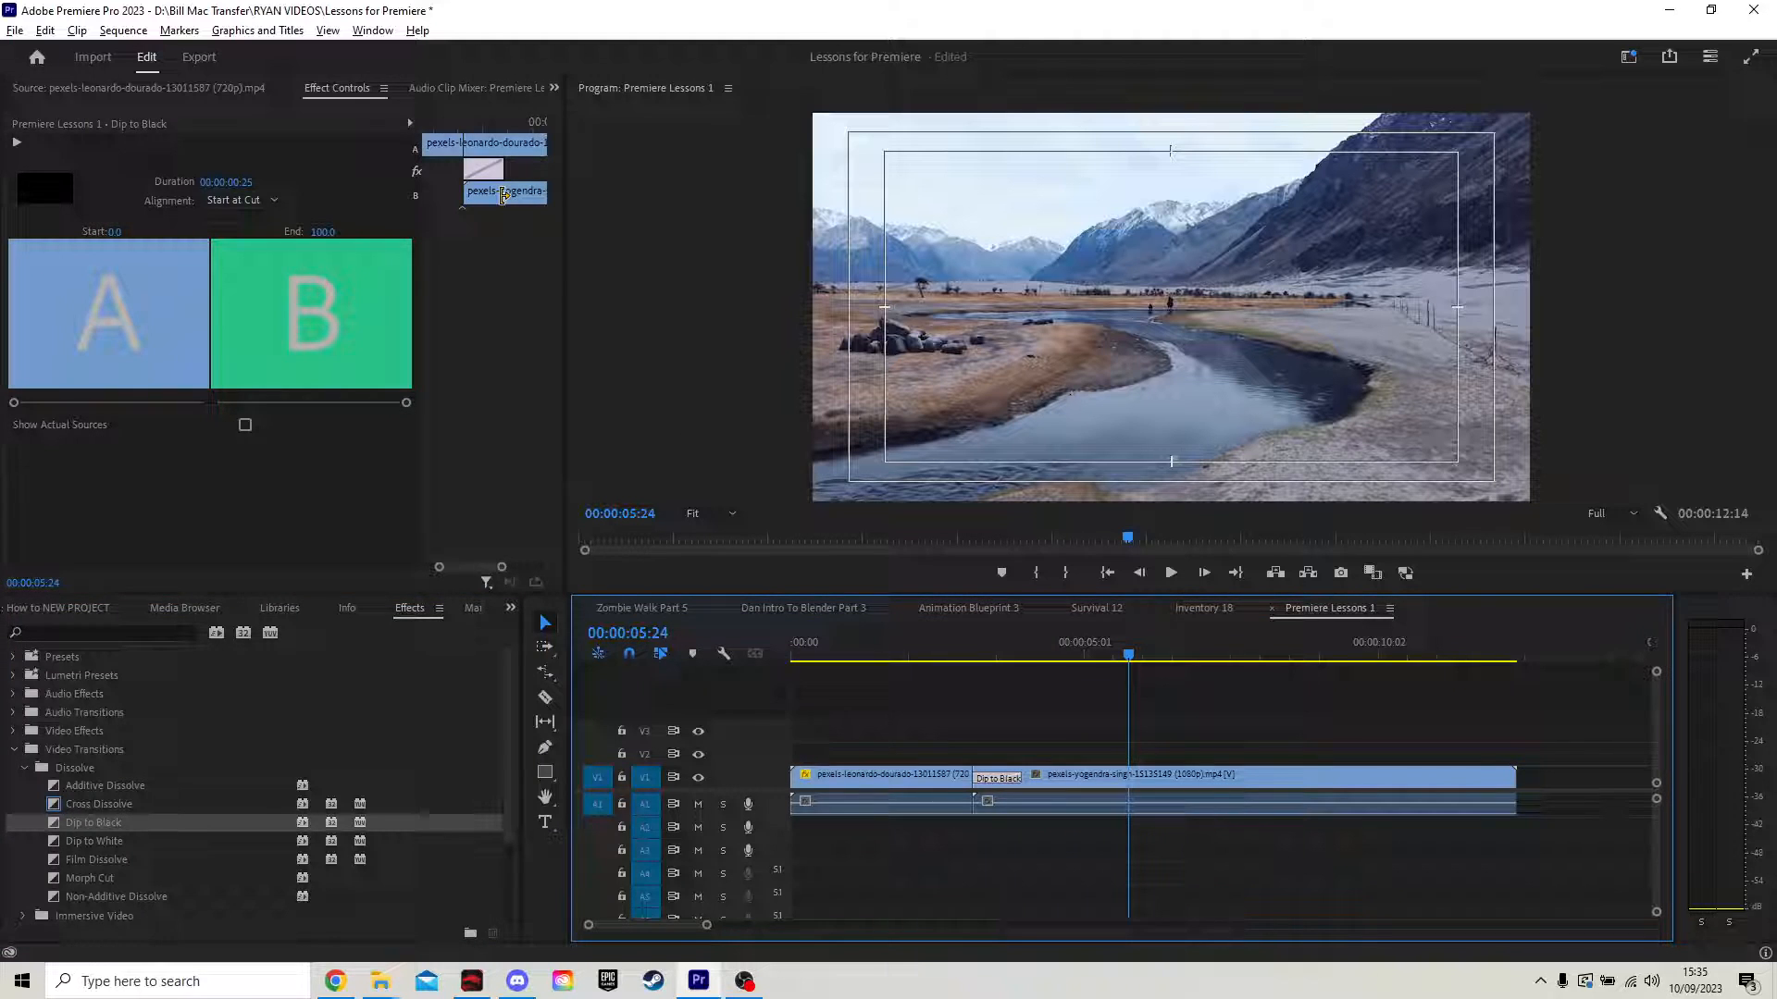
Step: Play the sequence across the Dip to Black from just before the cut
{"action": "left_click", "coordinate": [916, 648]}
{"action": "key", "text": "space"}
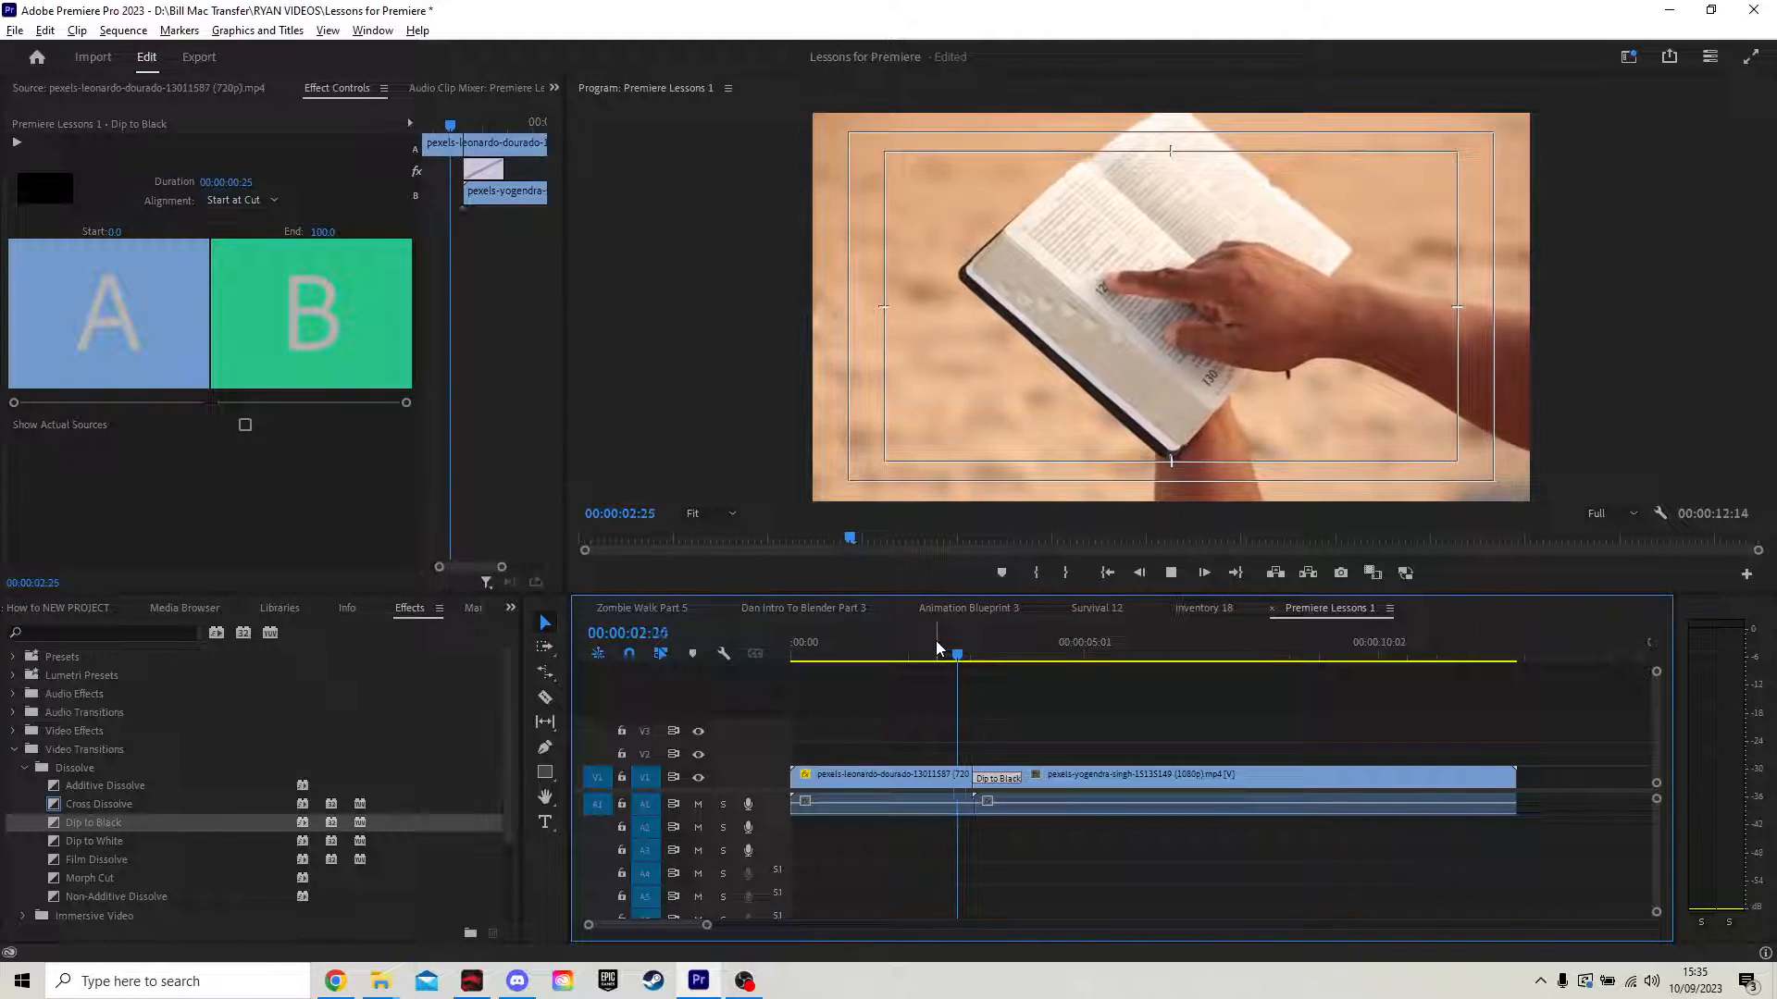
{"action": "key", "text": "space"}
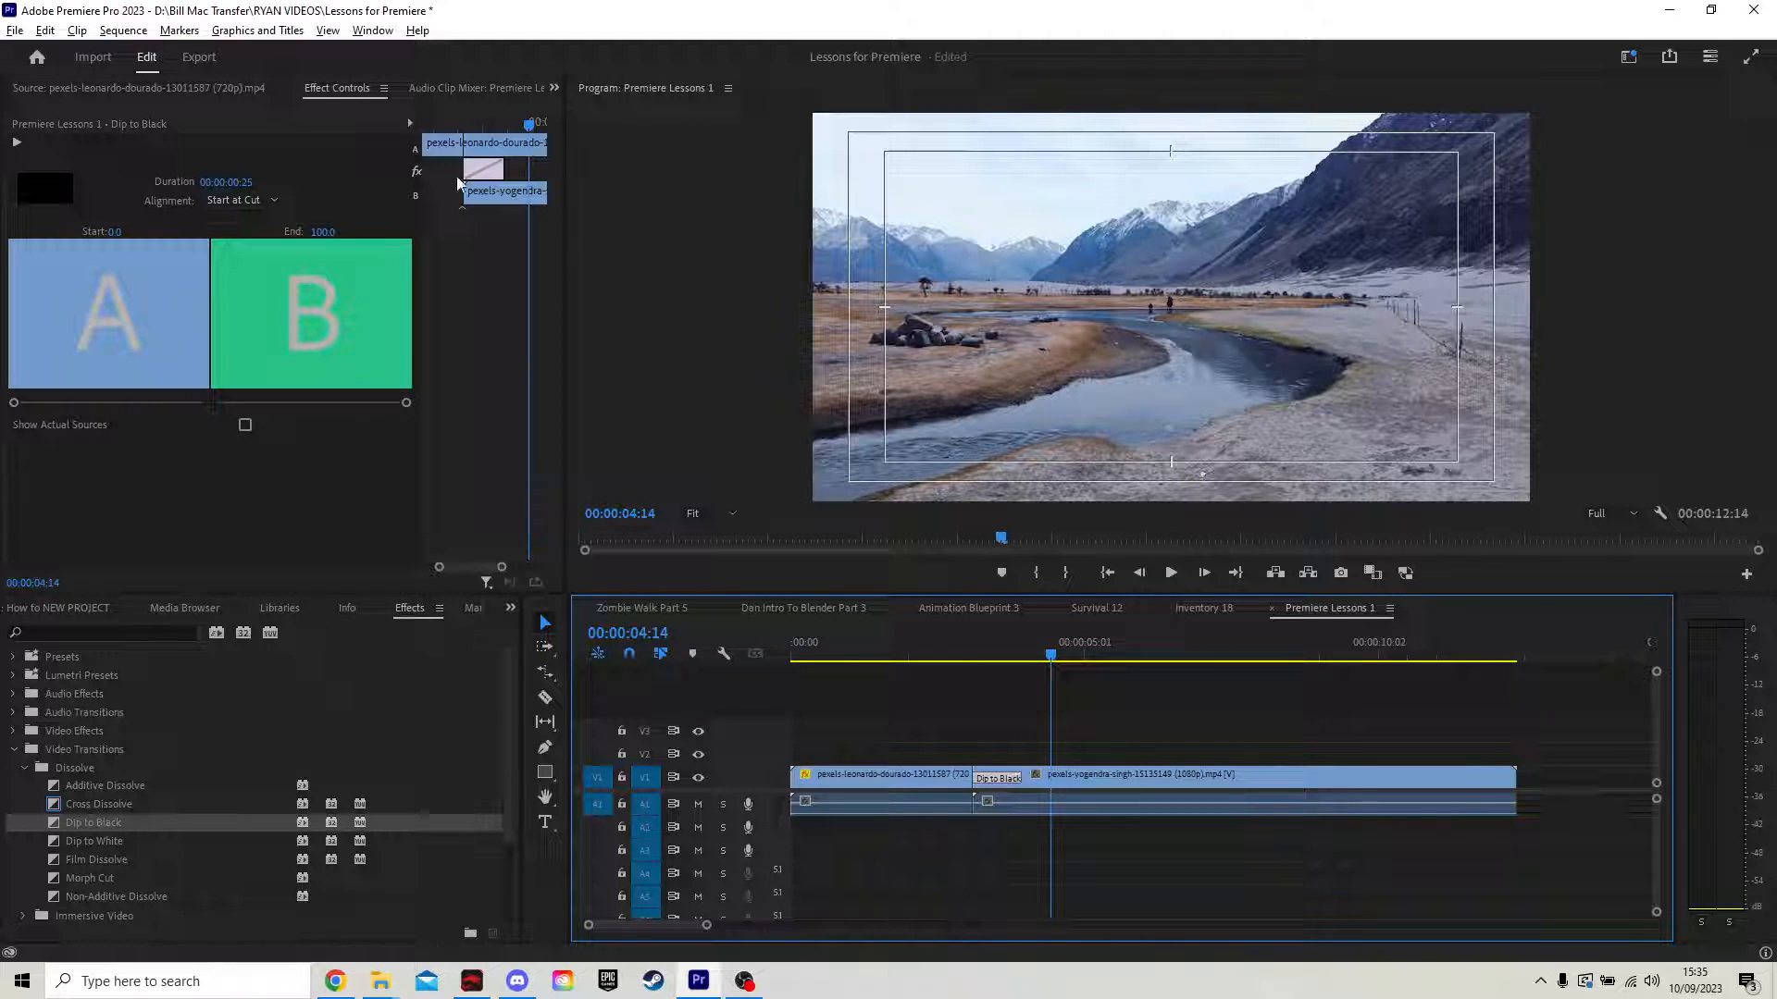
Step: Extend the Dip to Black to a duration of 00:00:03:24 with a custom start and play it from the beginning
{"action": "left_click_drag", "start_coordinate": [476, 169], "coordinate": [357, 176]}
{"action": "left_click_drag", "start_coordinate": [498, 567], "coordinate": [537, 575]}
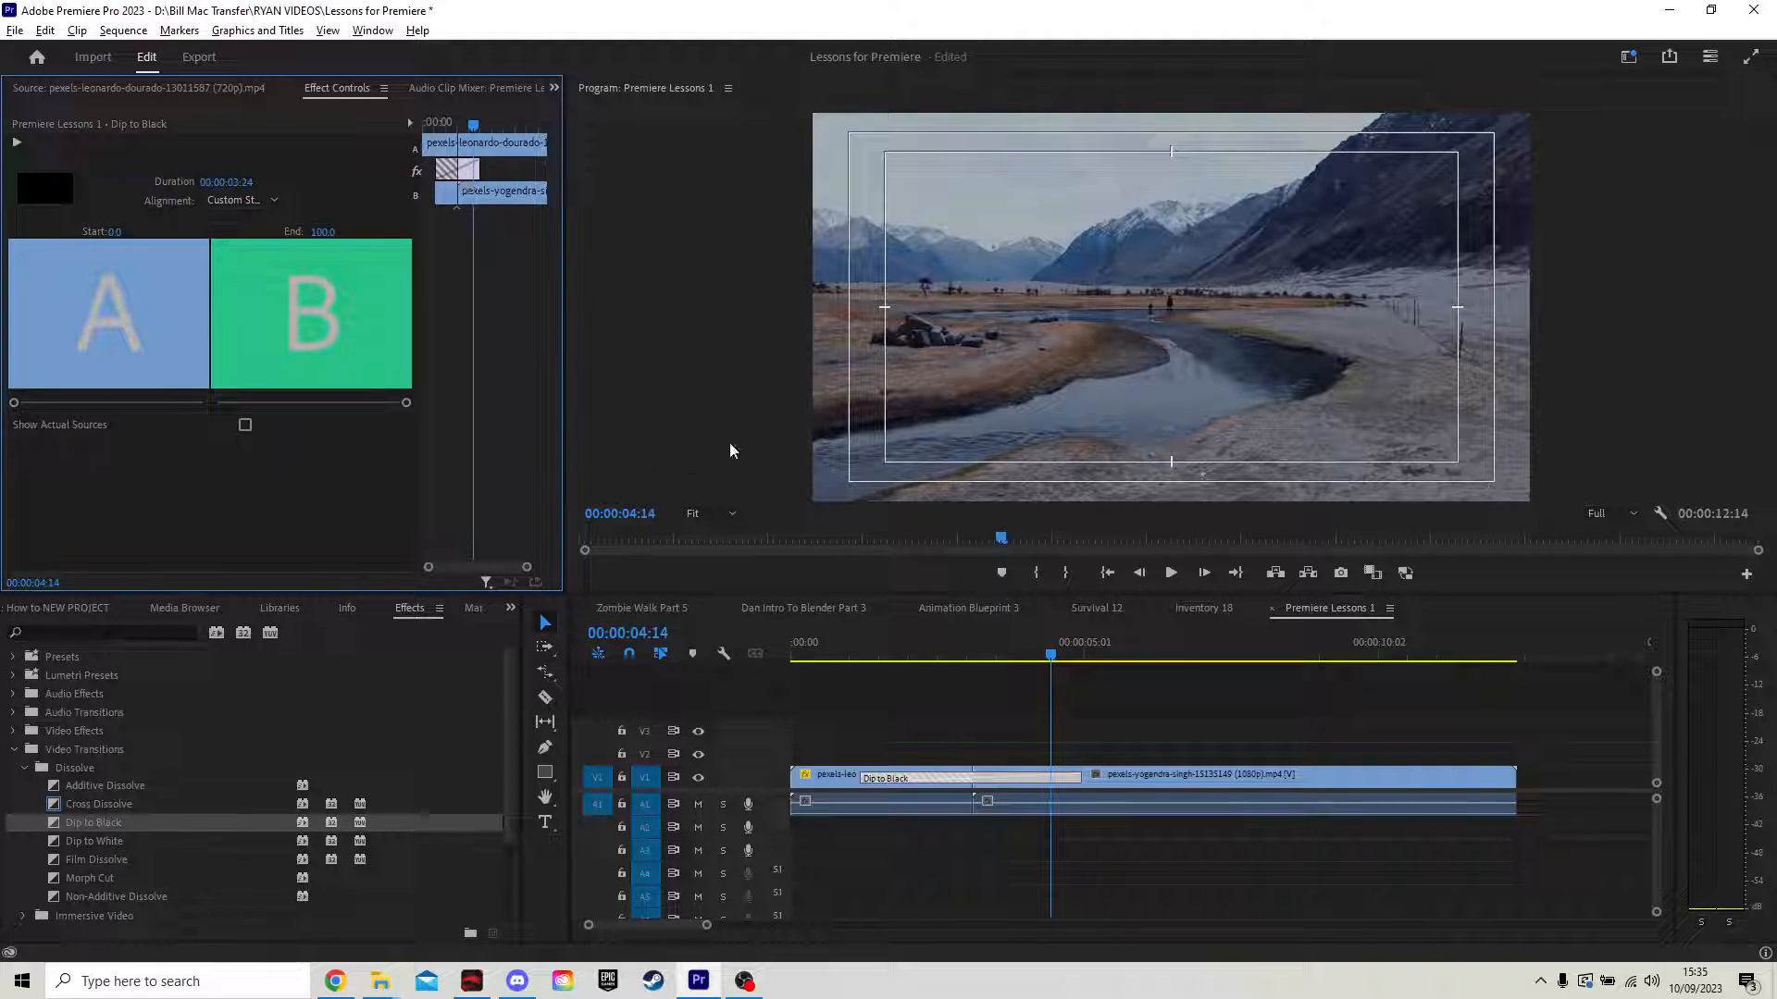
{"action": "left_click_drag", "start_coordinate": [960, 653], "coordinate": [738, 675]}
{"action": "key", "text": "space"}
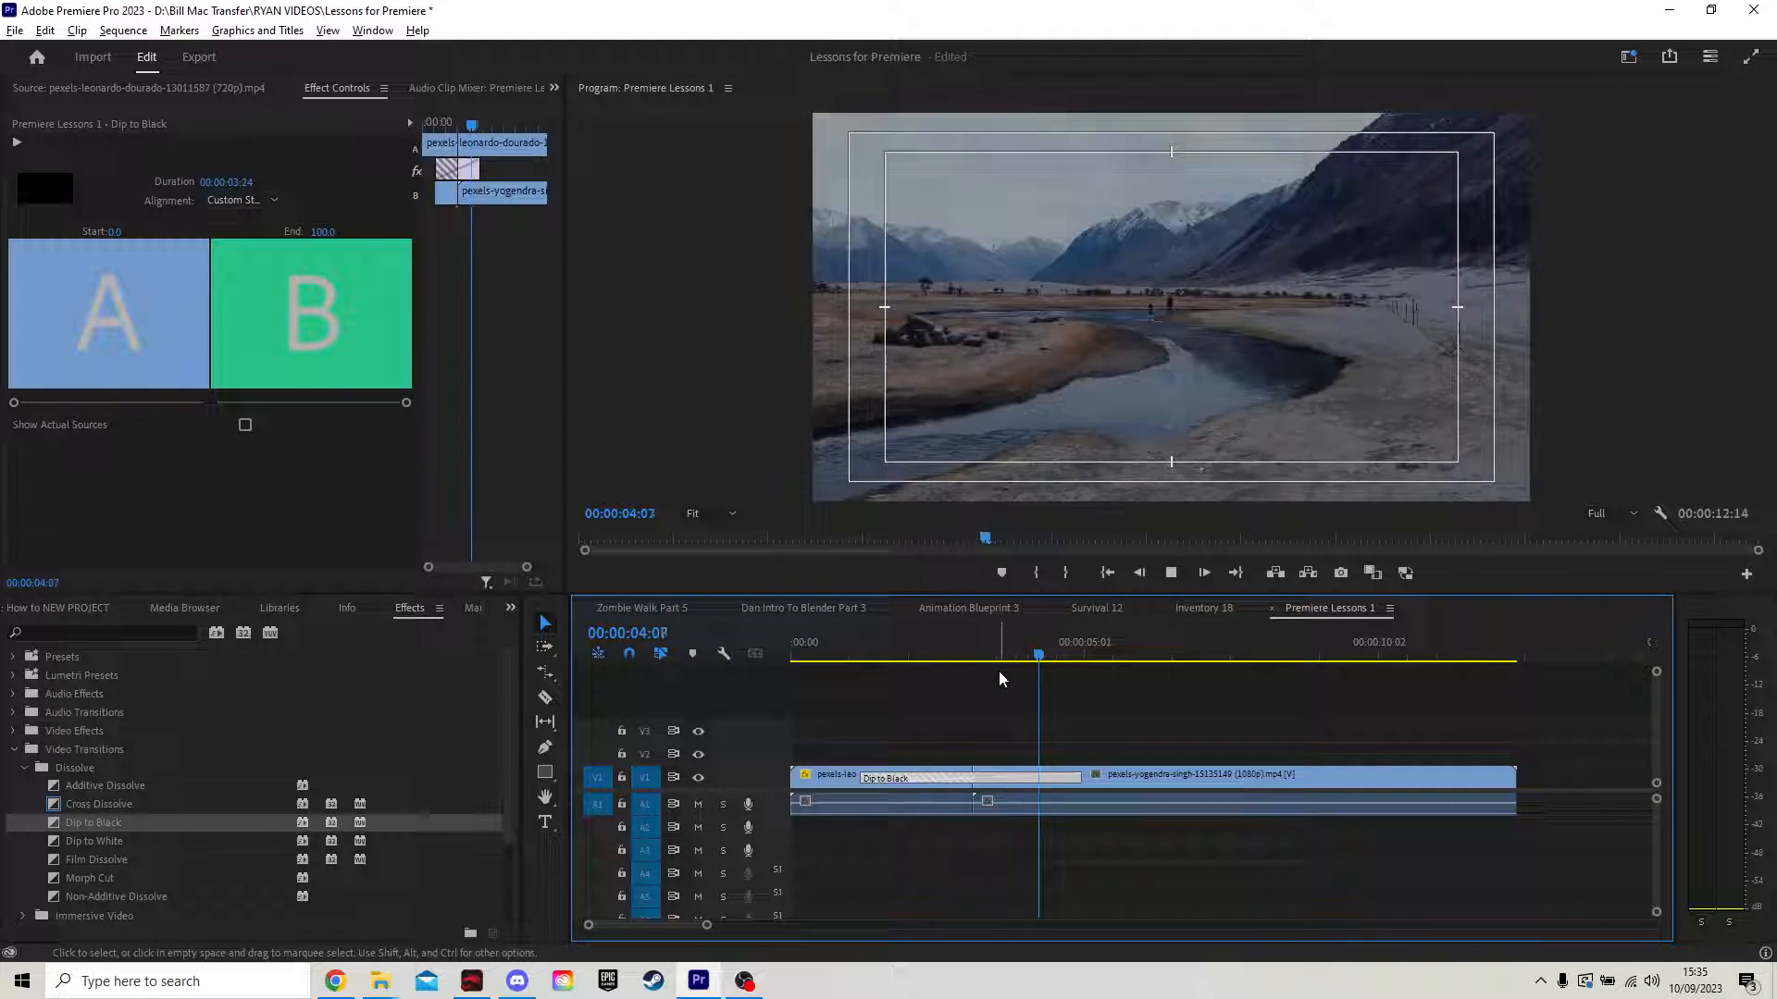
Step: Replay the lengthened Dip to Black twice from shortly before the transition
{"action": "left_click_drag", "start_coordinate": [1018, 660], "coordinate": [851, 675]}
{"action": "key", "text": "space"}
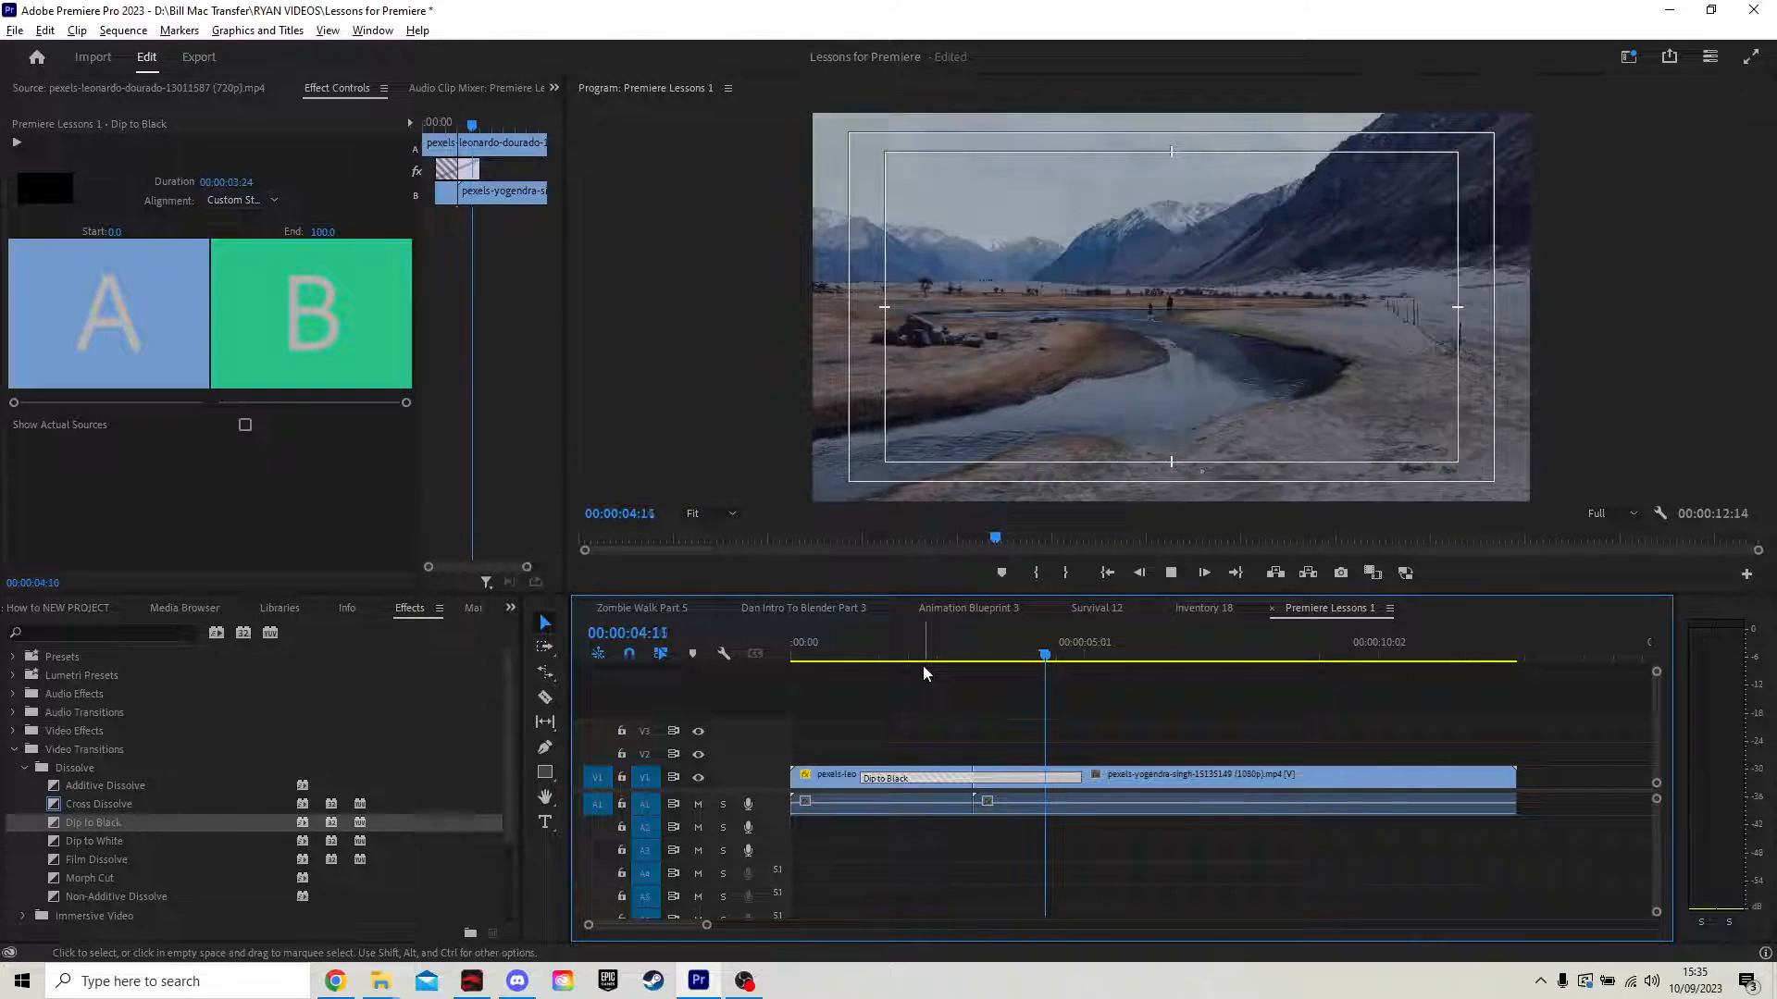
{"action": "left_click_drag", "start_coordinate": [1073, 648], "coordinate": [838, 646]}
{"action": "key", "text": "space"}
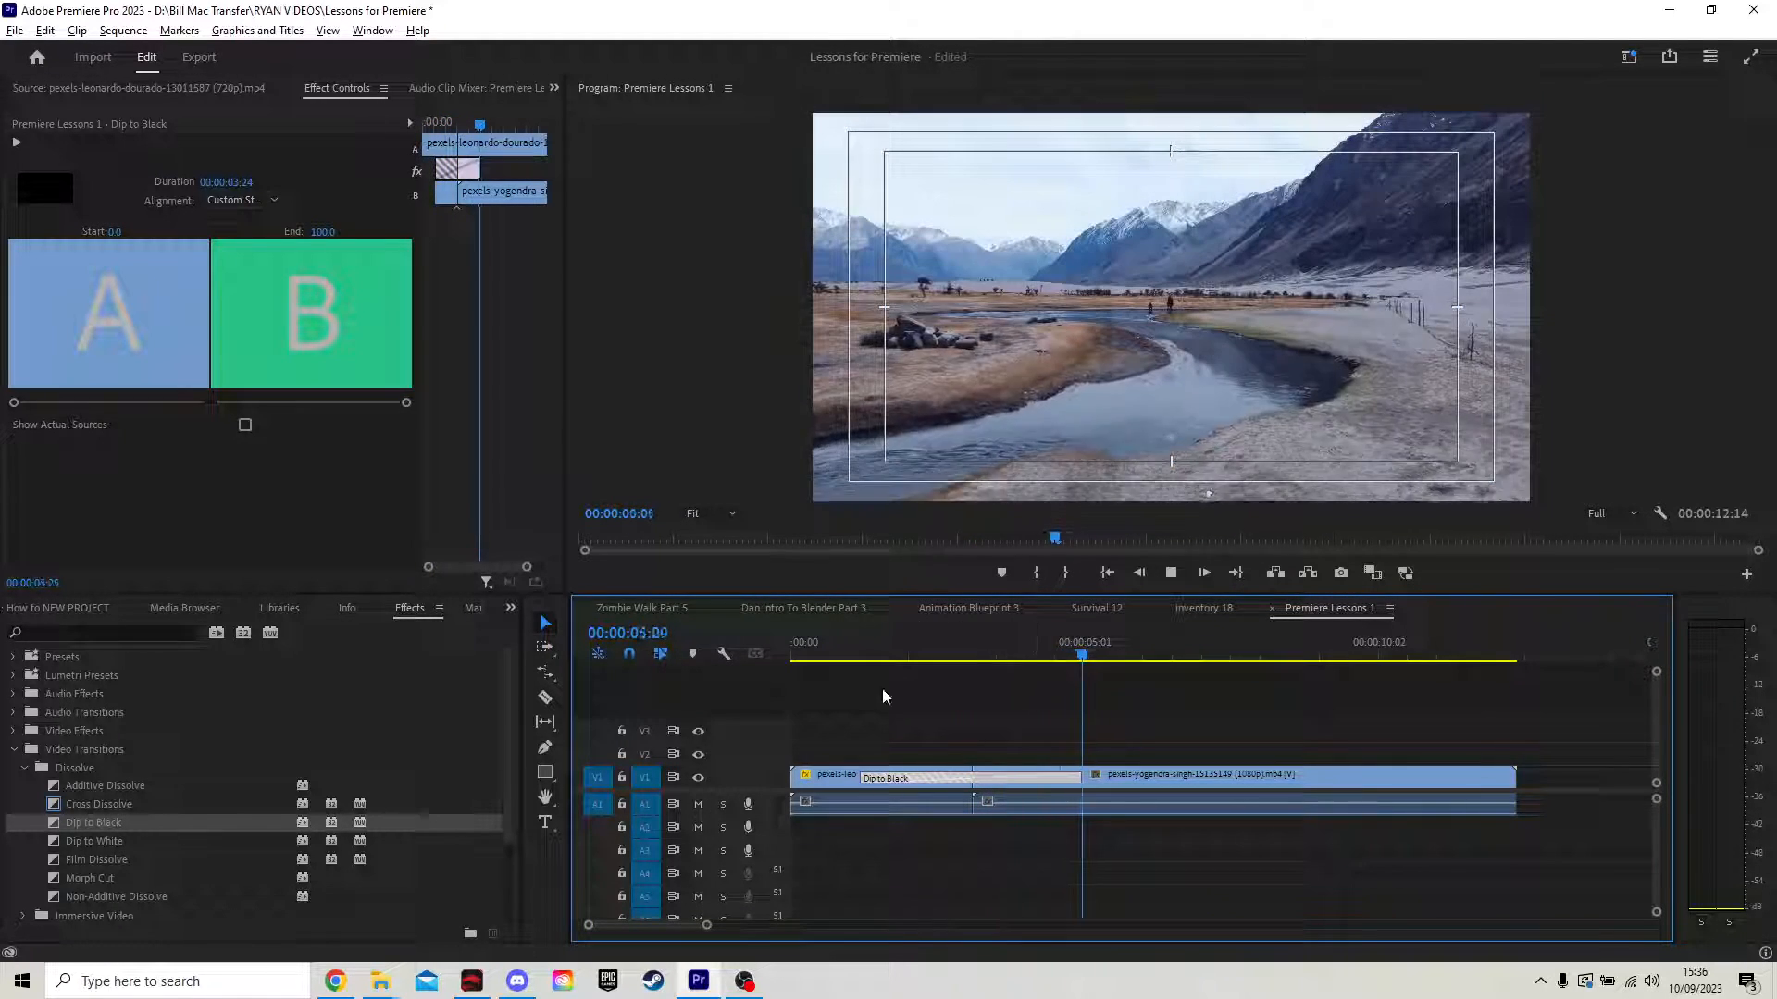
Step: Remove the Dip to Black transition and place the playhead at 00:00:01:02 in the book clip
{"action": "left_click", "coordinate": [920, 658]}
{"action": "left_click_drag", "start_coordinate": [904, 665], "coordinate": [875, 659]}
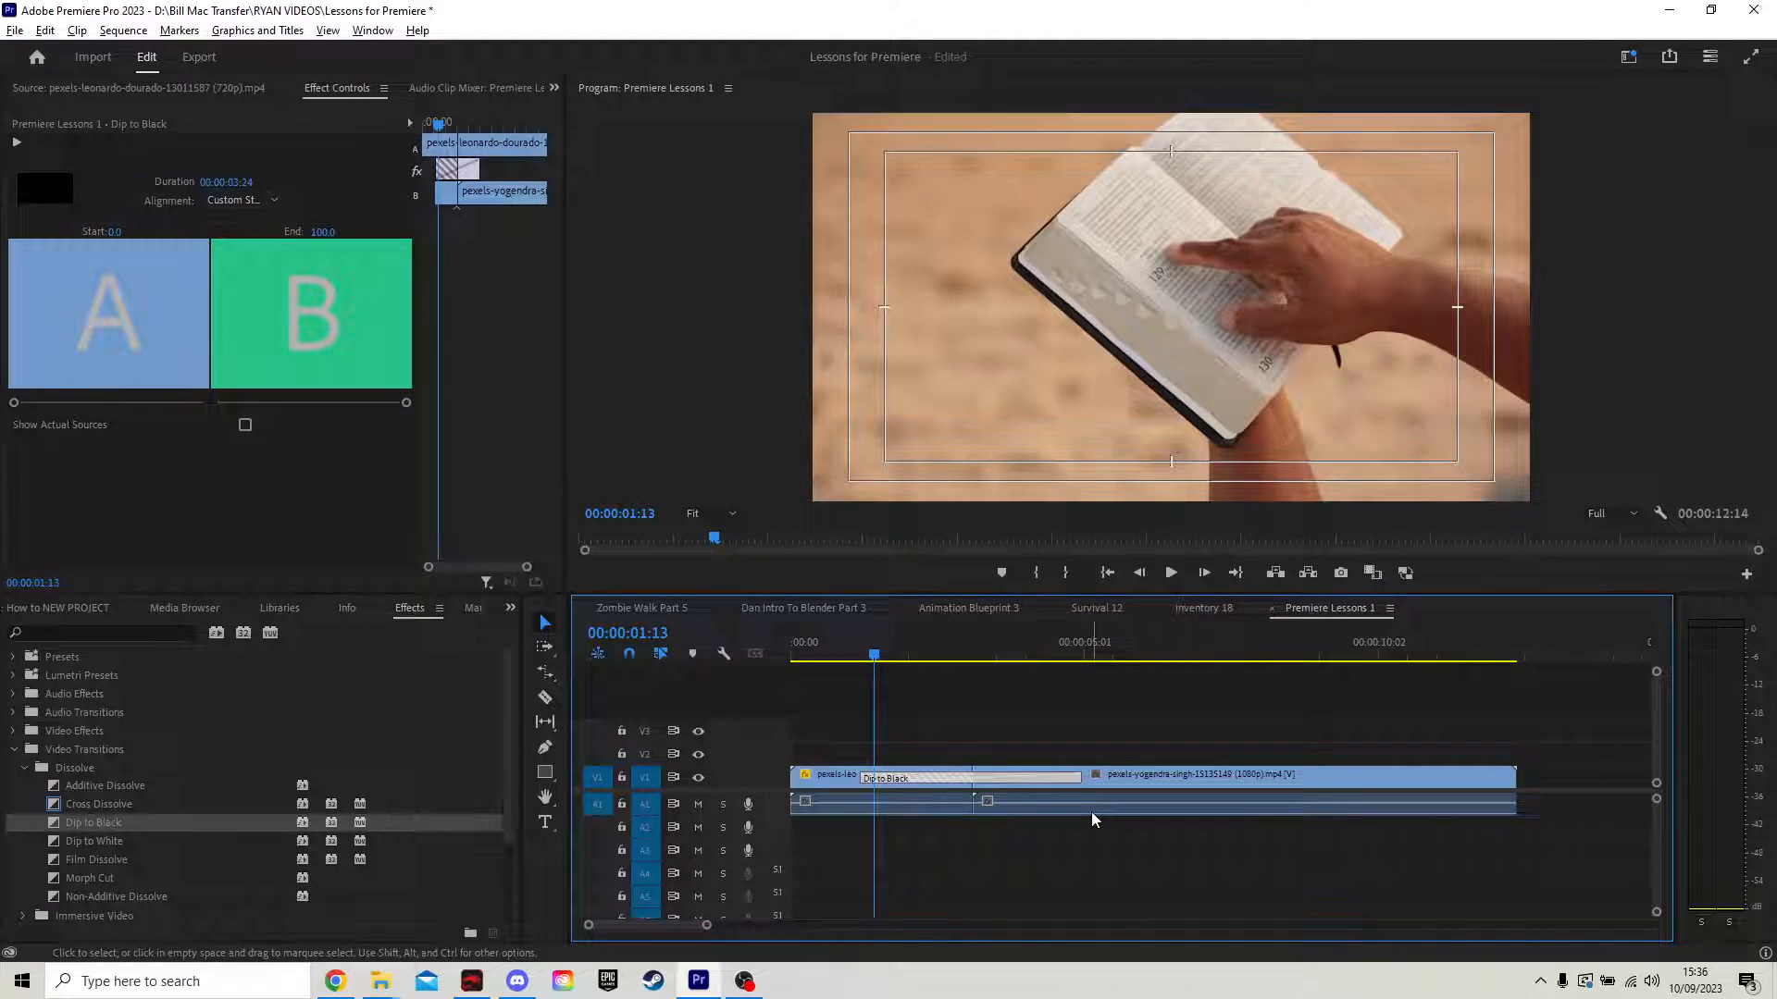
{"action": "key", "text": "Delete"}
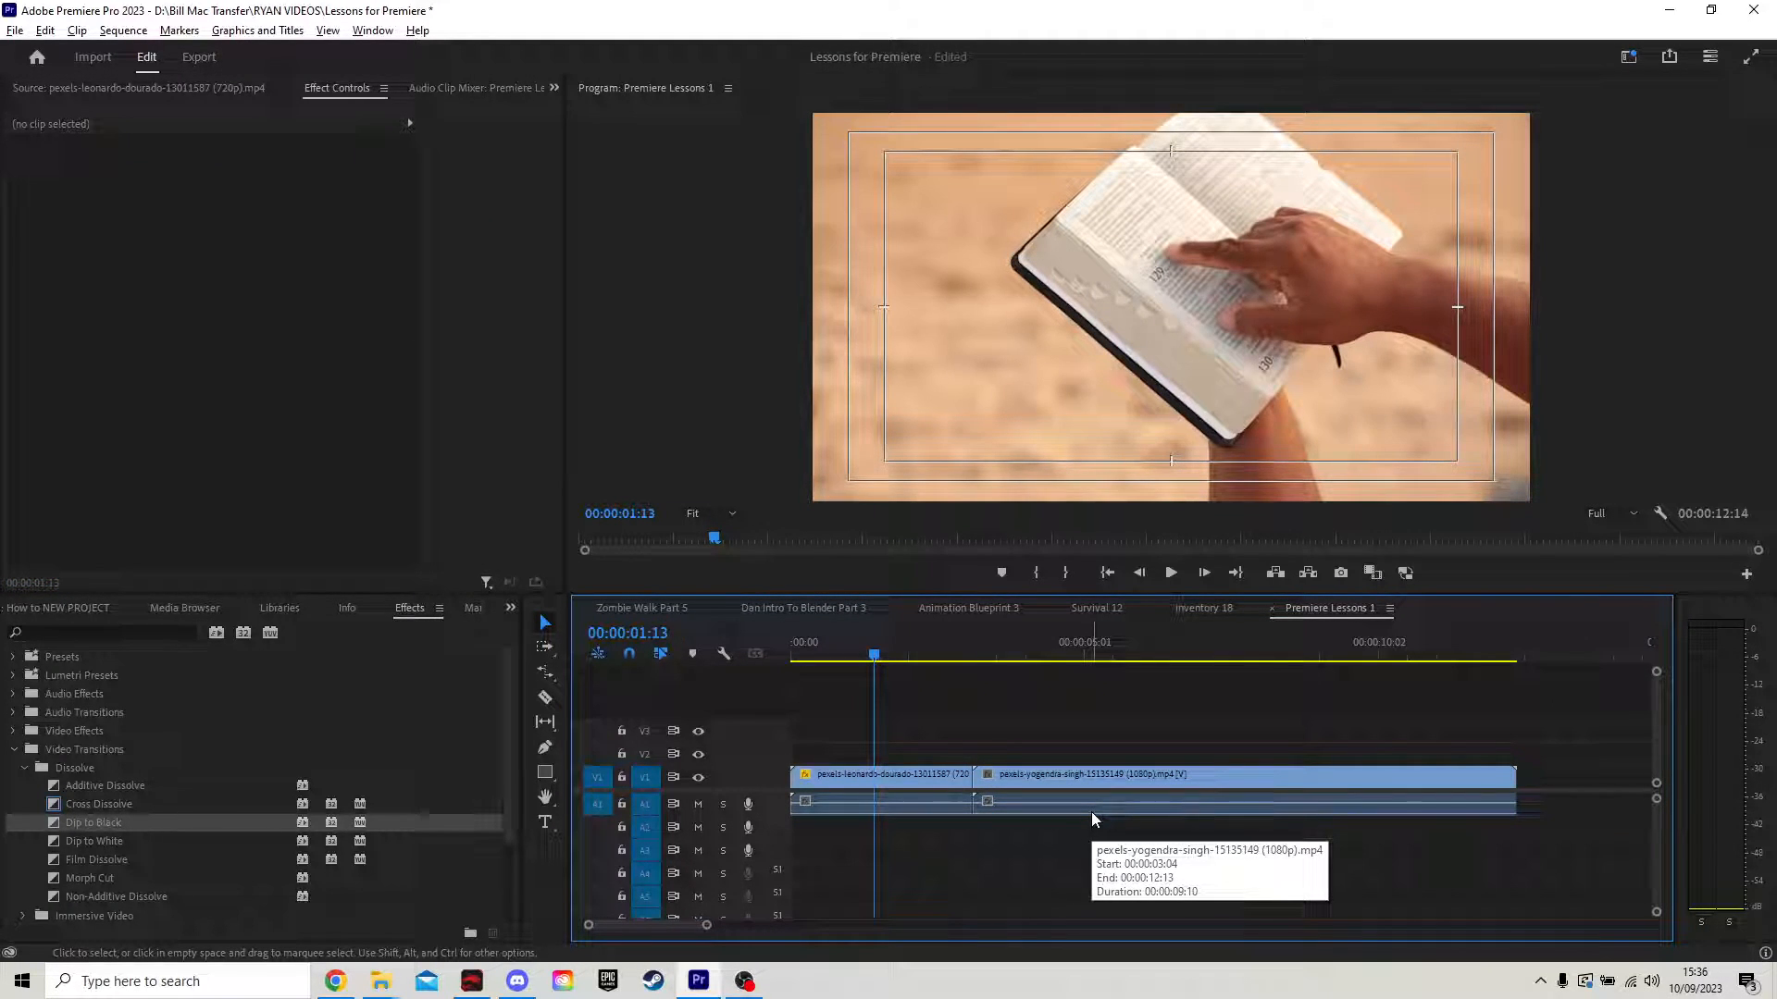
{"action": "mouse_move", "coordinate": [875, 659]}
{"action": "left_mouse_down"}
{"action": "mouse_move", "coordinate": [805, 658]}
{"action": "mouse_move", "coordinate": [893, 659]}
{"action": "mouse_move", "coordinate": [854, 659]}
{"action": "left_mouse_up"}
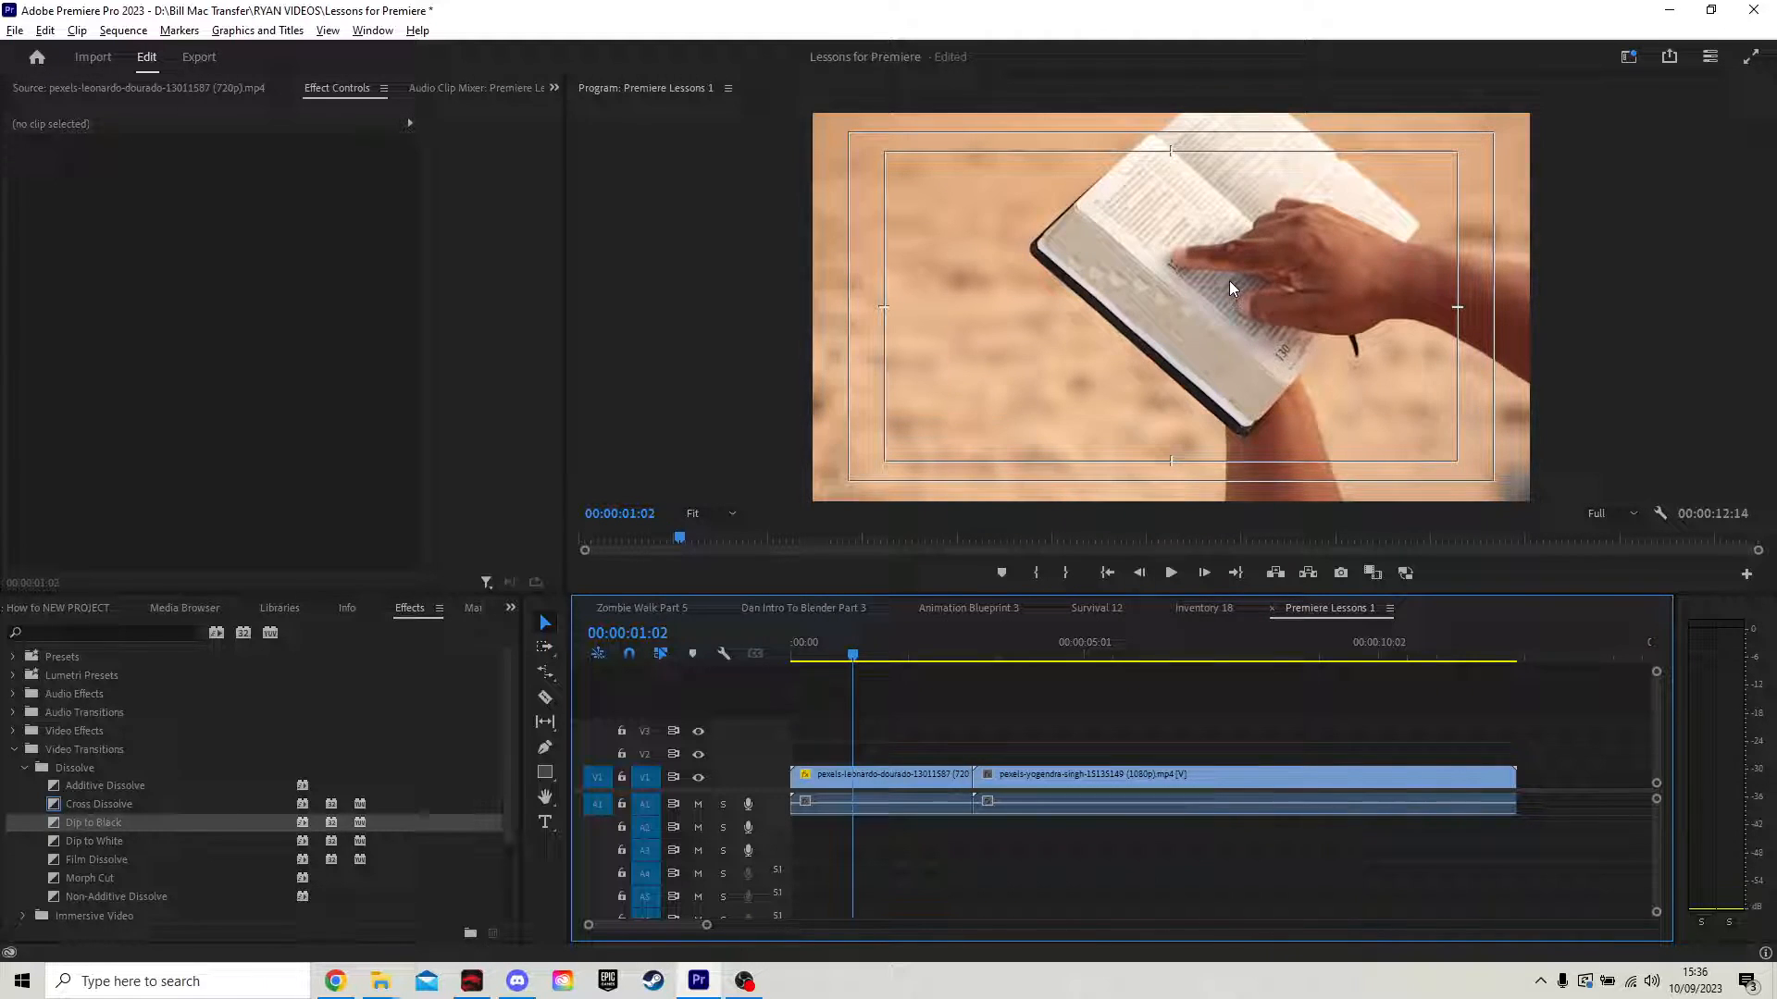
Step: Stack the book clip on V2 above the river clip at the sequence start, and extend it to the river clip's end
{"action": "left_click_drag", "start_coordinate": [880, 776], "coordinate": [895, 833]}
{"action": "left_click_drag", "start_coordinate": [1057, 787], "coordinate": [875, 785]}
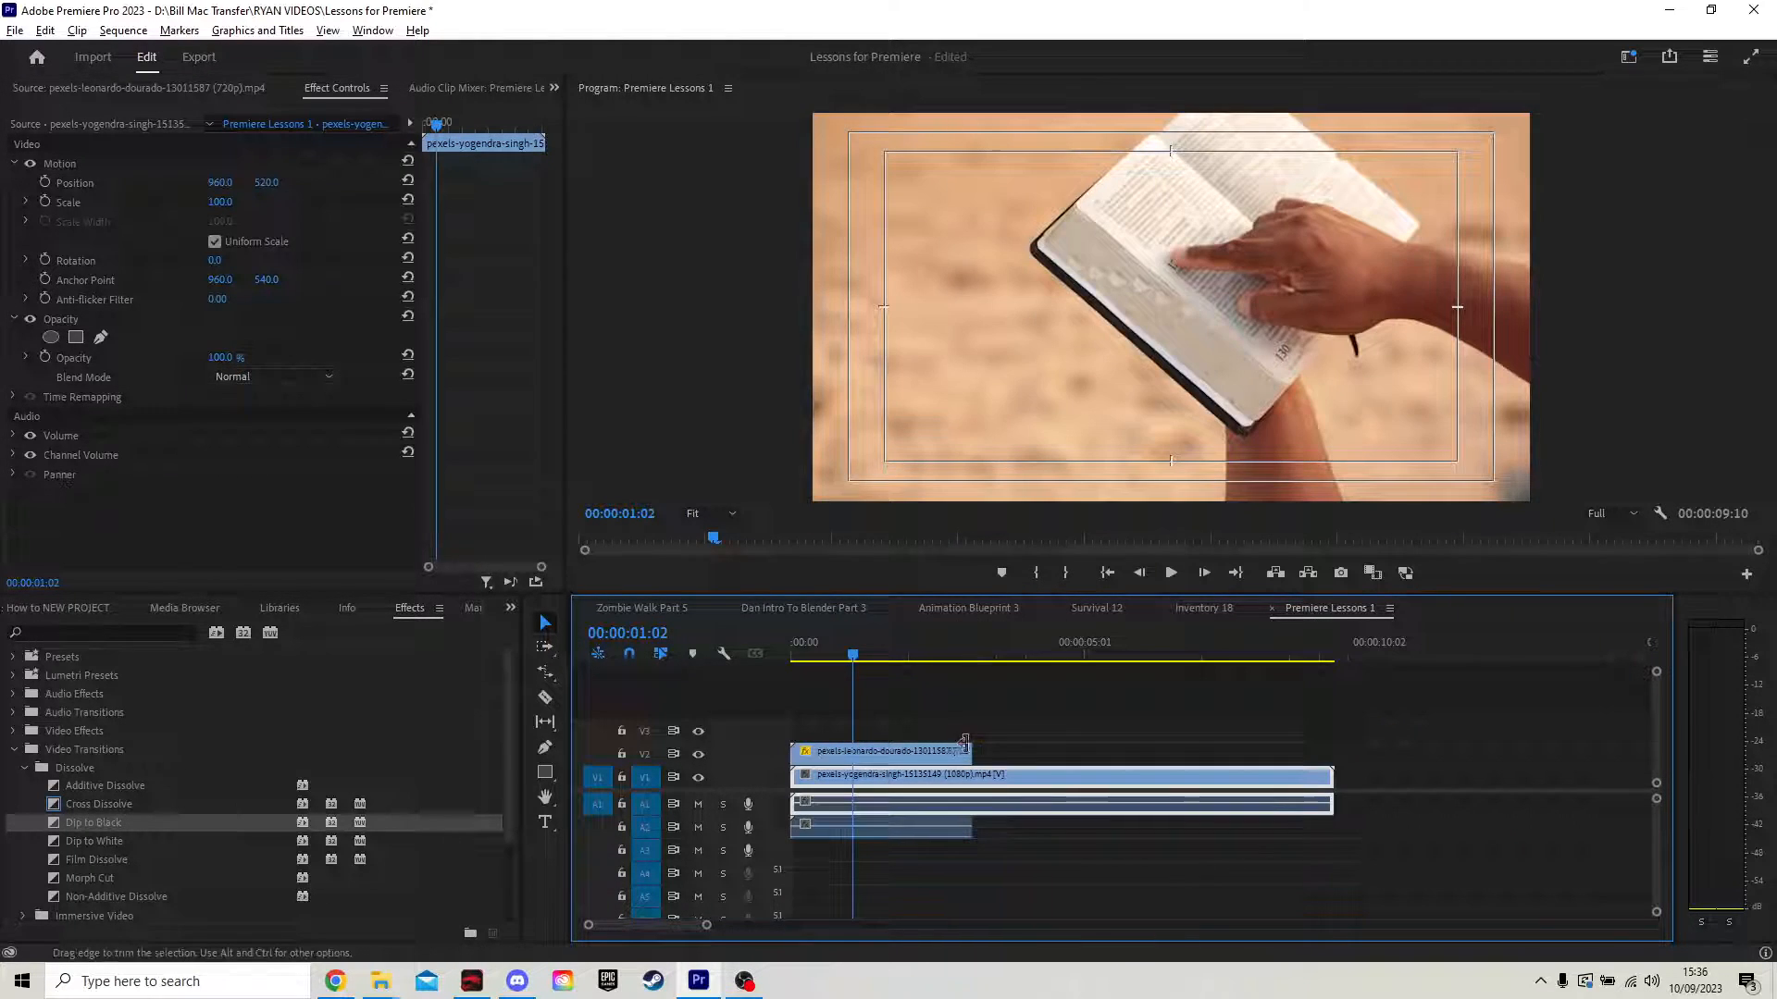
{"action": "left_click_drag", "start_coordinate": [968, 753], "coordinate": [1333, 750]}
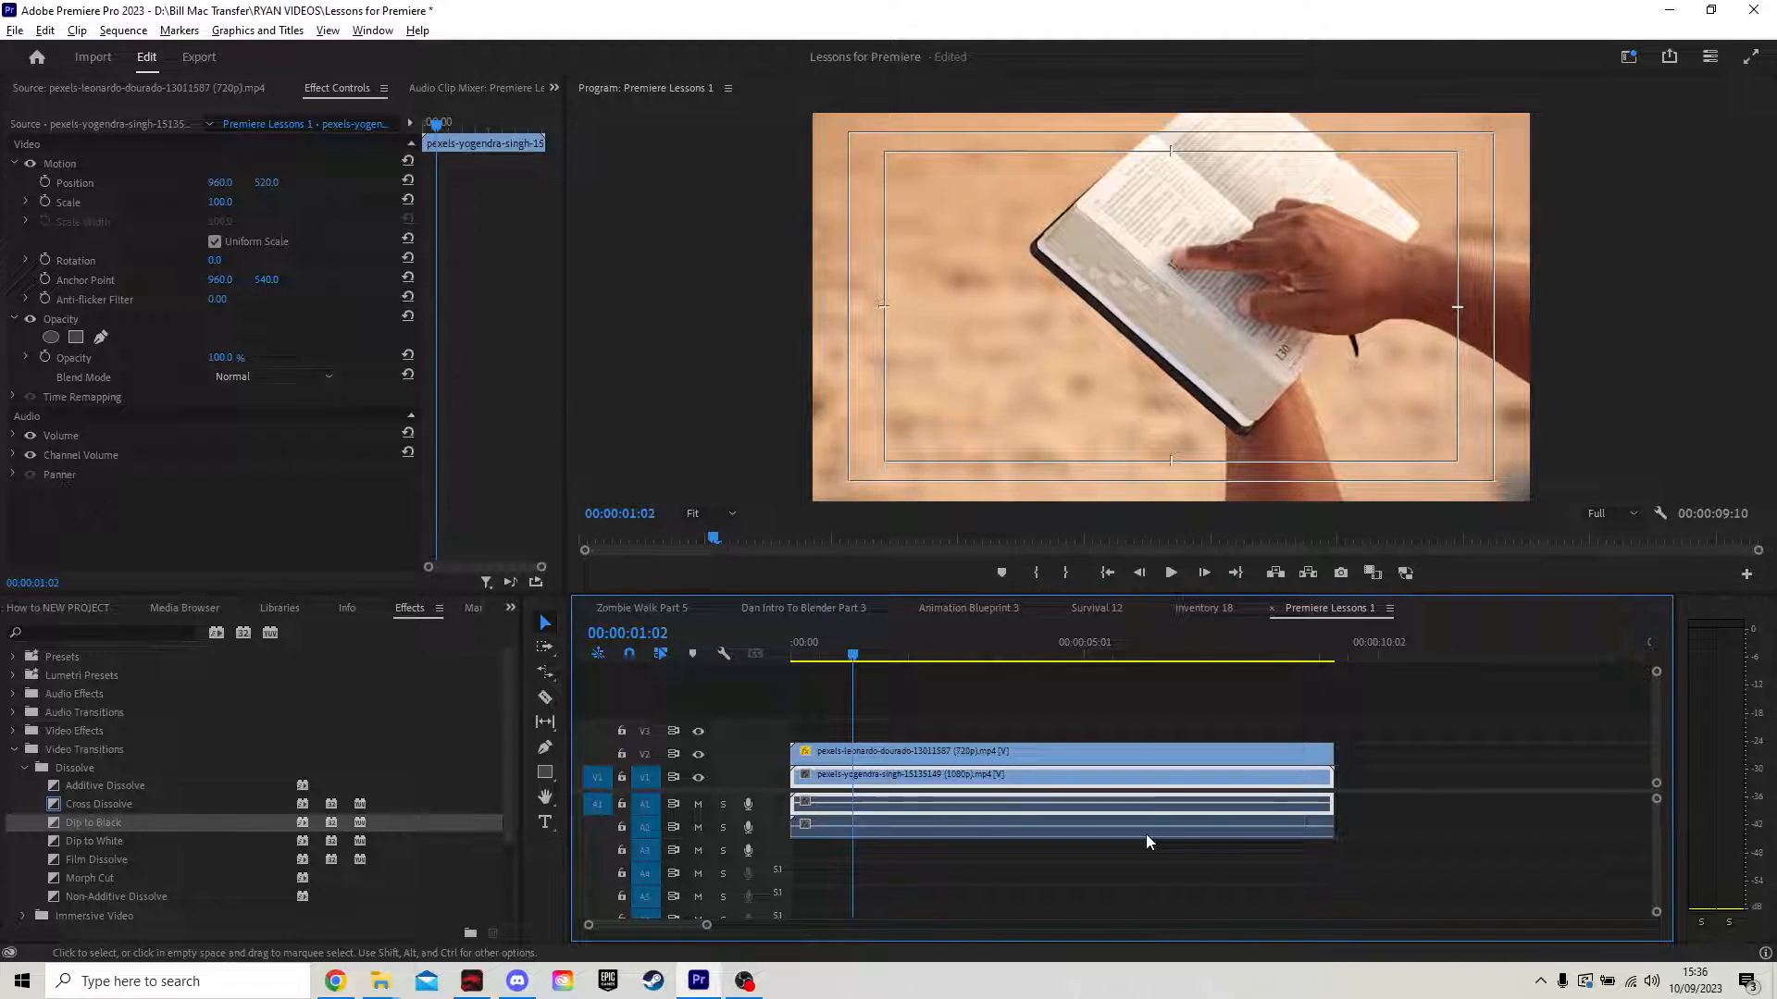
Step: Hide track V2 to play the river clip underneath, show V2 again and set the playhead to 00:00:01:14
{"action": "left_click_drag", "start_coordinate": [888, 653], "coordinate": [836, 704]}
{"action": "left_click", "coordinate": [699, 755]}
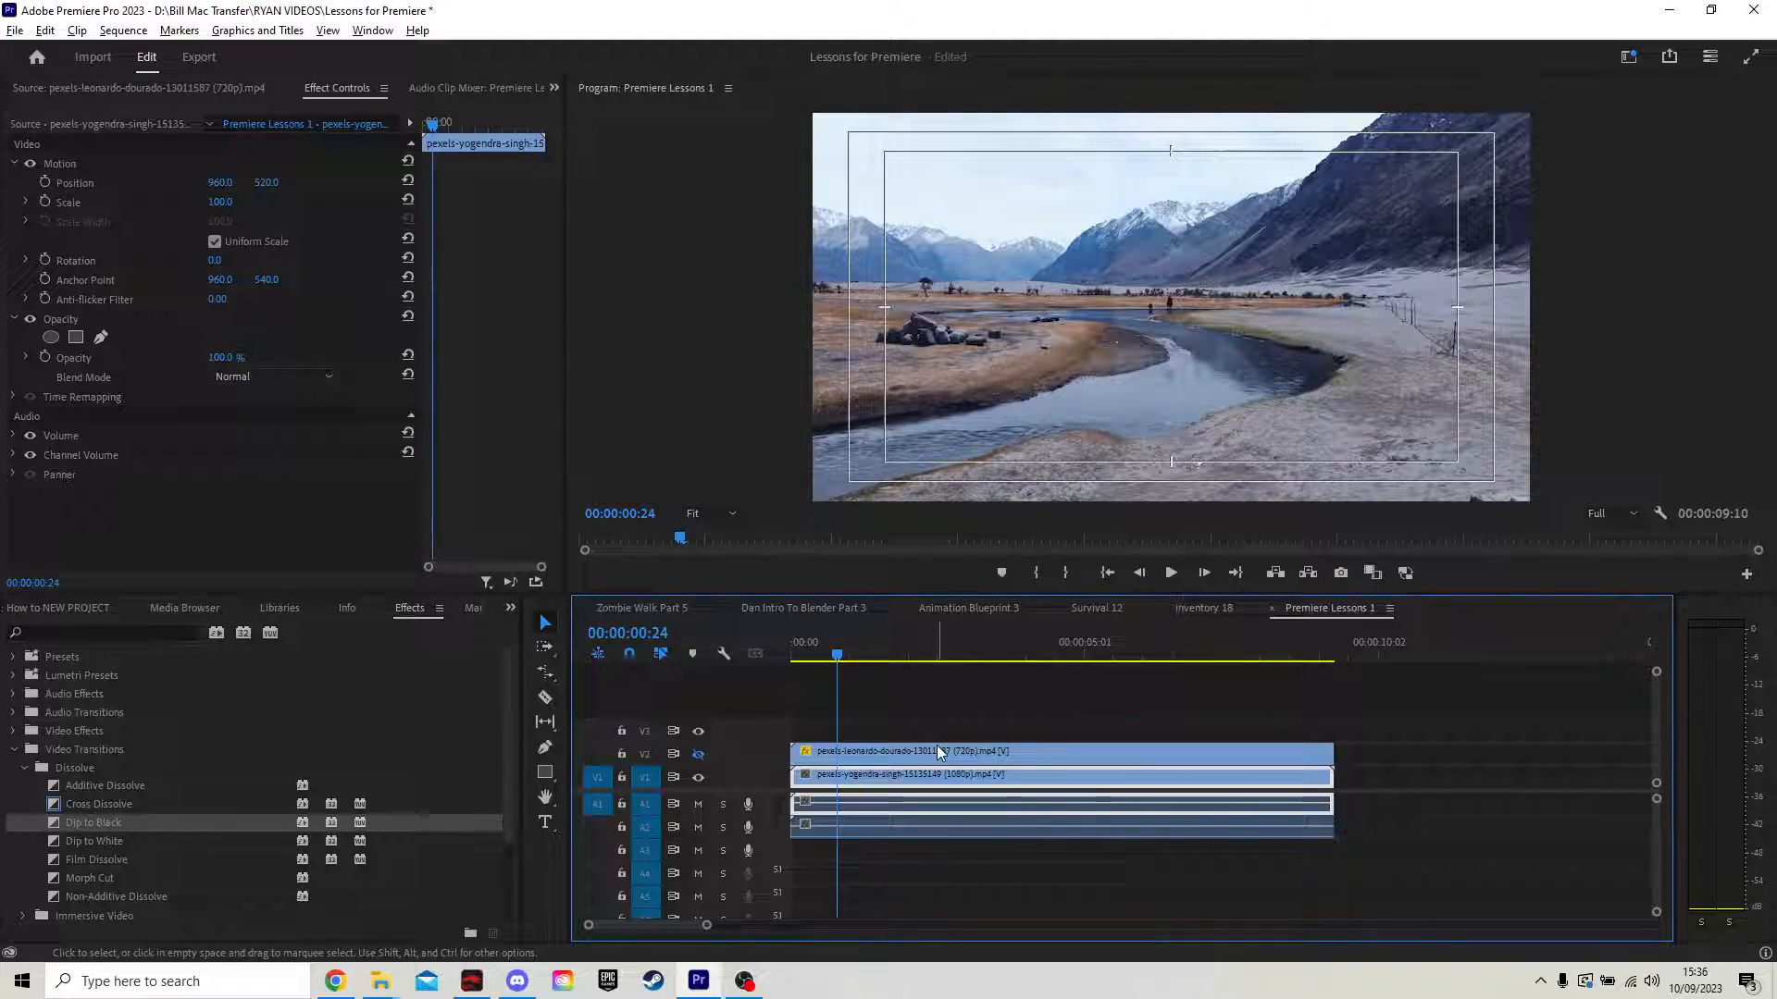
{"action": "key", "text": "space"}
{"action": "key", "text": "space"}
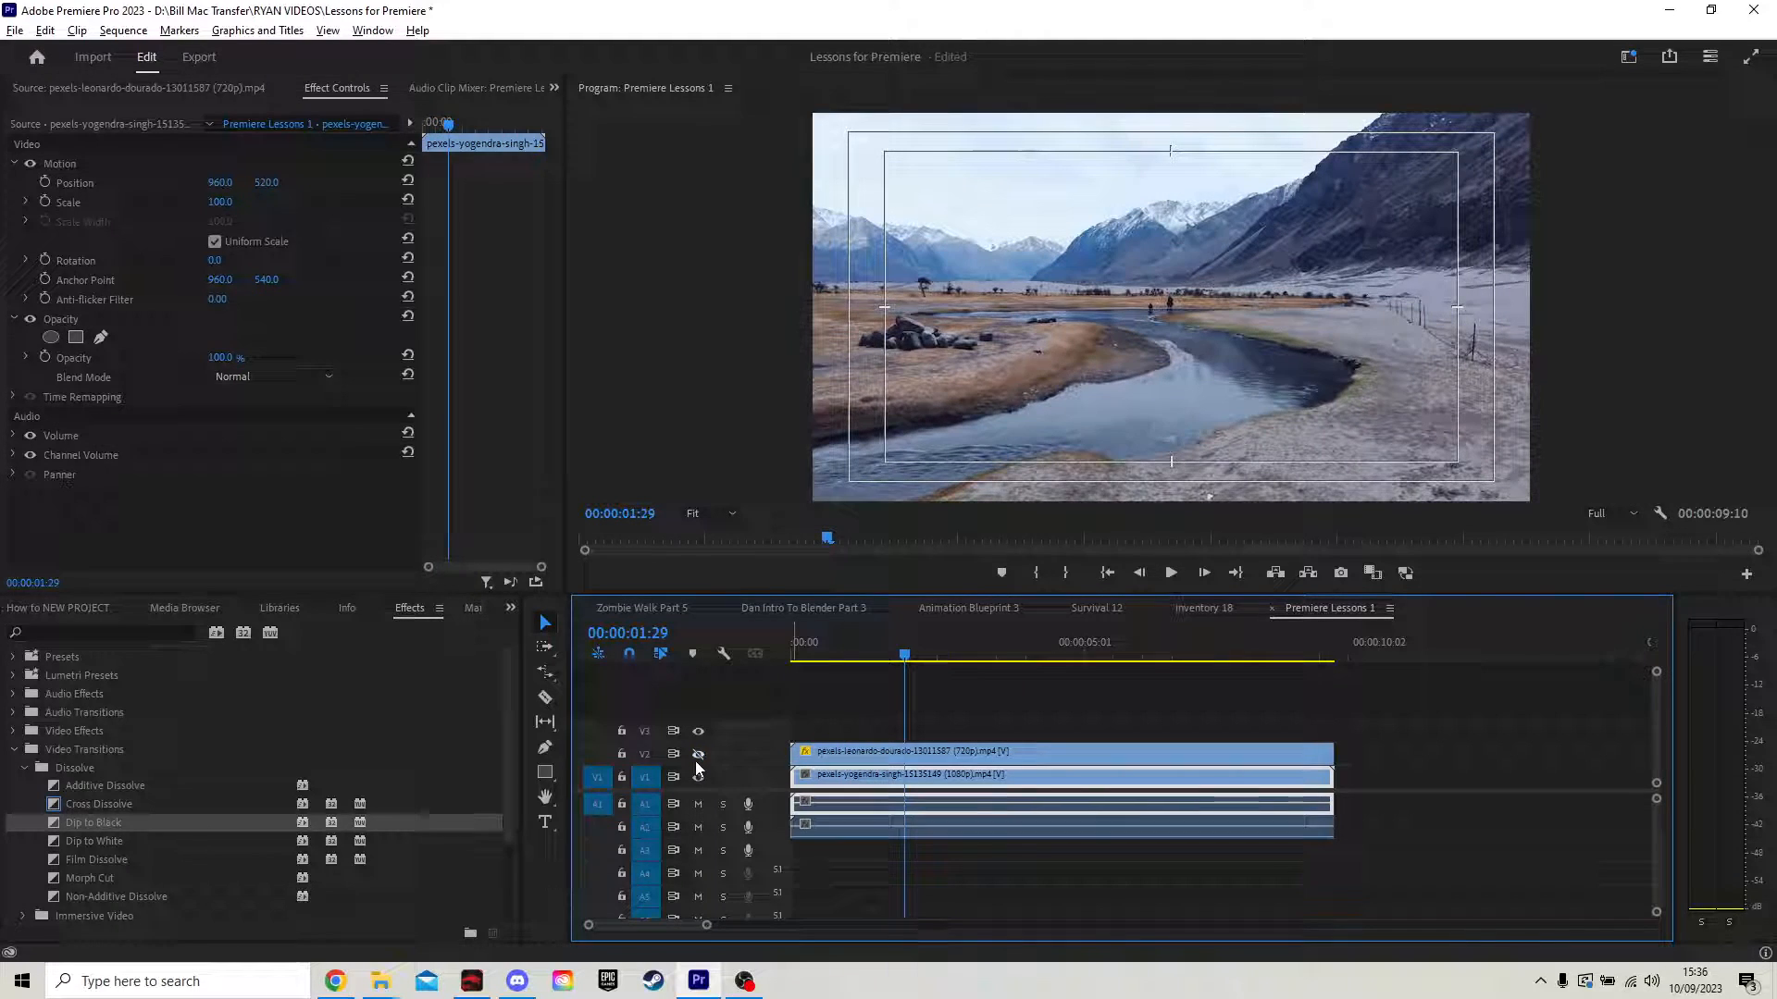
{"action": "left_click", "coordinate": [699, 755]}
{"action": "mouse_move", "coordinate": [904, 655]}
{"action": "left_mouse_down"}
{"action": "mouse_move", "coordinate": [837, 655]}
{"action": "mouse_move", "coordinate": [876, 655]}
{"action": "left_mouse_up"}
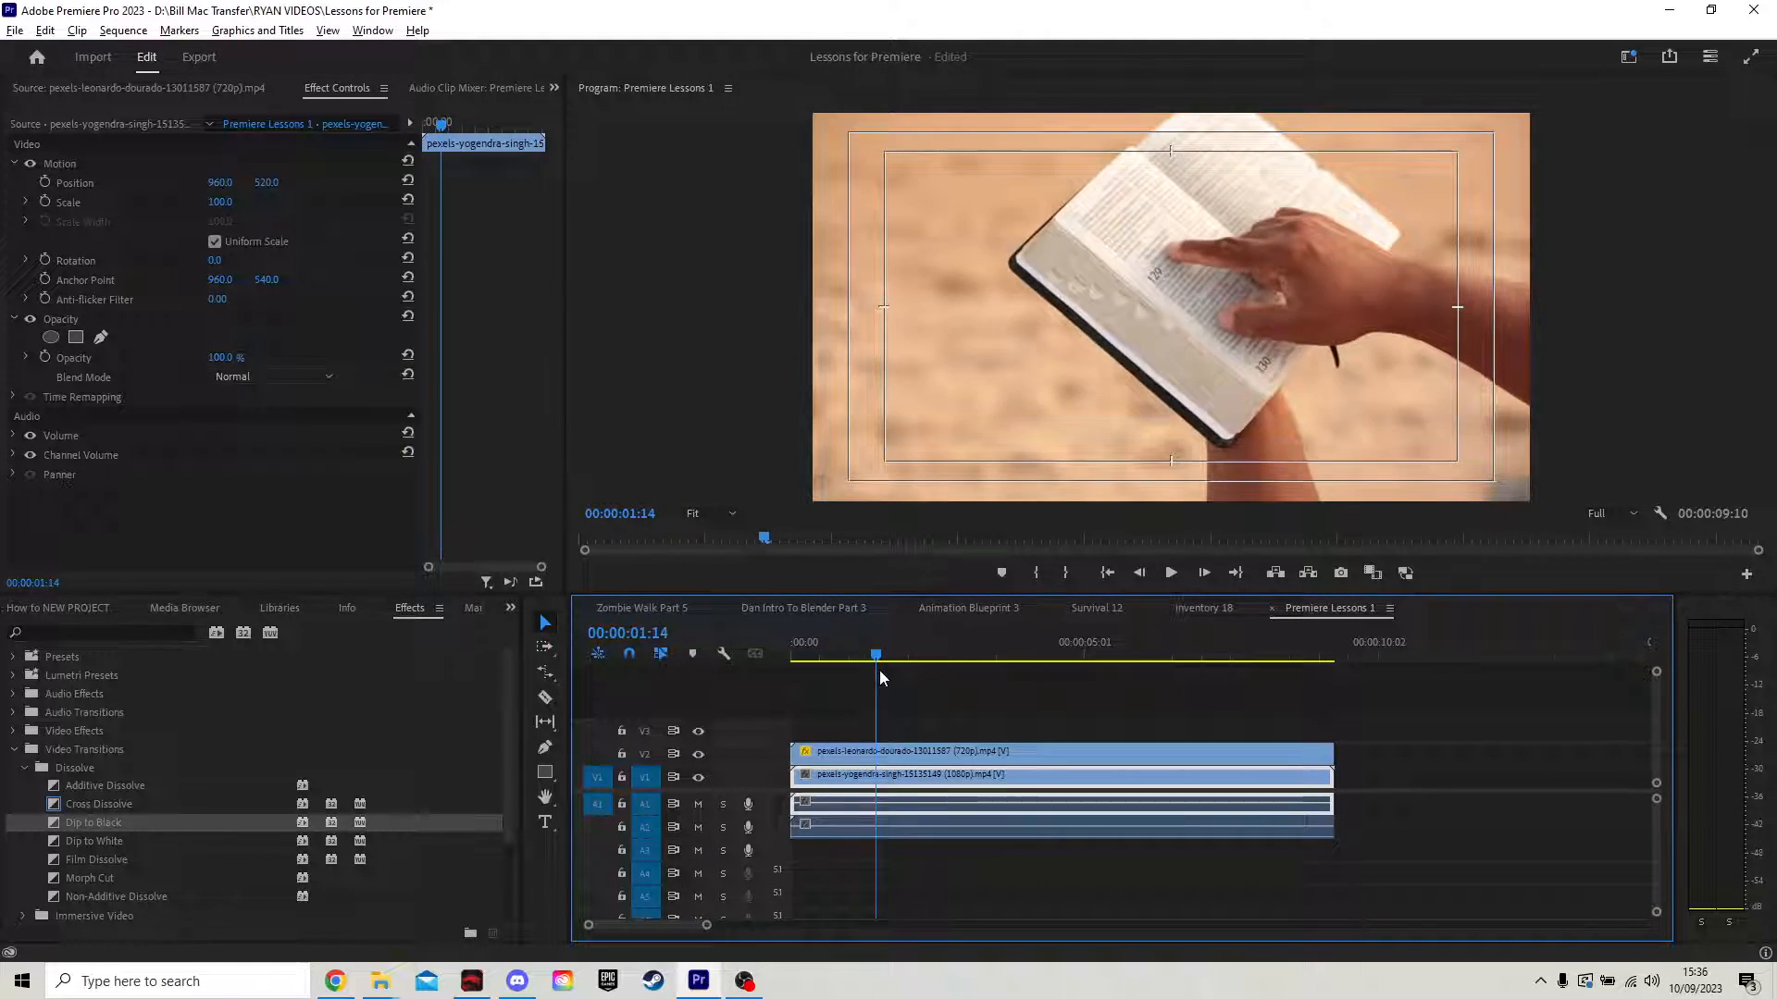
Step: Set the book clip's opacity to 57% and play the overlaid clips from the start
{"action": "left_click", "coordinate": [963, 755]}
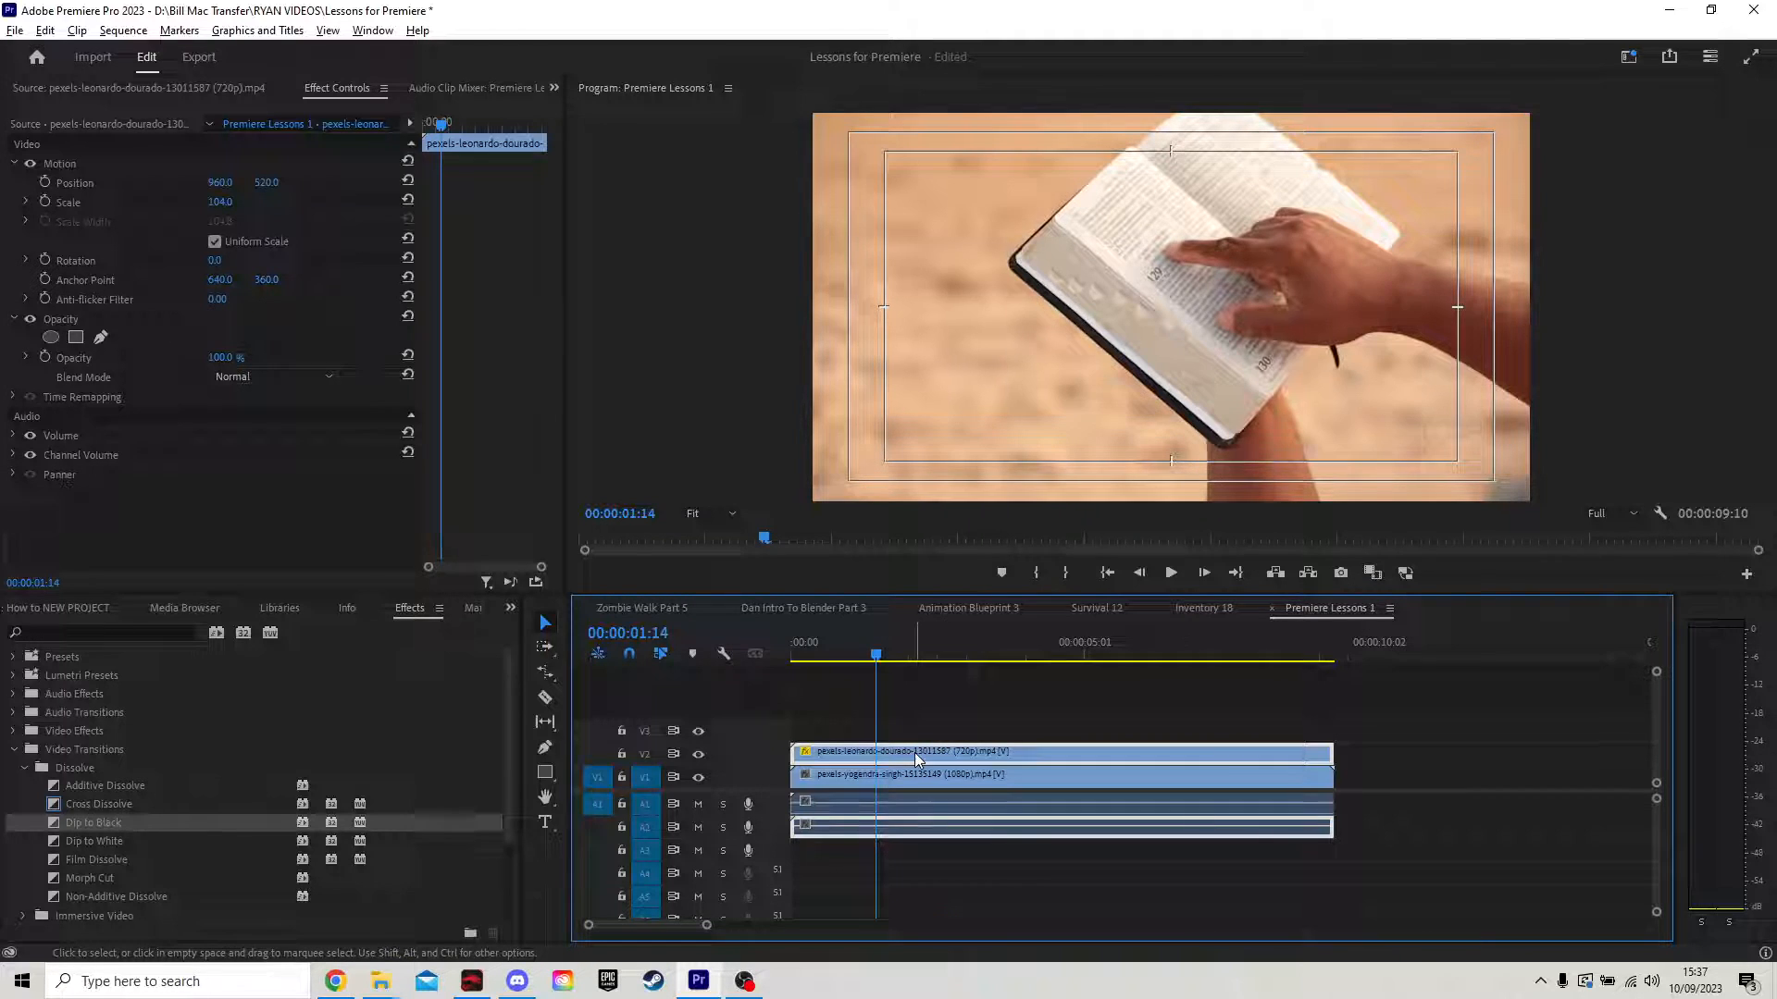
{"action": "left_click_drag", "start_coordinate": [228, 365], "coordinate": [217, 365]}
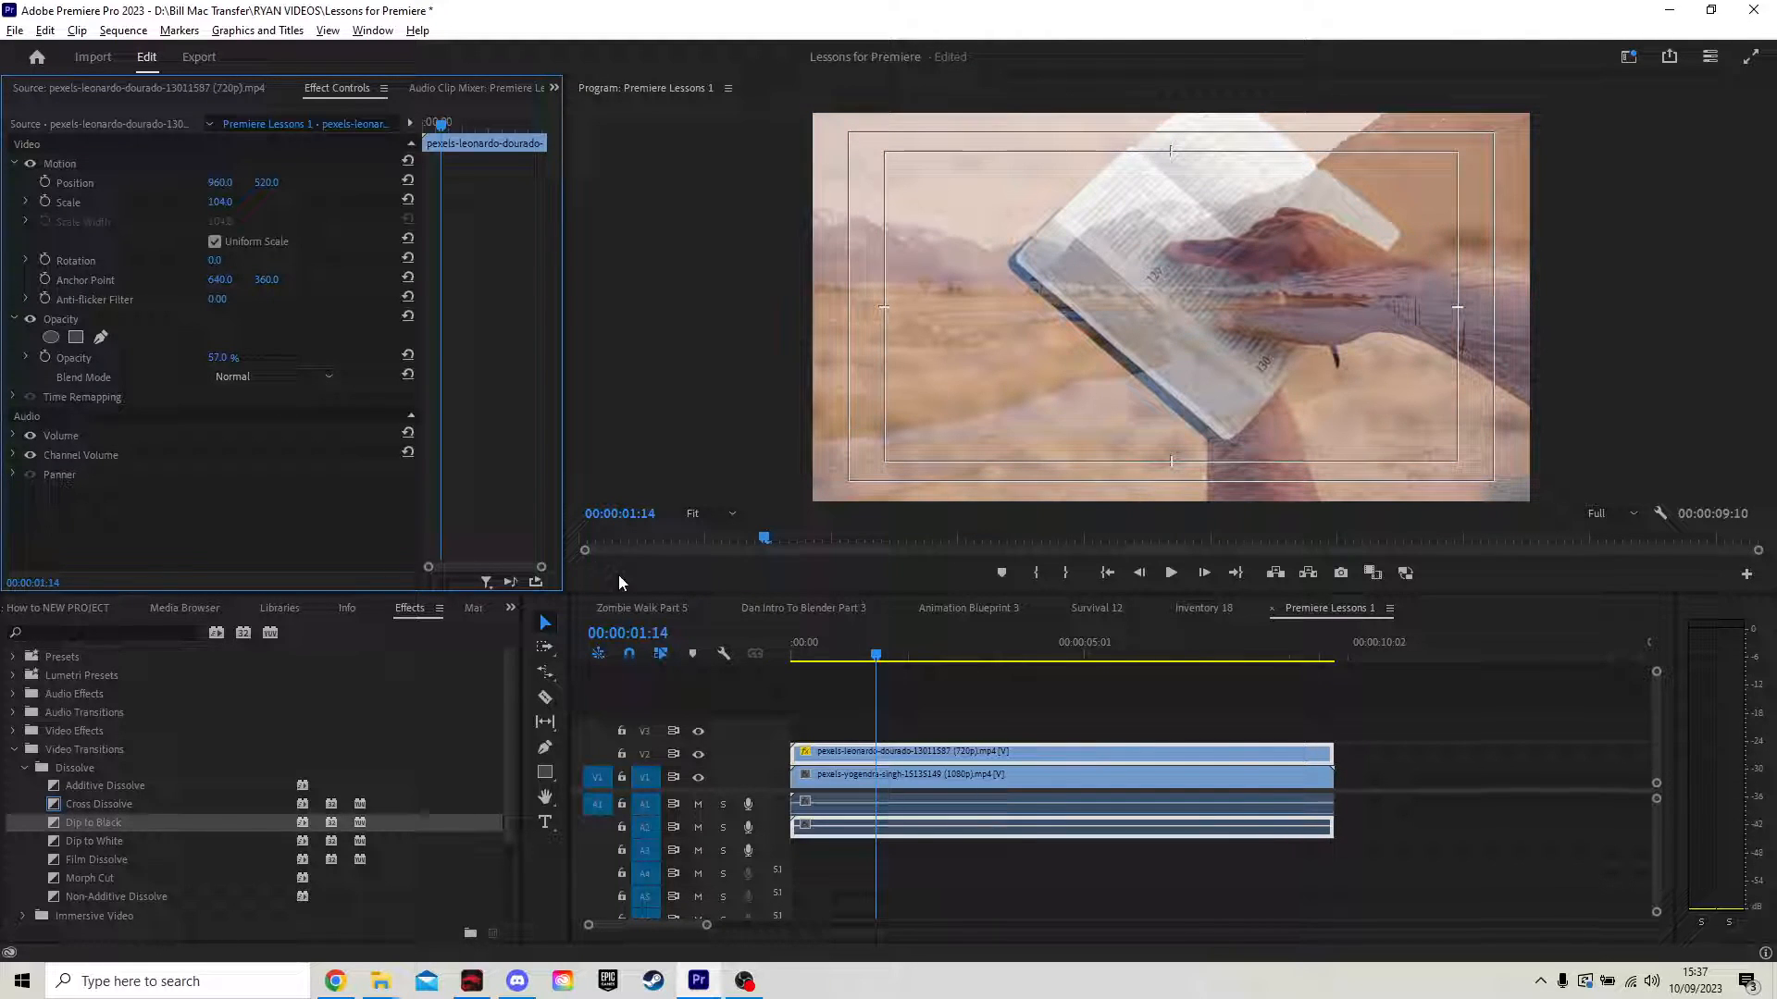
{"action": "left_click_drag", "start_coordinate": [875, 659], "coordinate": [770, 653]}
{"action": "key", "text": "space"}
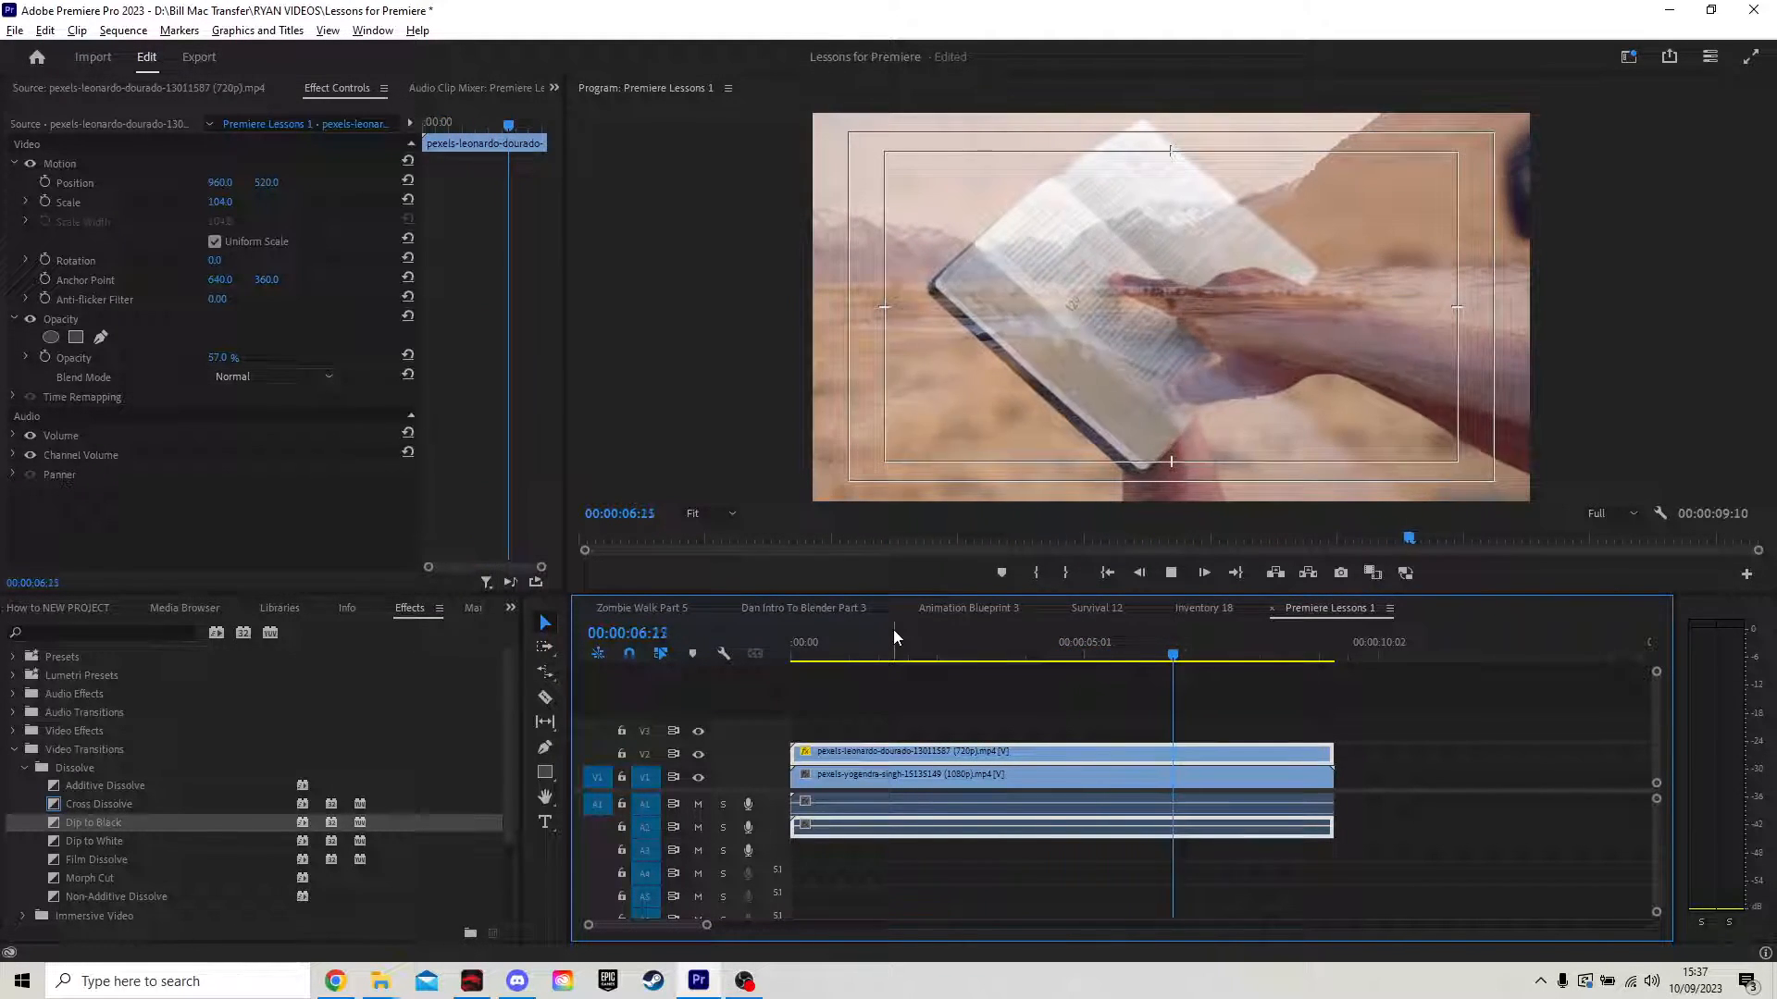
{"action": "key", "text": "space"}
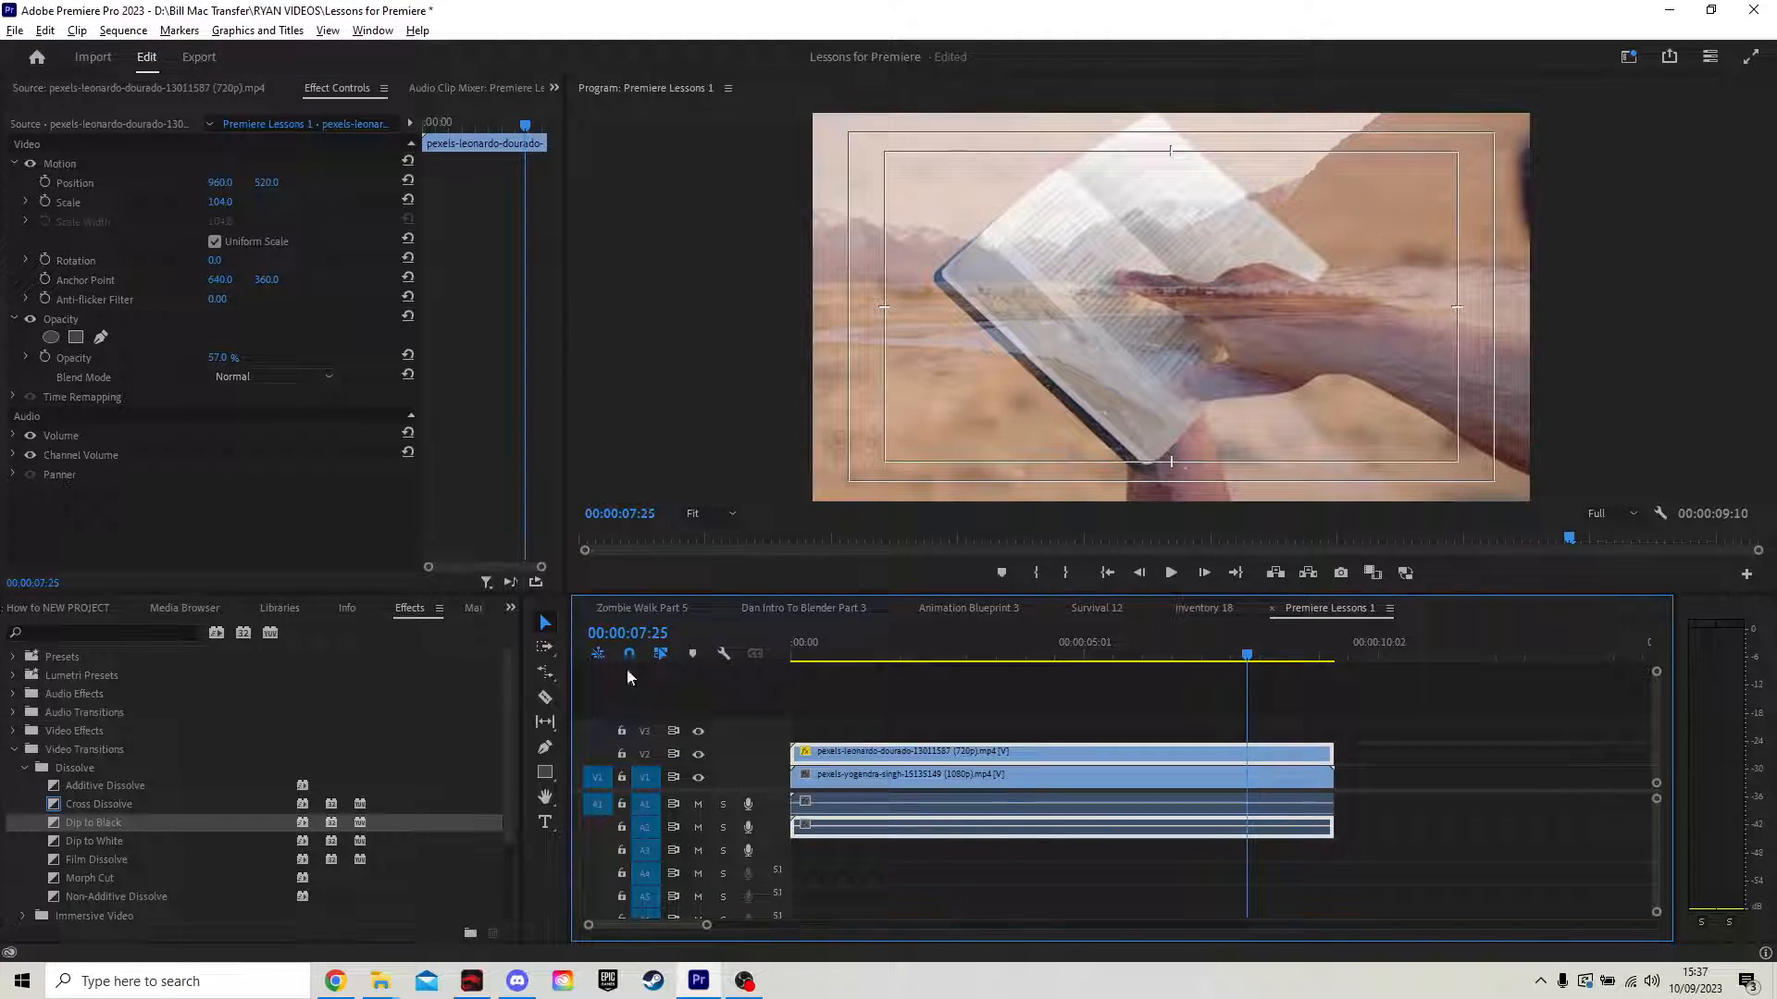
Step: Move the book clip down to V1 after the river clip, leaving a small gap between them
{"action": "left_click_drag", "start_coordinate": [708, 926], "coordinate": [1019, 931]}
{"action": "key", "text": "Home"}
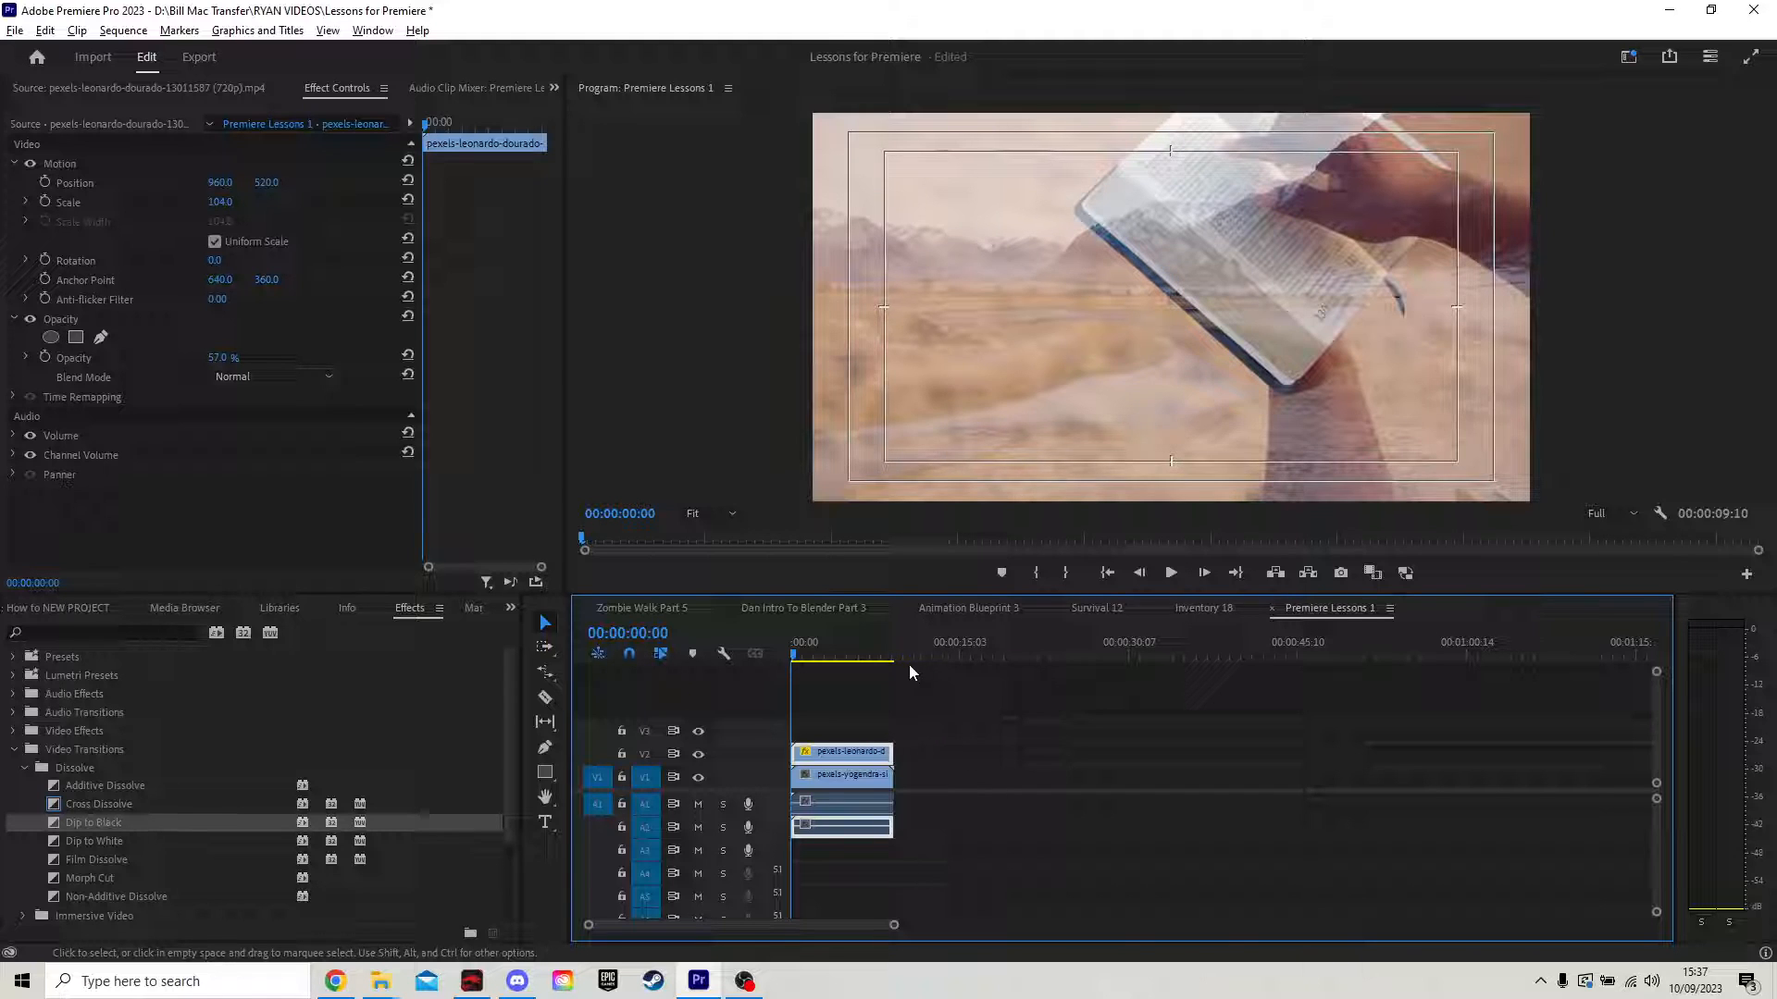
{"action": "left_click_drag", "start_coordinate": [894, 926], "coordinate": [721, 926]}
{"action": "left_click_drag", "start_coordinate": [997, 752], "coordinate": [1474, 757]}
{"action": "mouse_move", "coordinate": [1307, 754]}
{"action": "left_mouse_down"}
{"action": "mouse_move", "coordinate": [1318, 833]}
{"action": "mouse_move", "coordinate": [1305, 780]}
{"action": "left_mouse_up"}
Step: Play the sequence across the gap from the end of the river clip into the book clip
{"action": "left_click", "coordinate": [1192, 640]}
{"action": "key", "text": "space"}
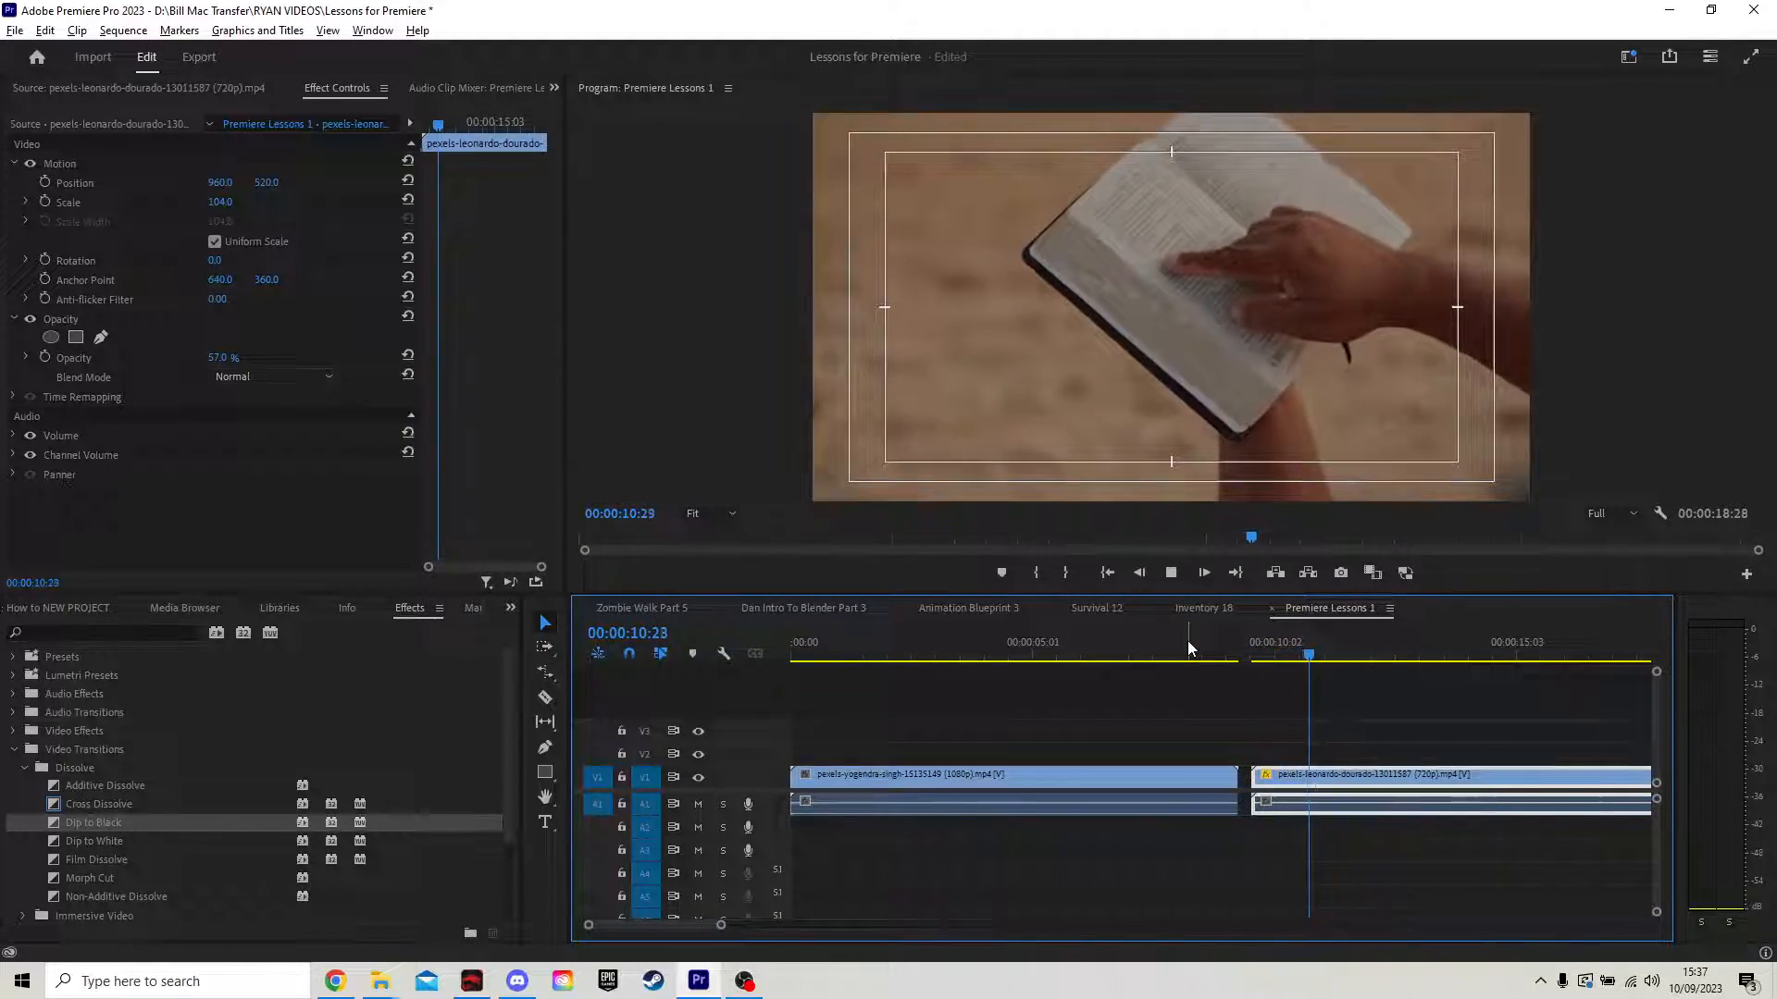
{"action": "key", "text": "space"}
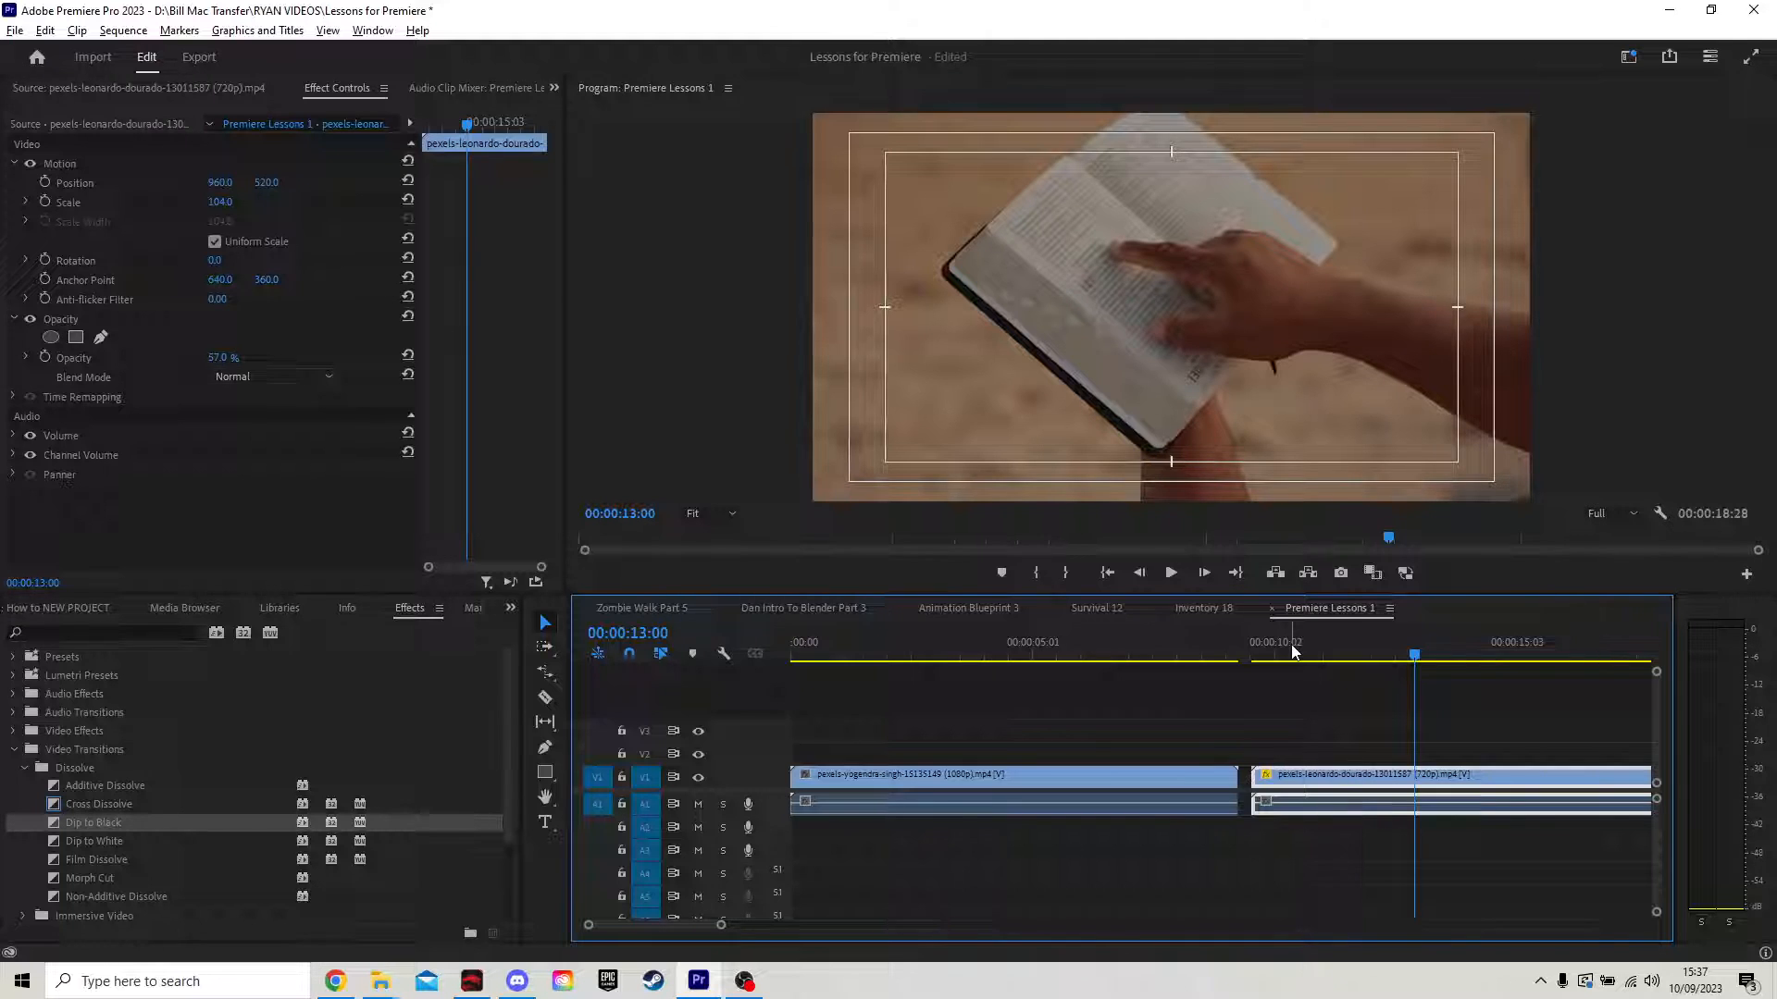
Step: Split the river clip into several short segments with razor cuts from 00:00:04:18 onward
{"action": "mouse_move", "coordinate": [1027, 657]}
{"action": "left_mouse_down"}
{"action": "mouse_move", "coordinate": [1013, 657]}
{"action": "mouse_move", "coordinate": [1046, 657]}
{"action": "mouse_move", "coordinate": [1014, 659]}
{"action": "left_mouse_up"}
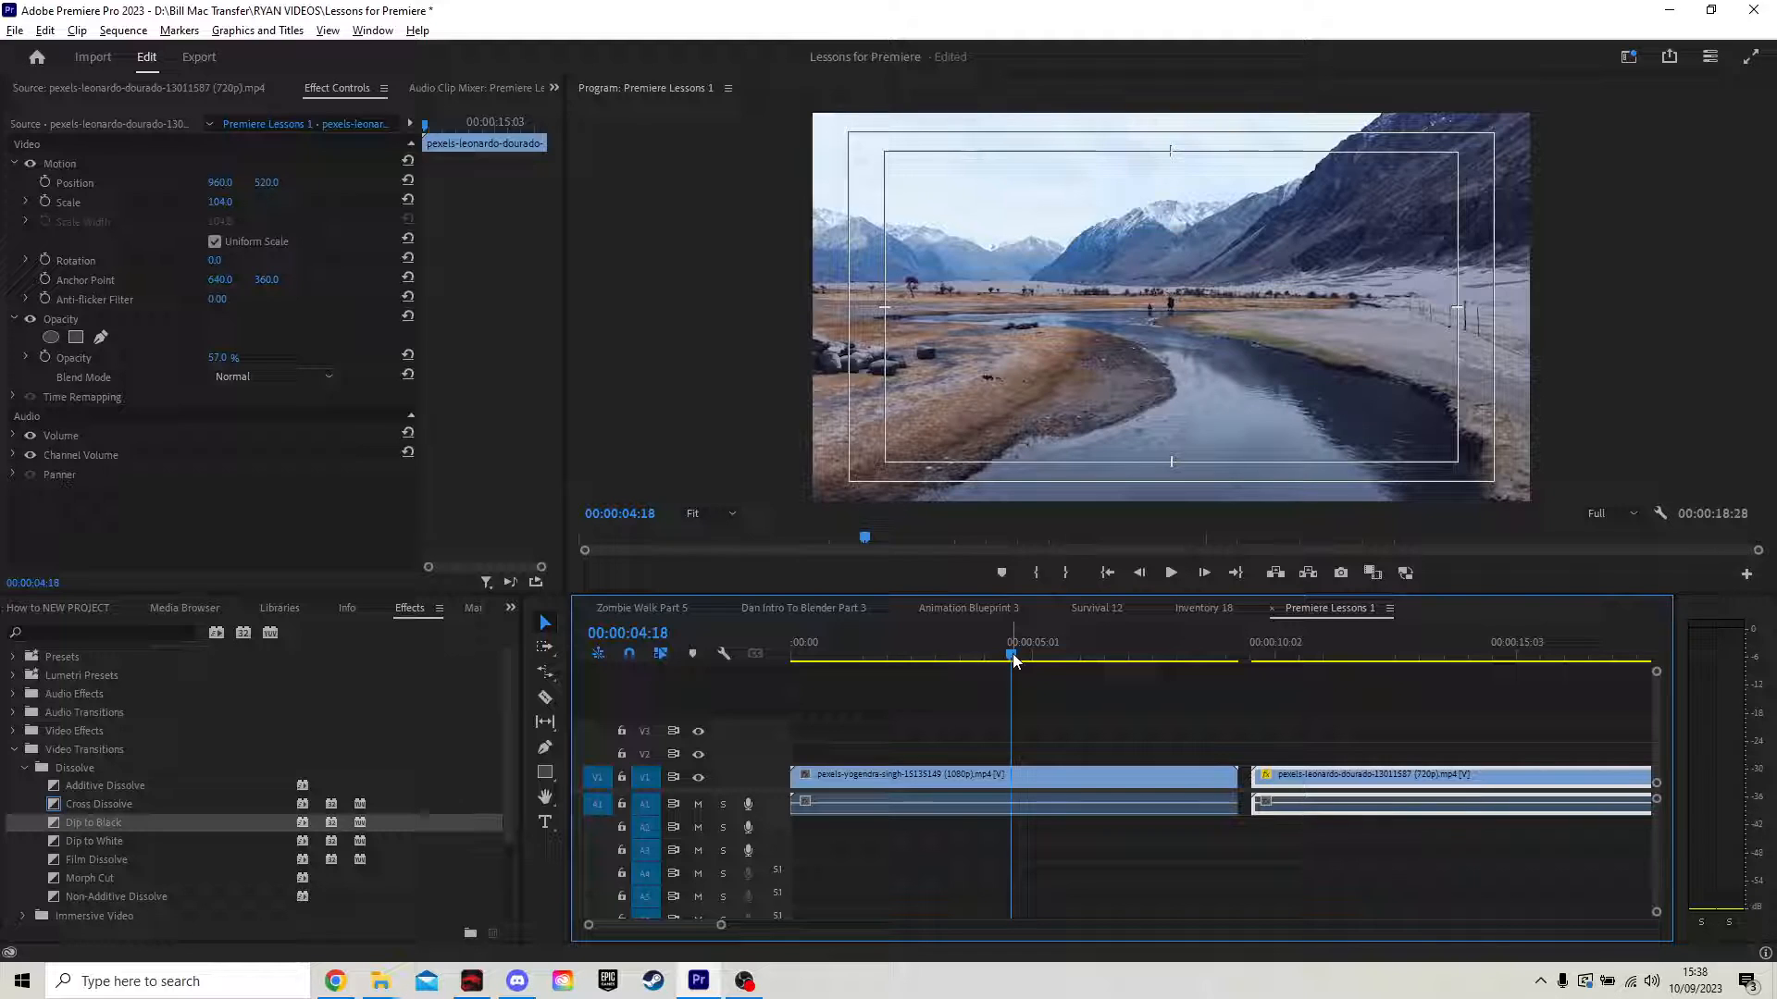
{"action": "left_click", "coordinate": [545, 697]}
{"action": "left_click", "coordinate": [1030, 776]}
{"action": "left_click", "coordinate": [1110, 782]}
{"action": "left_click", "coordinate": [1169, 782]}
{"action": "left_click", "coordinate": [1196, 784]}
Step: Delete three of the short river clip segments, leaving gaps between the remaining pieces
{"action": "key", "text": "v"}
{"action": "left_click", "coordinate": [1022, 780]}
{"action": "key", "text": "Delete"}
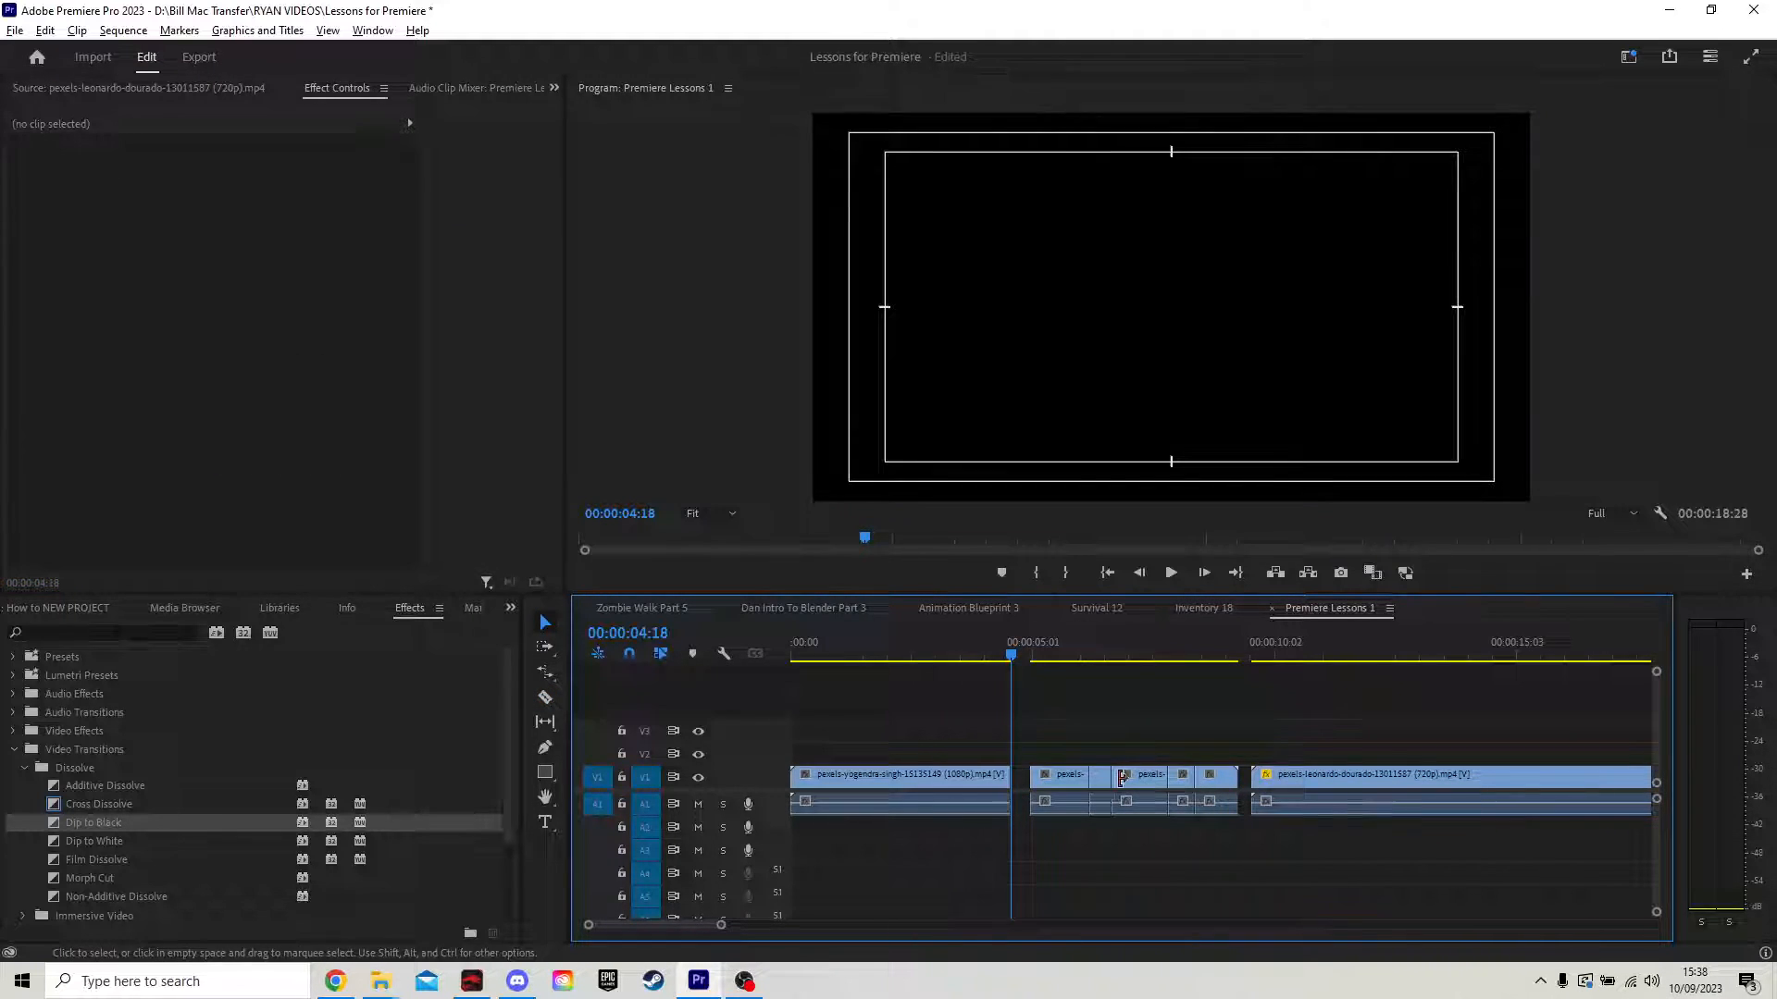
{"action": "left_click", "coordinate": [1103, 775]}
{"action": "key", "text": "Delete"}
{"action": "left_click", "coordinate": [1179, 784]}
{"action": "key", "text": "Delete"}
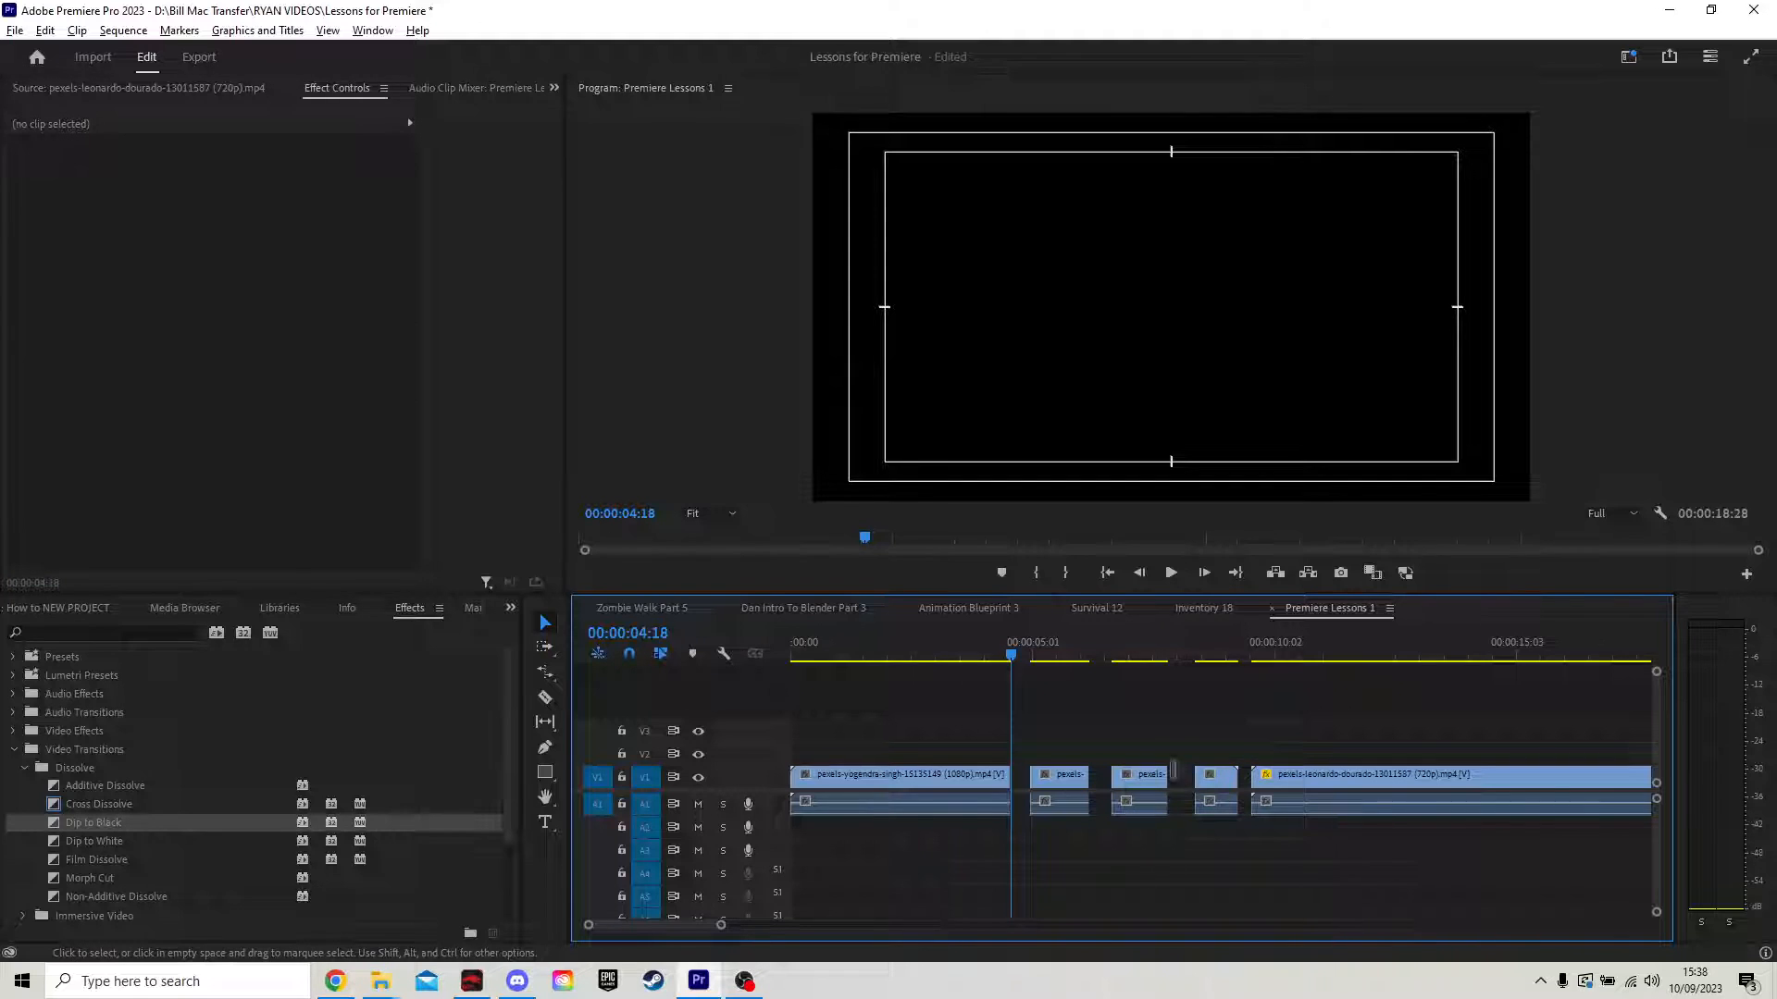
Step: Play the sequence from before the first gap through to the book clip
{"action": "left_click", "coordinate": [1001, 657]}
{"action": "key", "text": "space"}
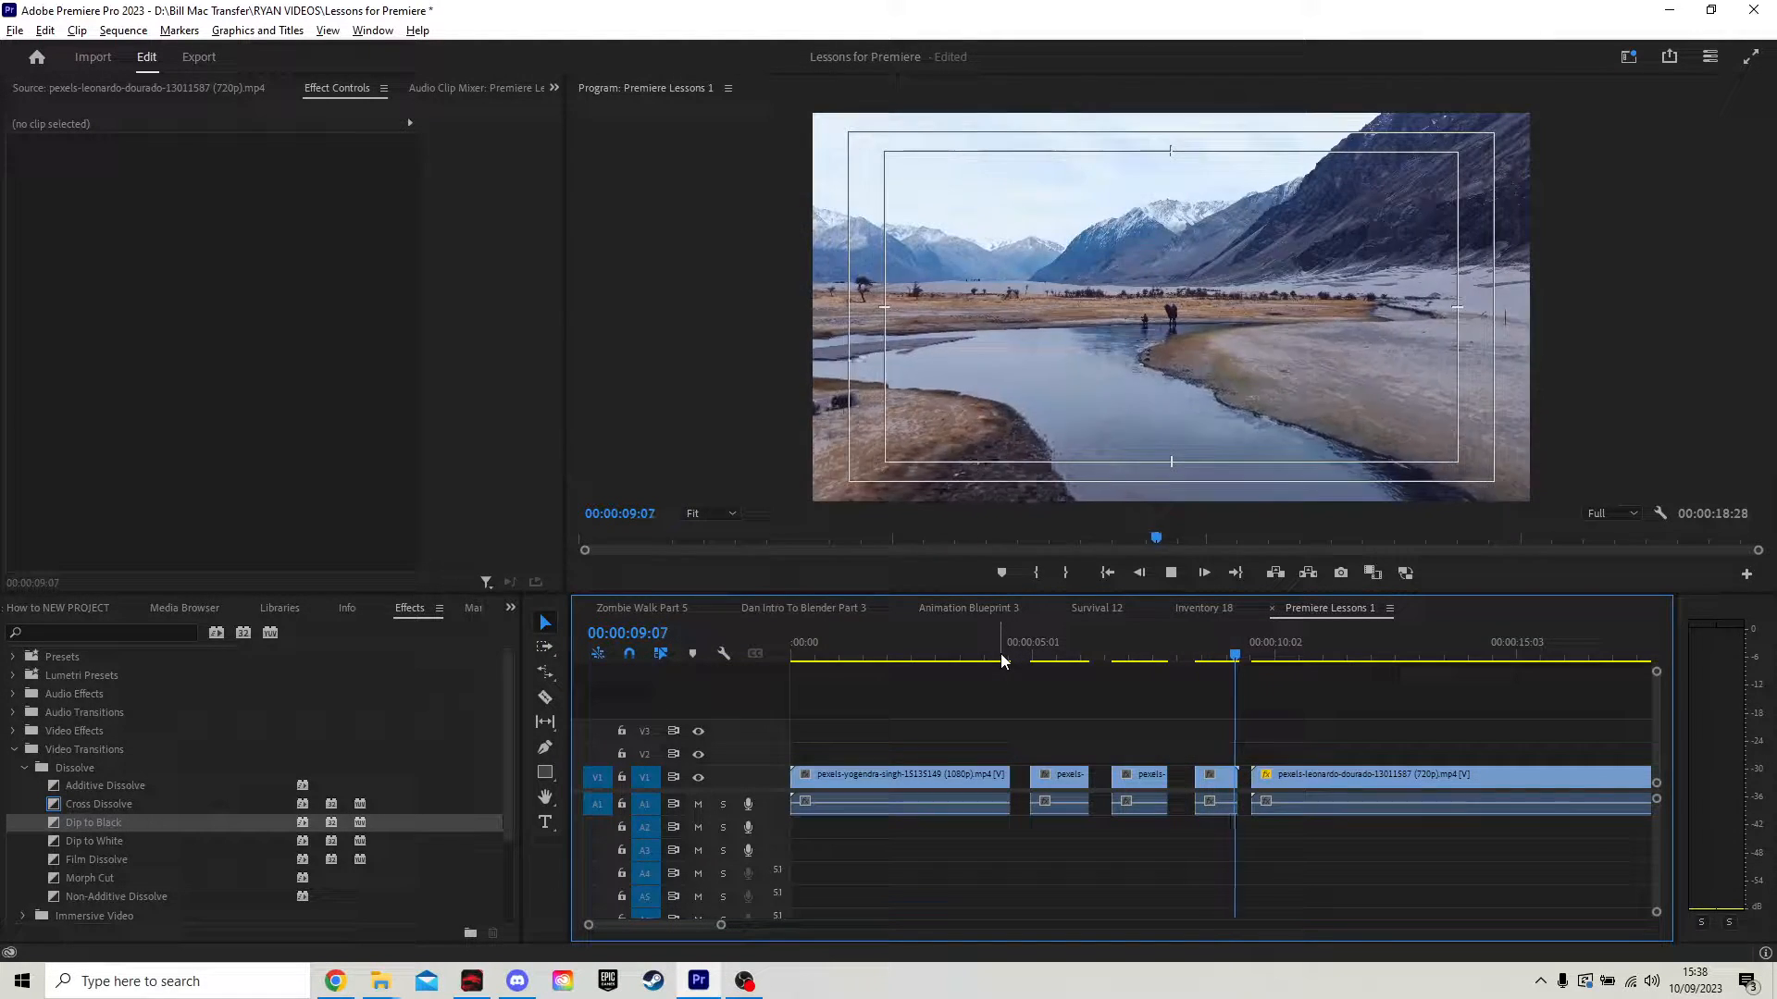
{"action": "key", "text": "space"}
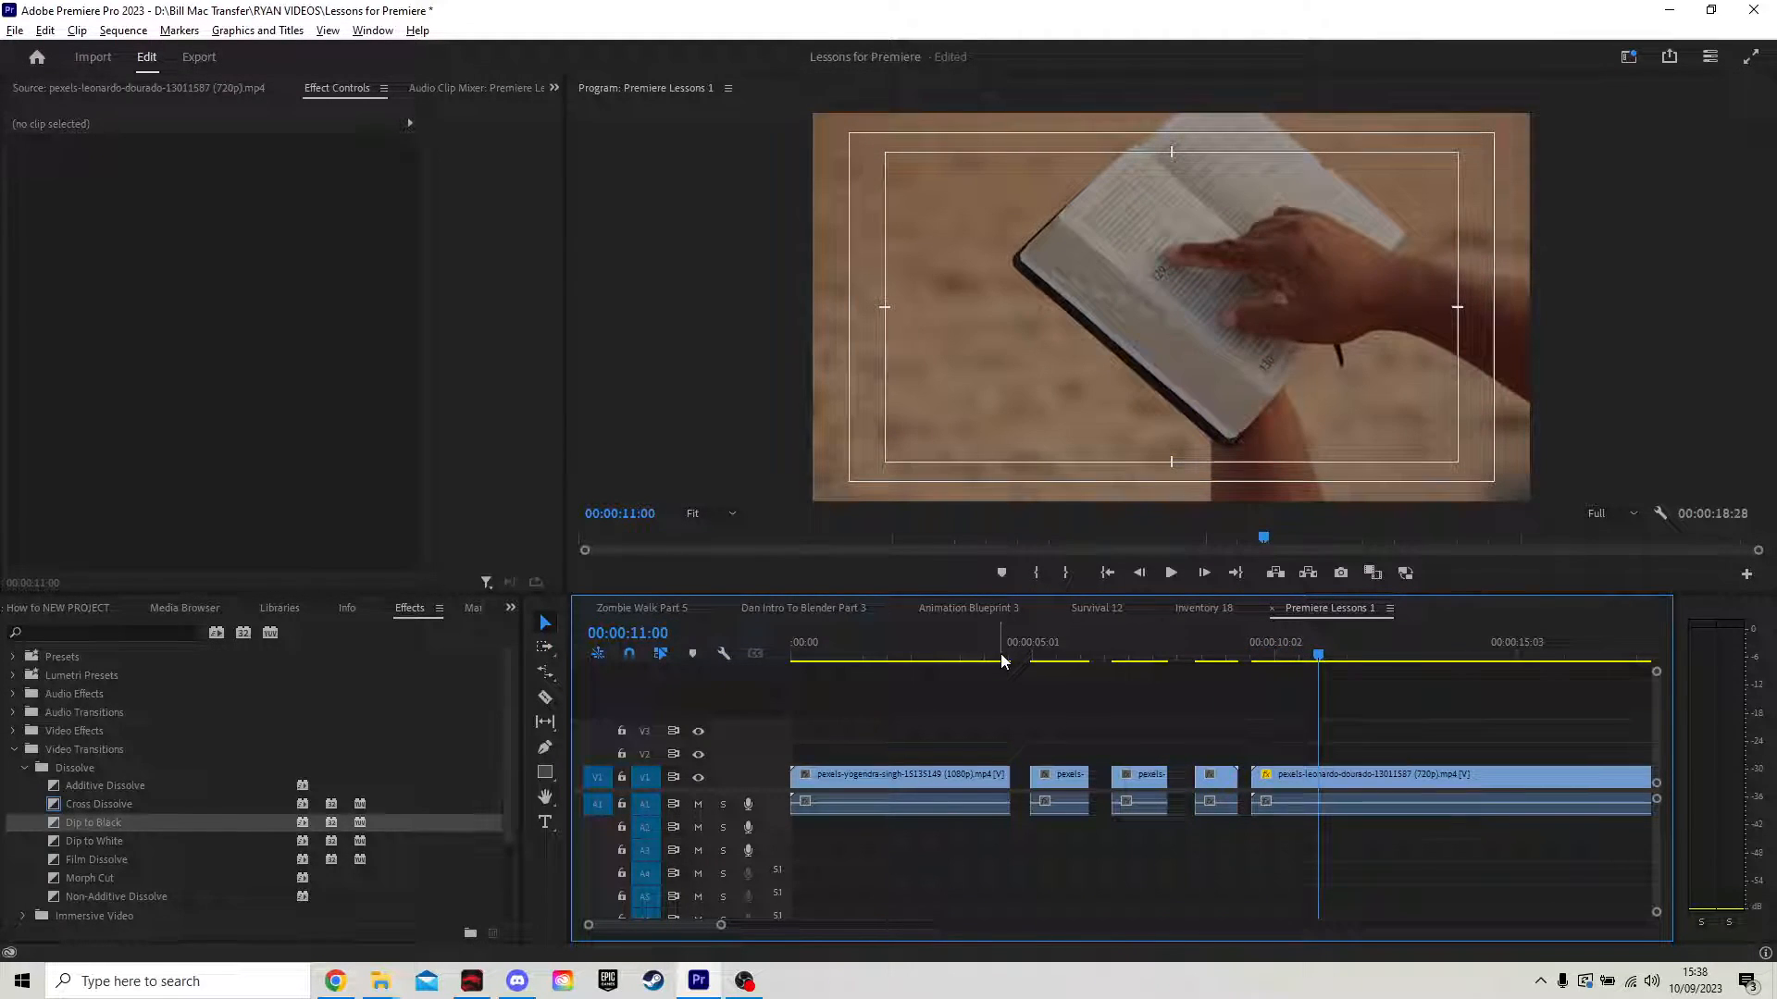
Step: Undo the segment deletions and razor cuts so the river clip is whole again
{"action": "key", "text": "ctrl+z"}
{"action": "key", "text": "ctrl+z"}
{"action": "key", "text": "ctrl+z"}
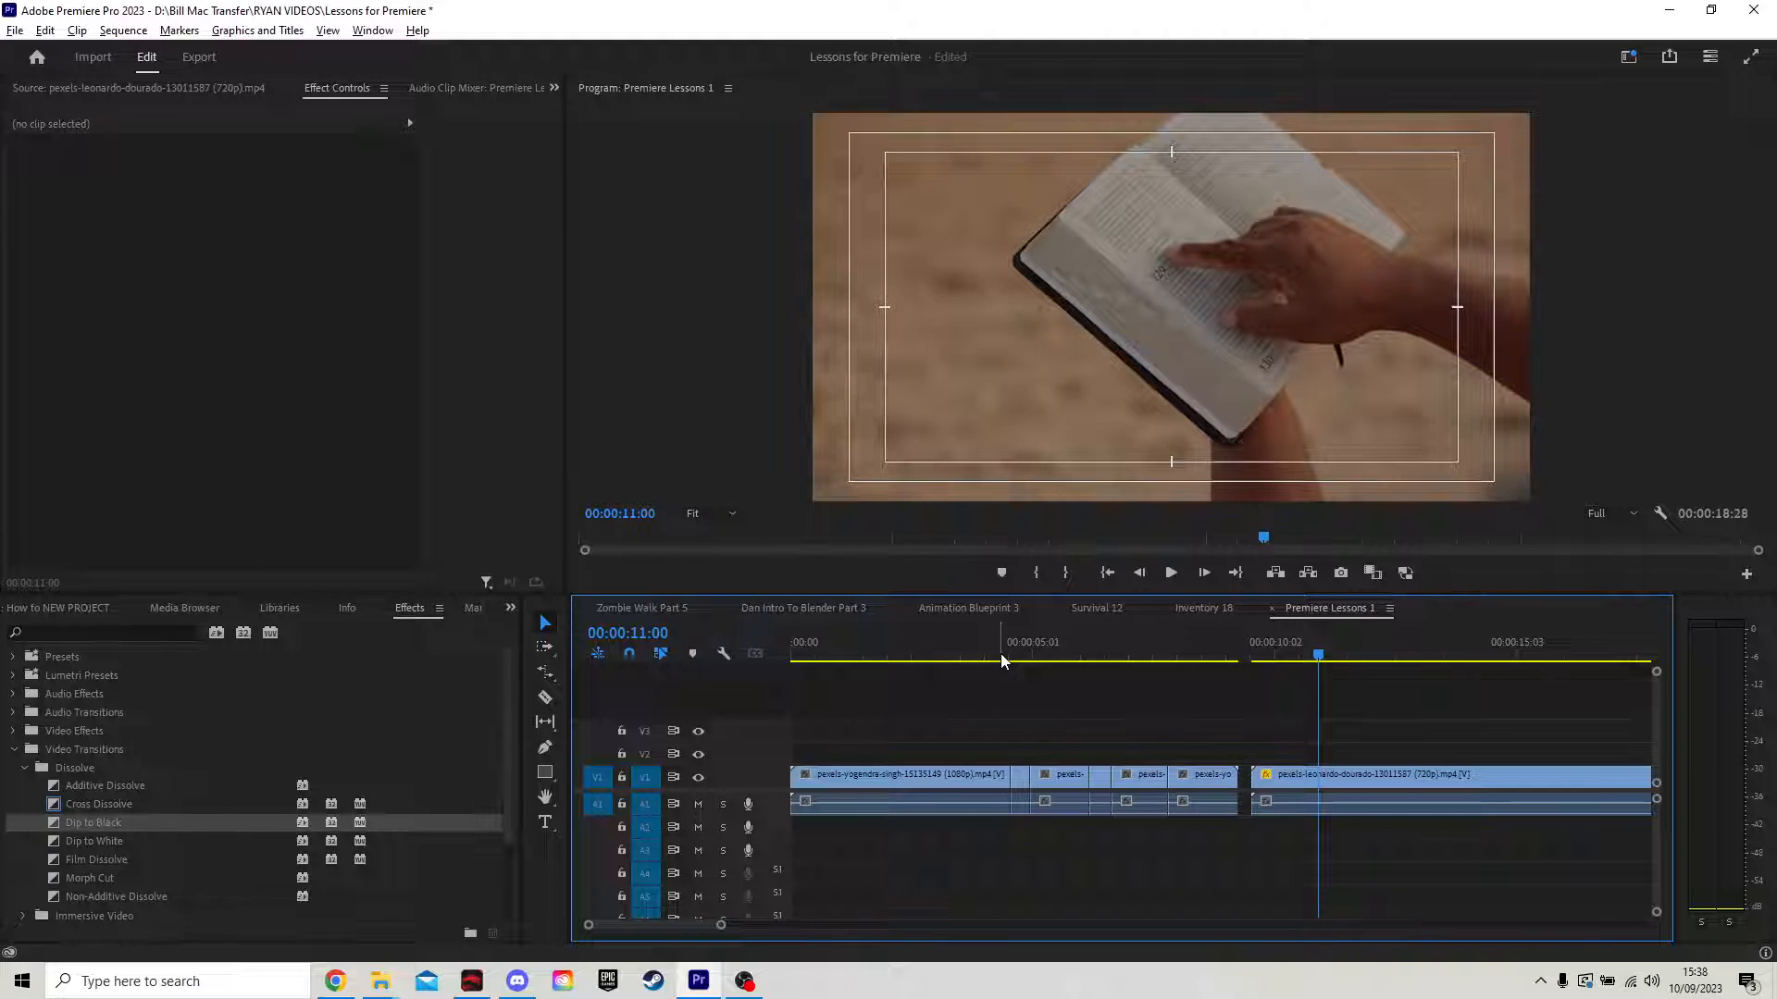
{"action": "key", "text": "ctrl+z"}
{"action": "key", "text": "ctrl+z"}
{"action": "key", "text": "ctrl+z"}
{"action": "key", "text": "ctrl+z"}
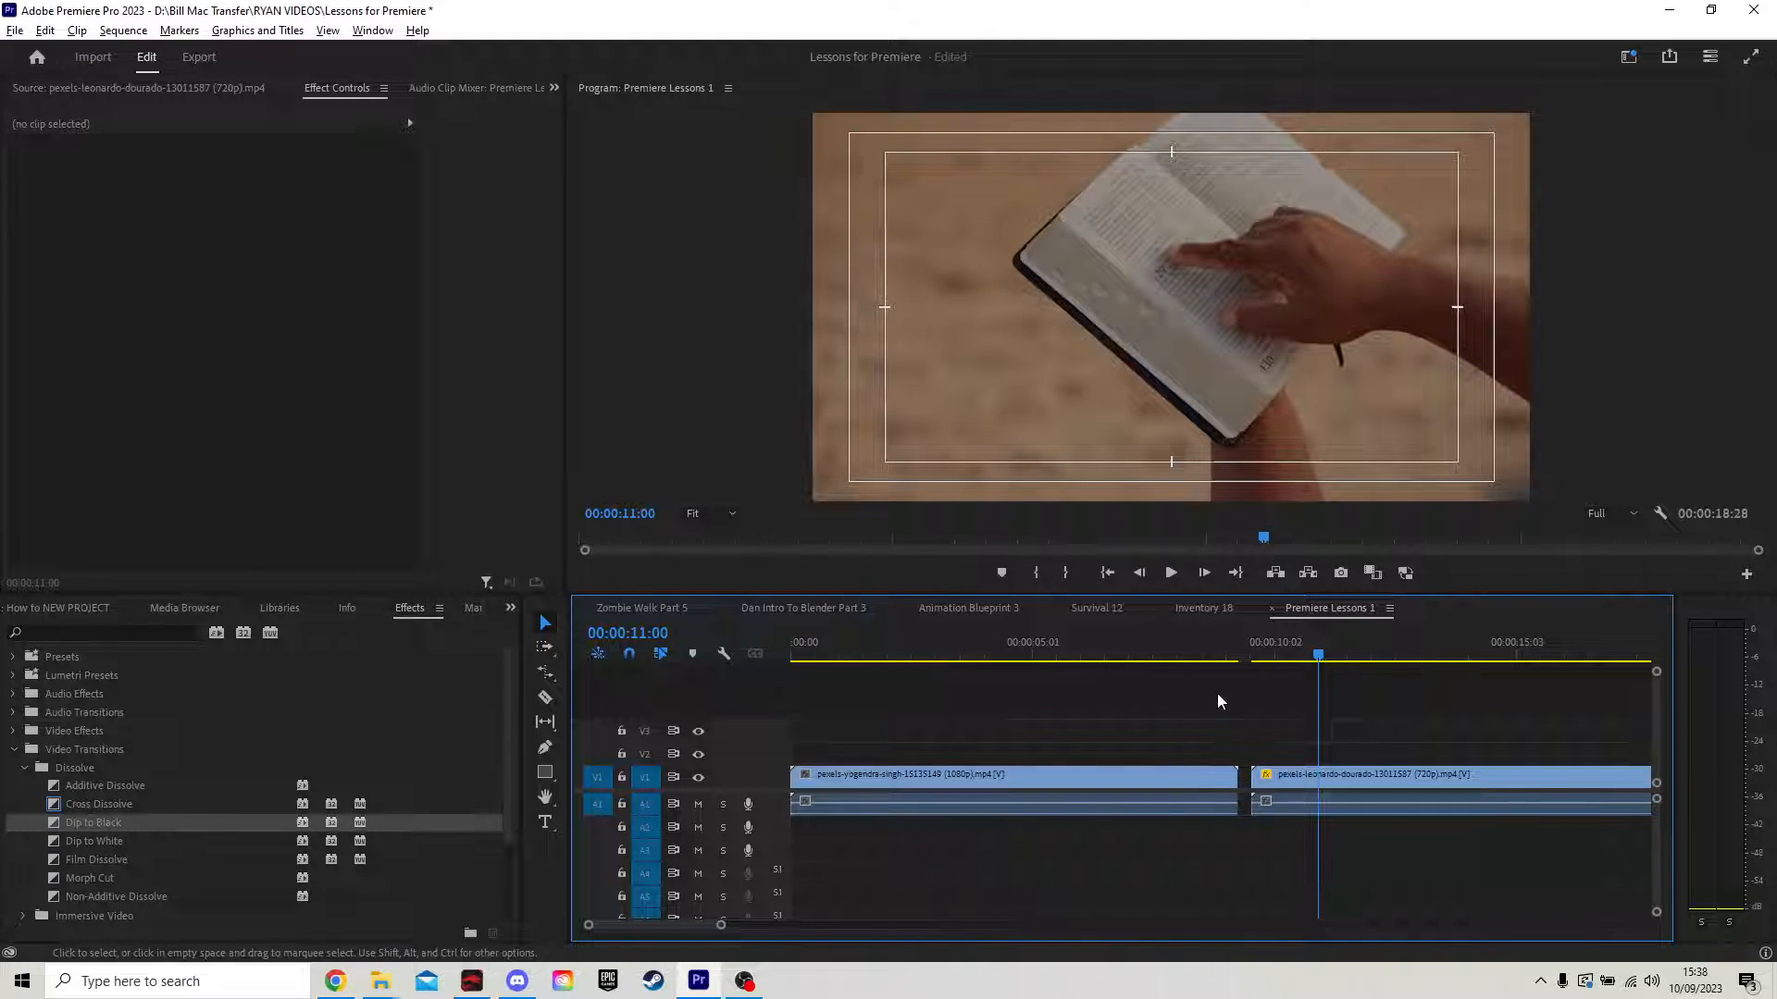
Step: Ripple delete the gap between the river clip and the book clip on V1
{"action": "right_click", "coordinate": [1245, 780]}
{"action": "left_click", "coordinate": [1257, 796]}
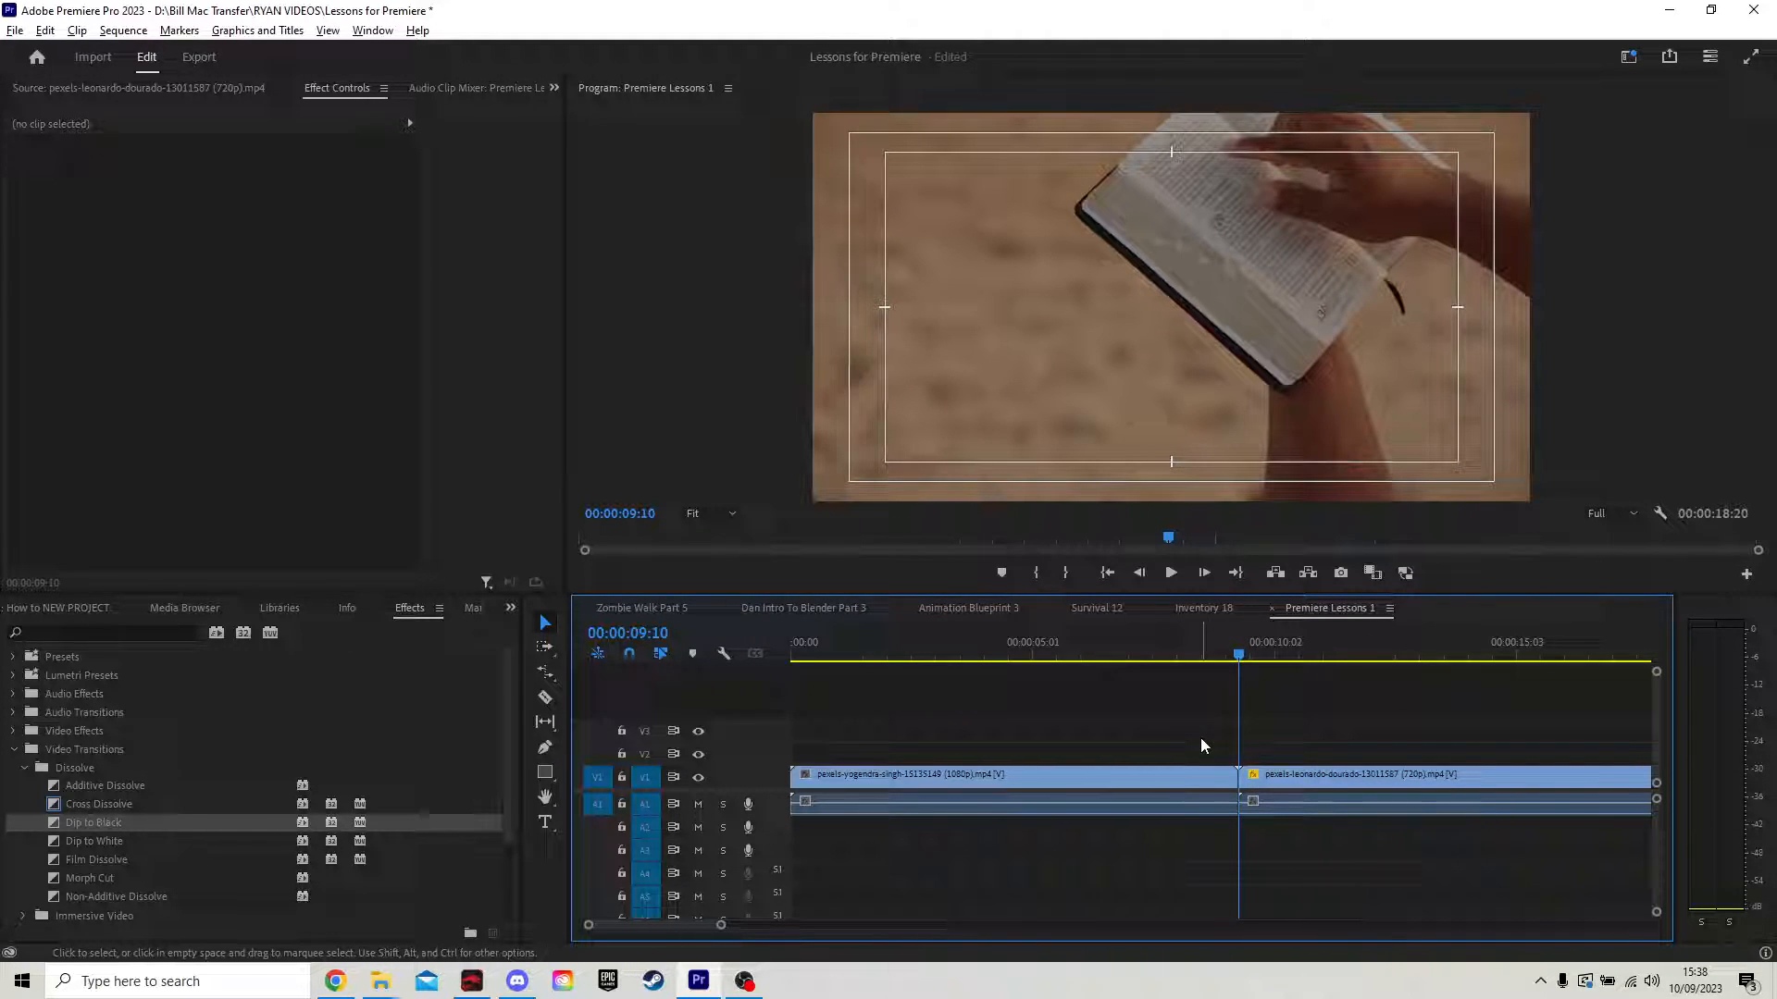
{"action": "left_click_drag", "start_coordinate": [721, 925], "coordinate": [792, 925]}
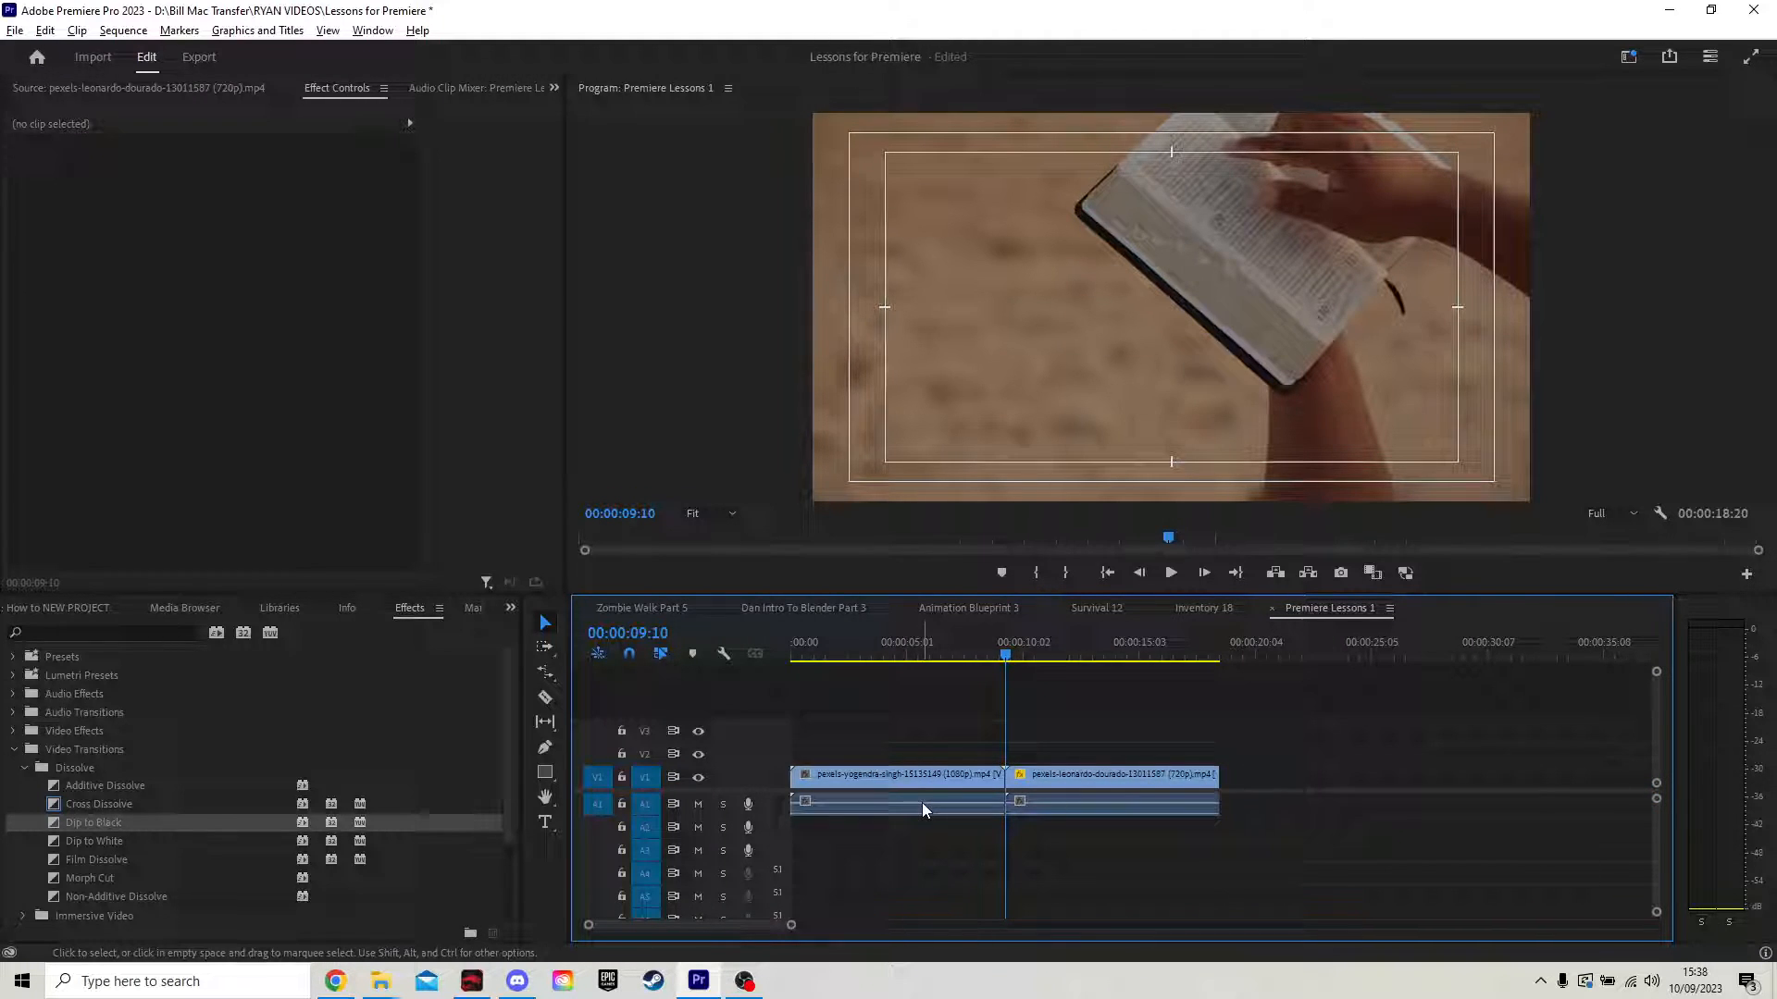
Step: Collapse the Video Transitions folder and expand the Crossfade group of Audio Transitions to show its effects
{"action": "left_click", "coordinate": [15, 752]}
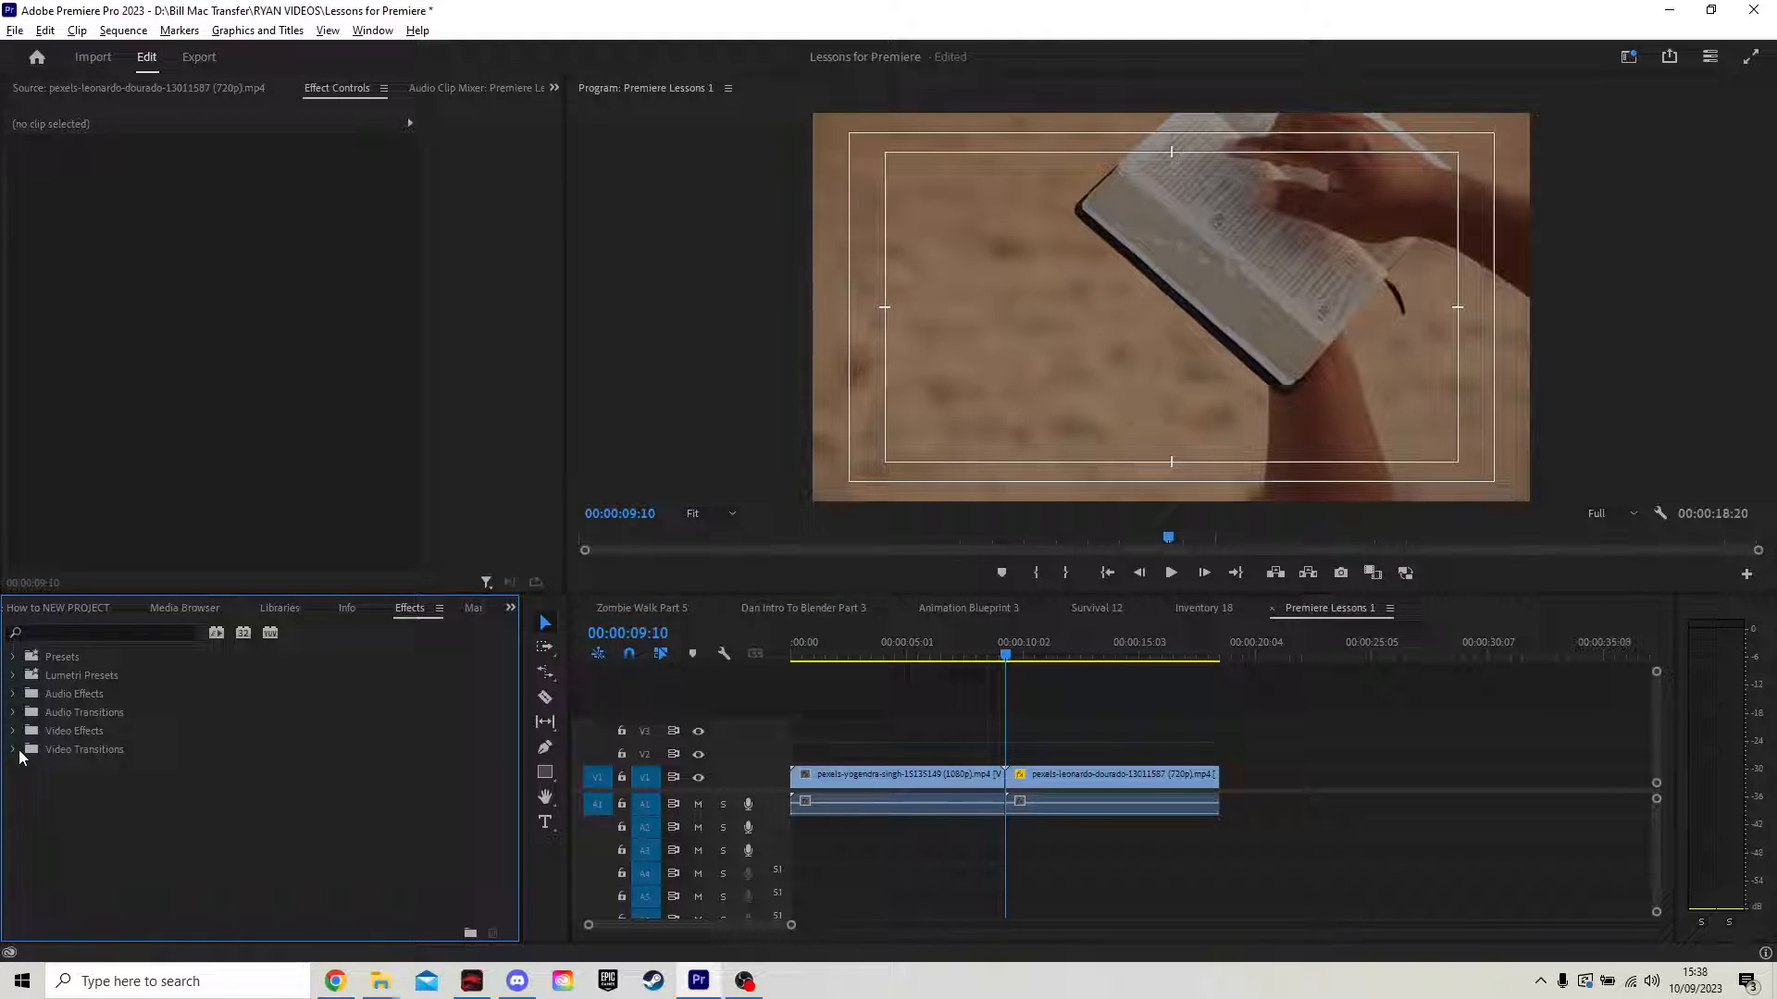
{"action": "left_click", "coordinate": [13, 714]}
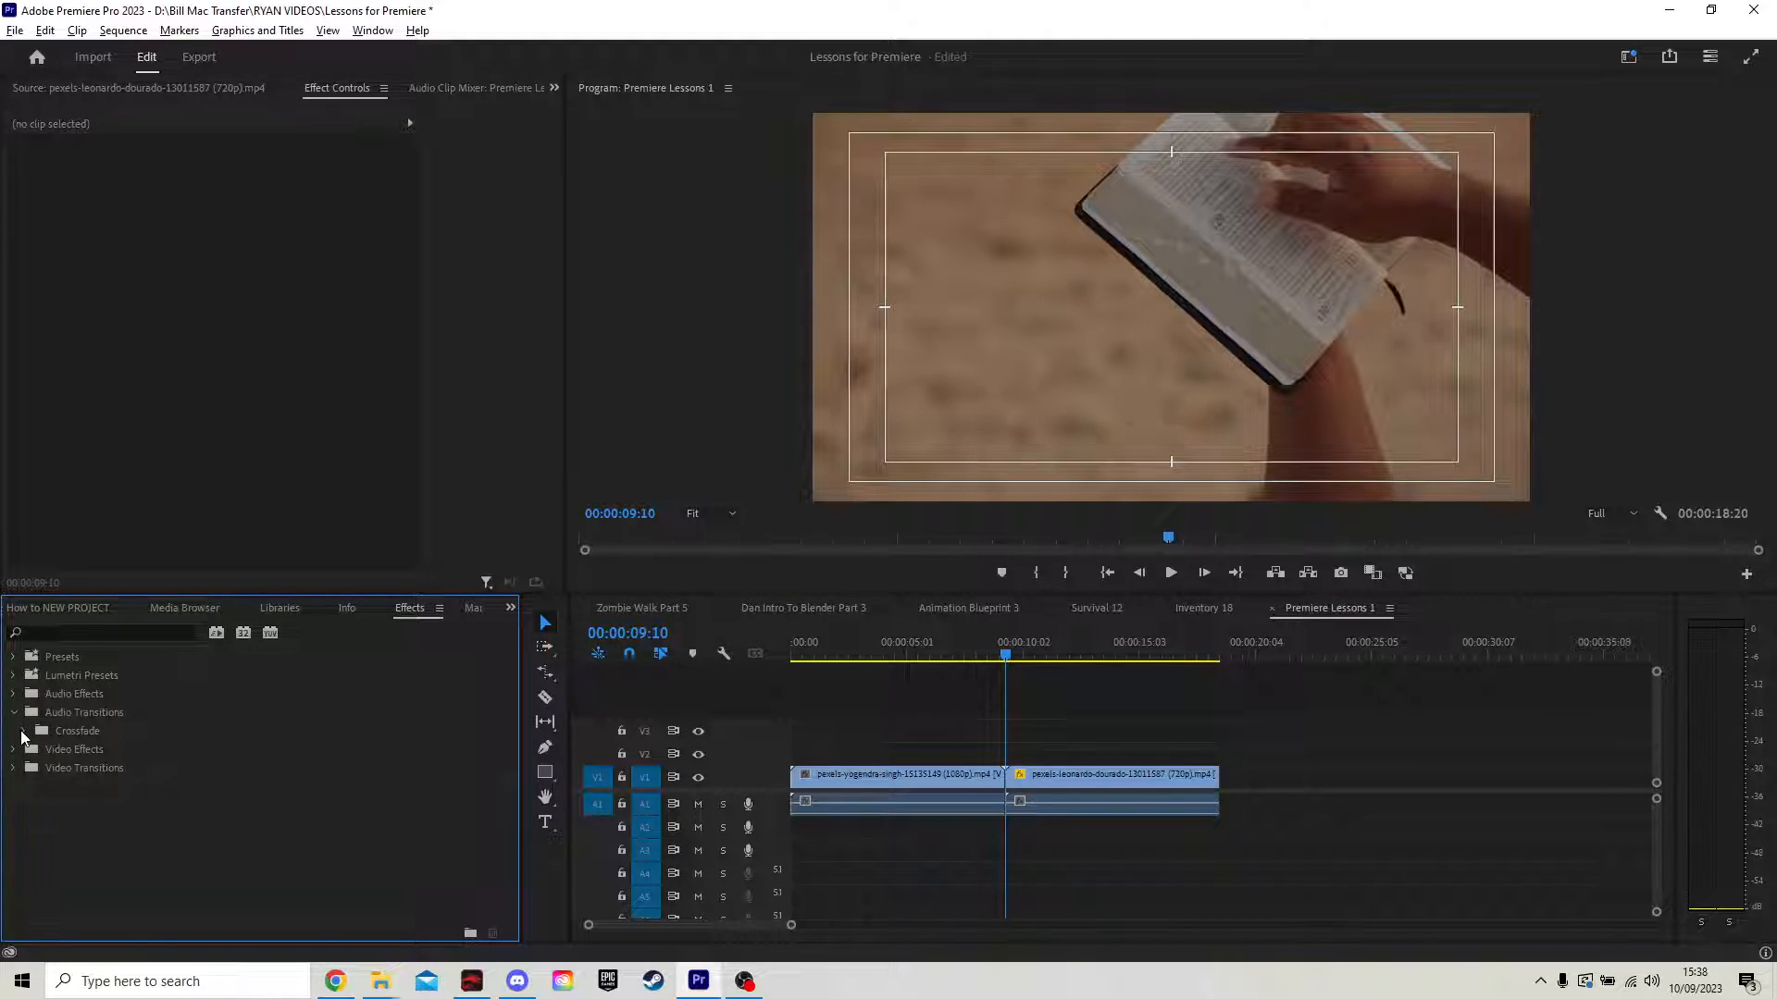
{"action": "left_click", "coordinate": [24, 733]}
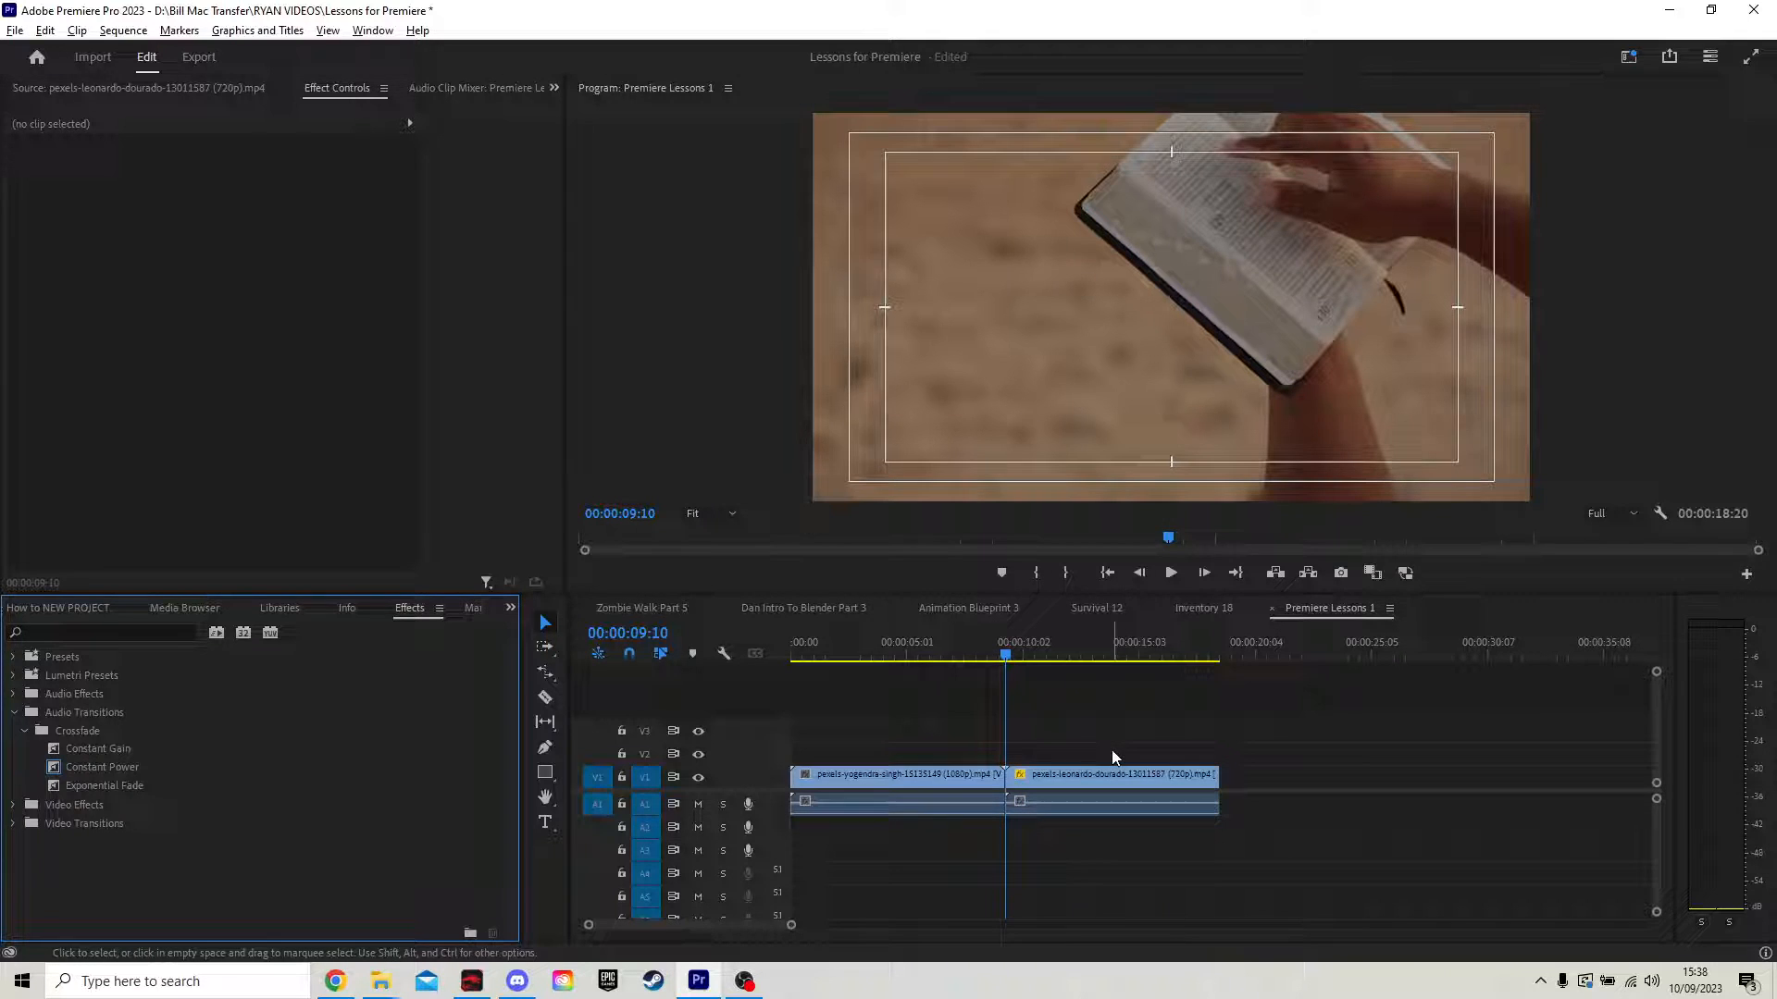
Step: Scrub across the cut between the river and book clips, and park the playhead in the river clip at 00:00:03:04
{"action": "left_click", "coordinate": [987, 652]}
{"action": "left_click_drag", "start_coordinate": [989, 650], "coordinate": [1058, 686]}
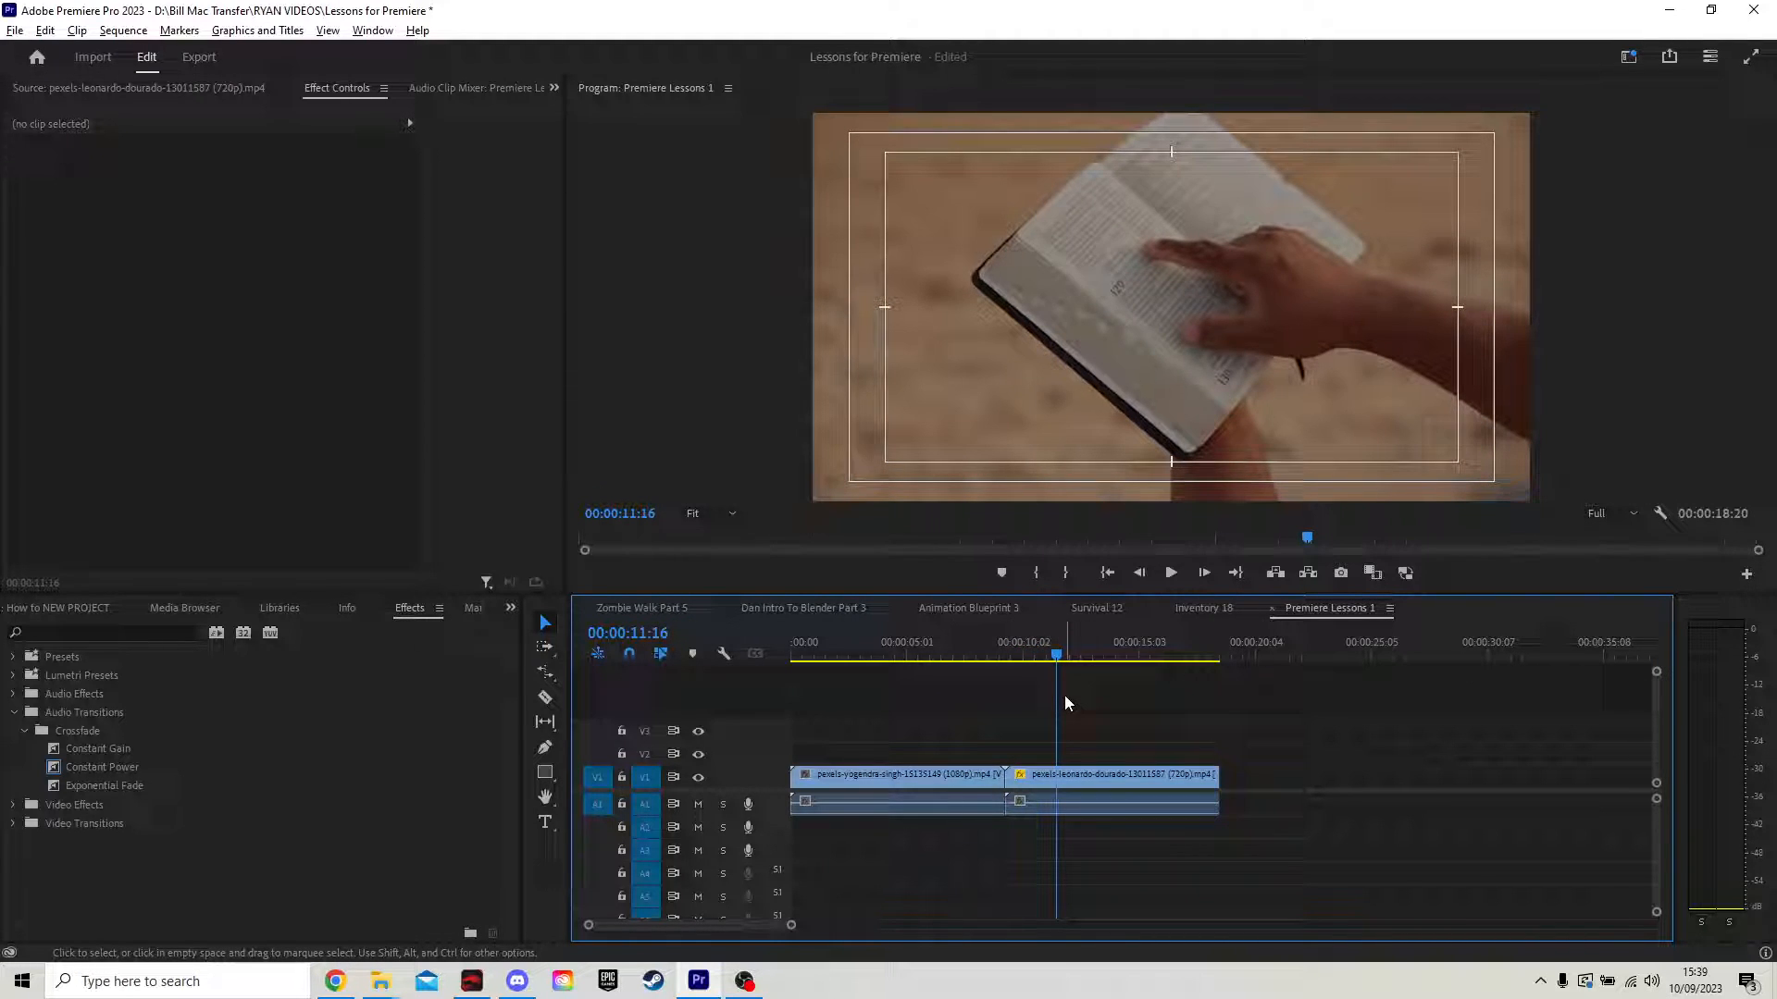
{"action": "left_click", "coordinate": [993, 655]}
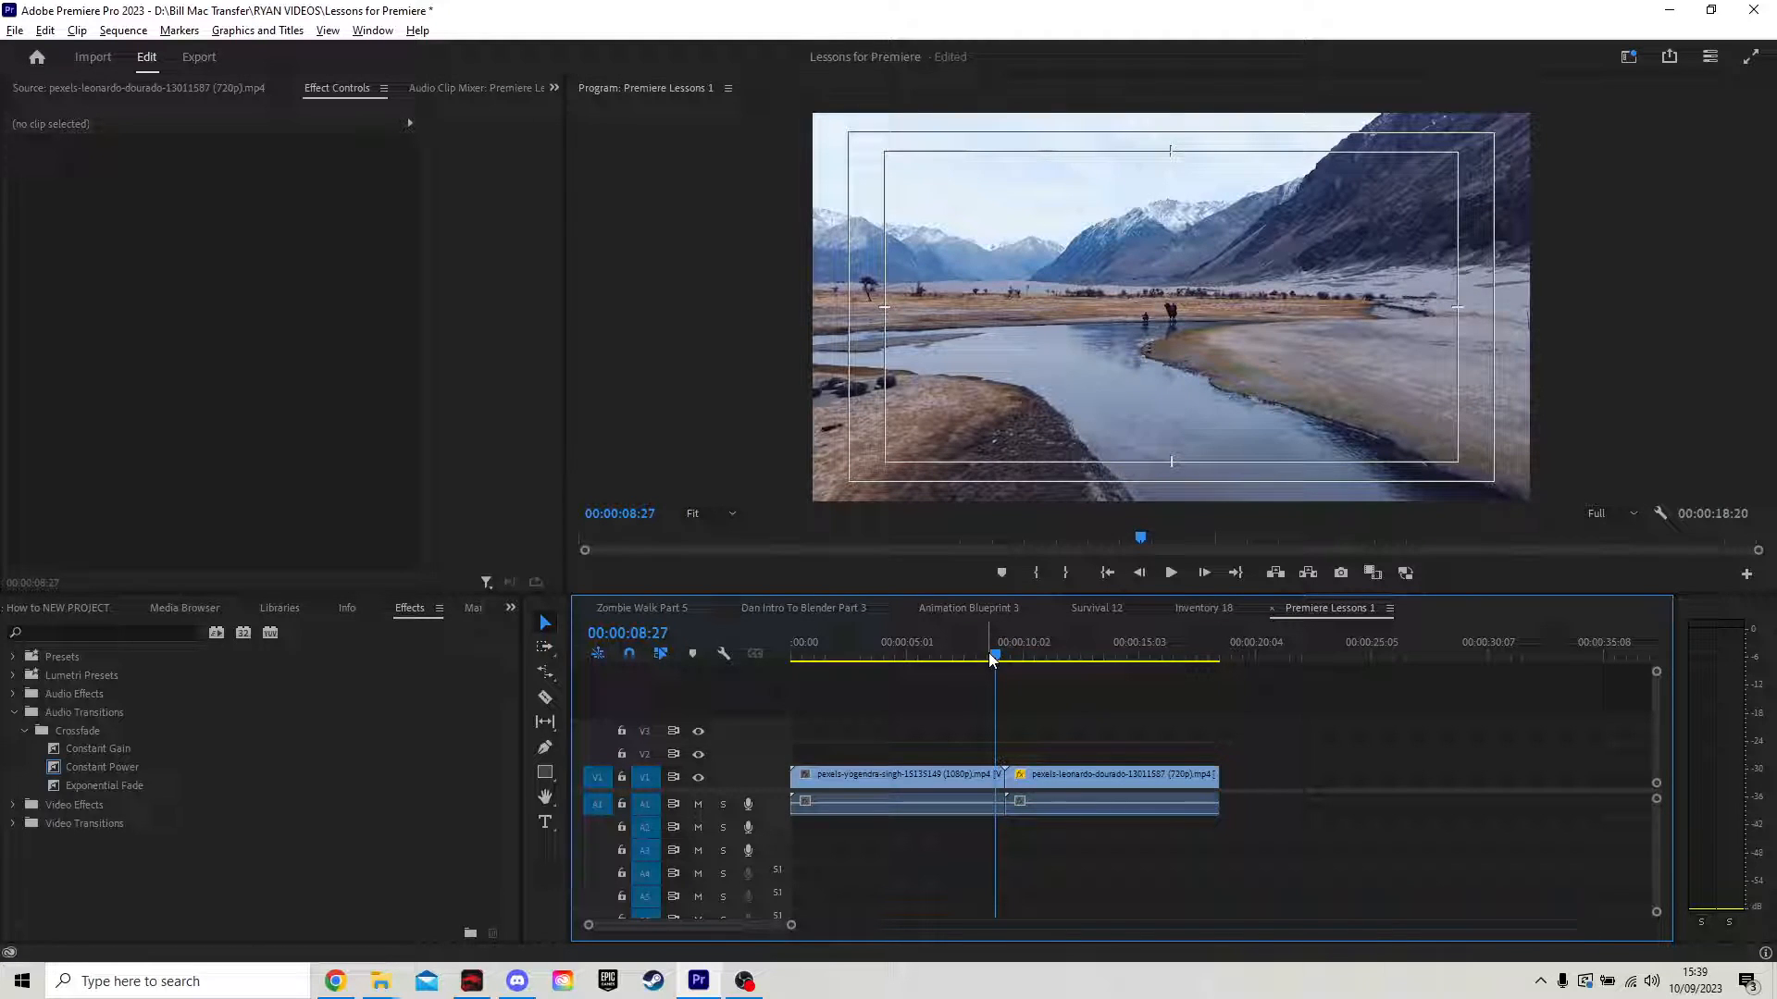
{"action": "left_click_drag", "start_coordinate": [975, 653], "coordinate": [865, 659]}
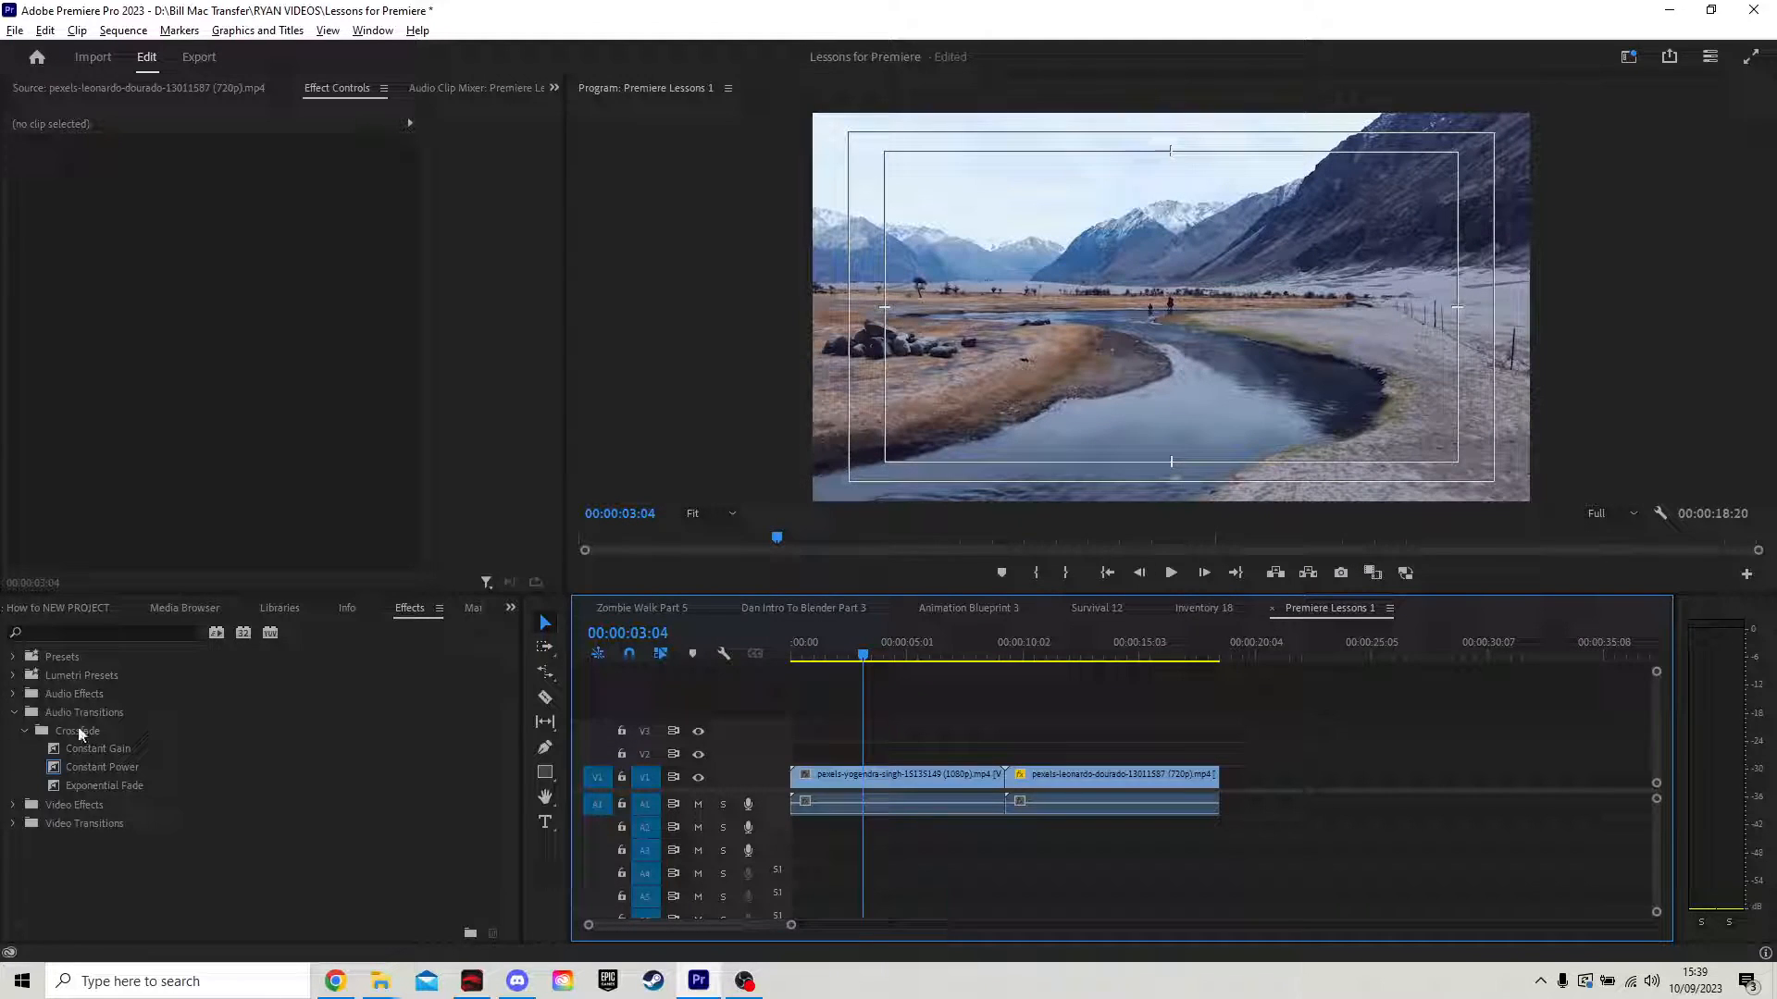
Step: Collapse the Audio Transitions folder, expand Video Effects and look through its effect categories
{"action": "left_click", "coordinate": [13, 712]}
{"action": "left_click", "coordinate": [12, 731]}
{"action": "scroll", "coordinate": [120, 782], "scroll_direction": "down", "scroll_amount": 2}
{"action": "scroll", "coordinate": [122, 783], "scroll_direction": "up", "scroll_amount": 2}
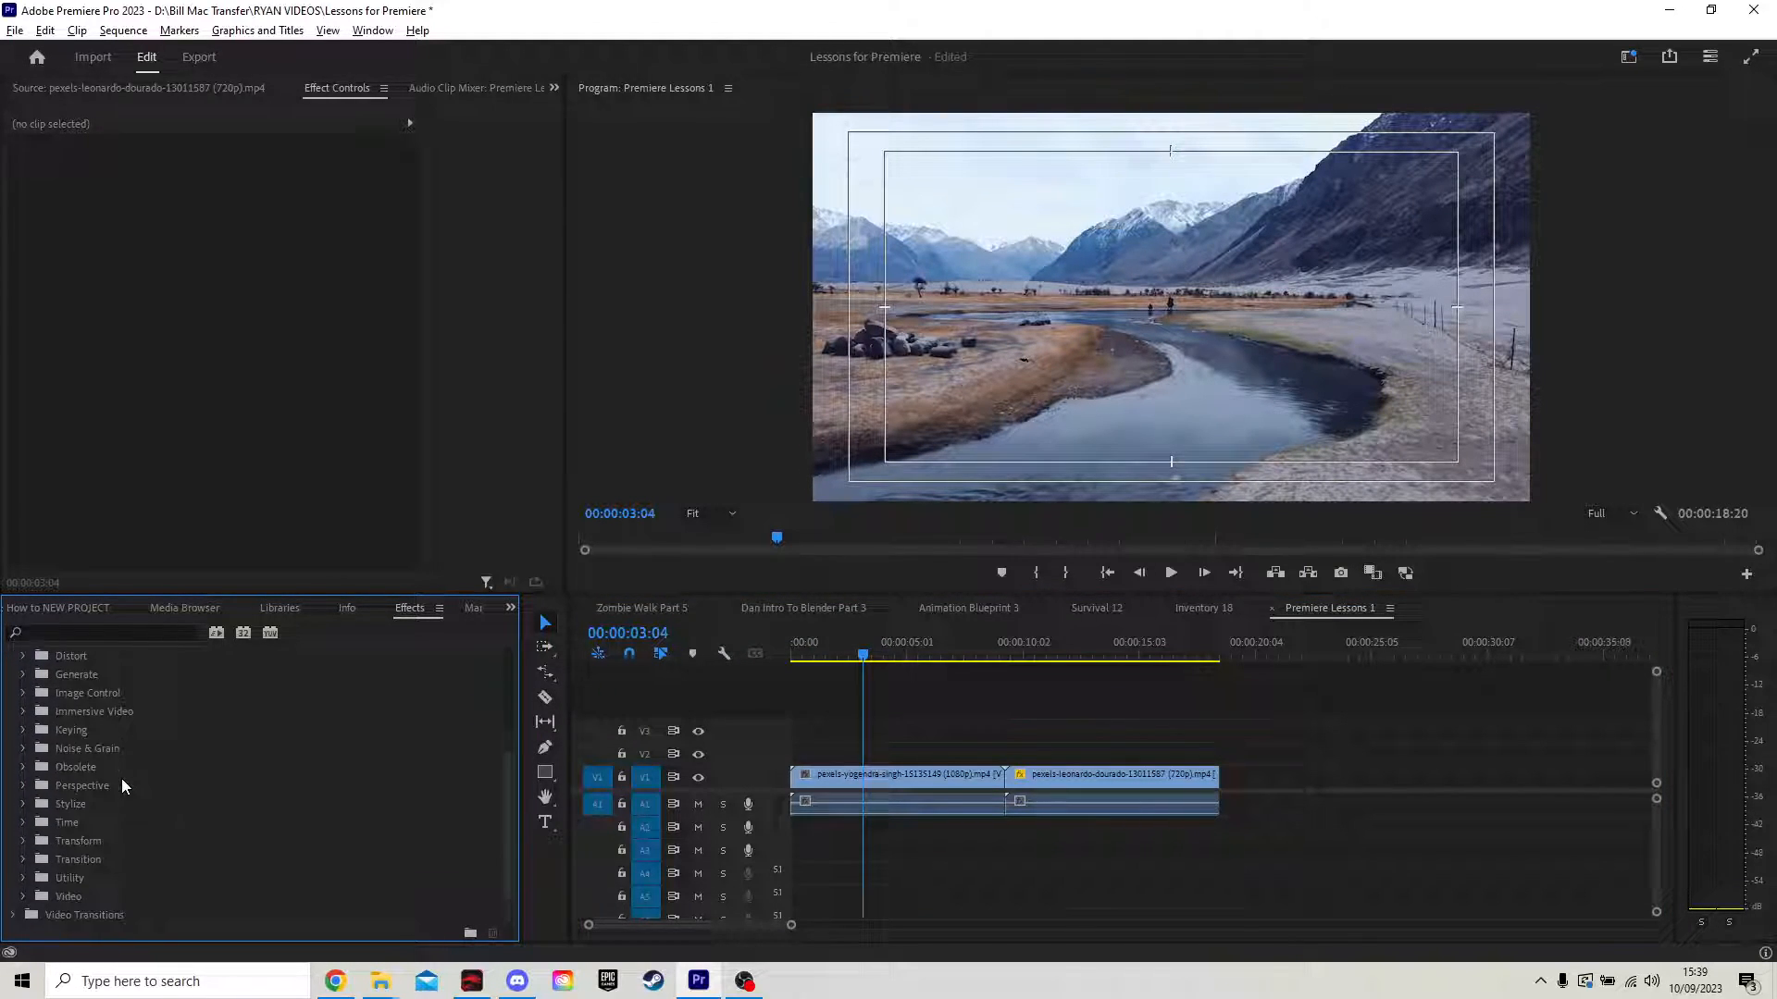
{"action": "scroll", "coordinate": [122, 780], "scroll_direction": "up", "scroll_amount": 3}
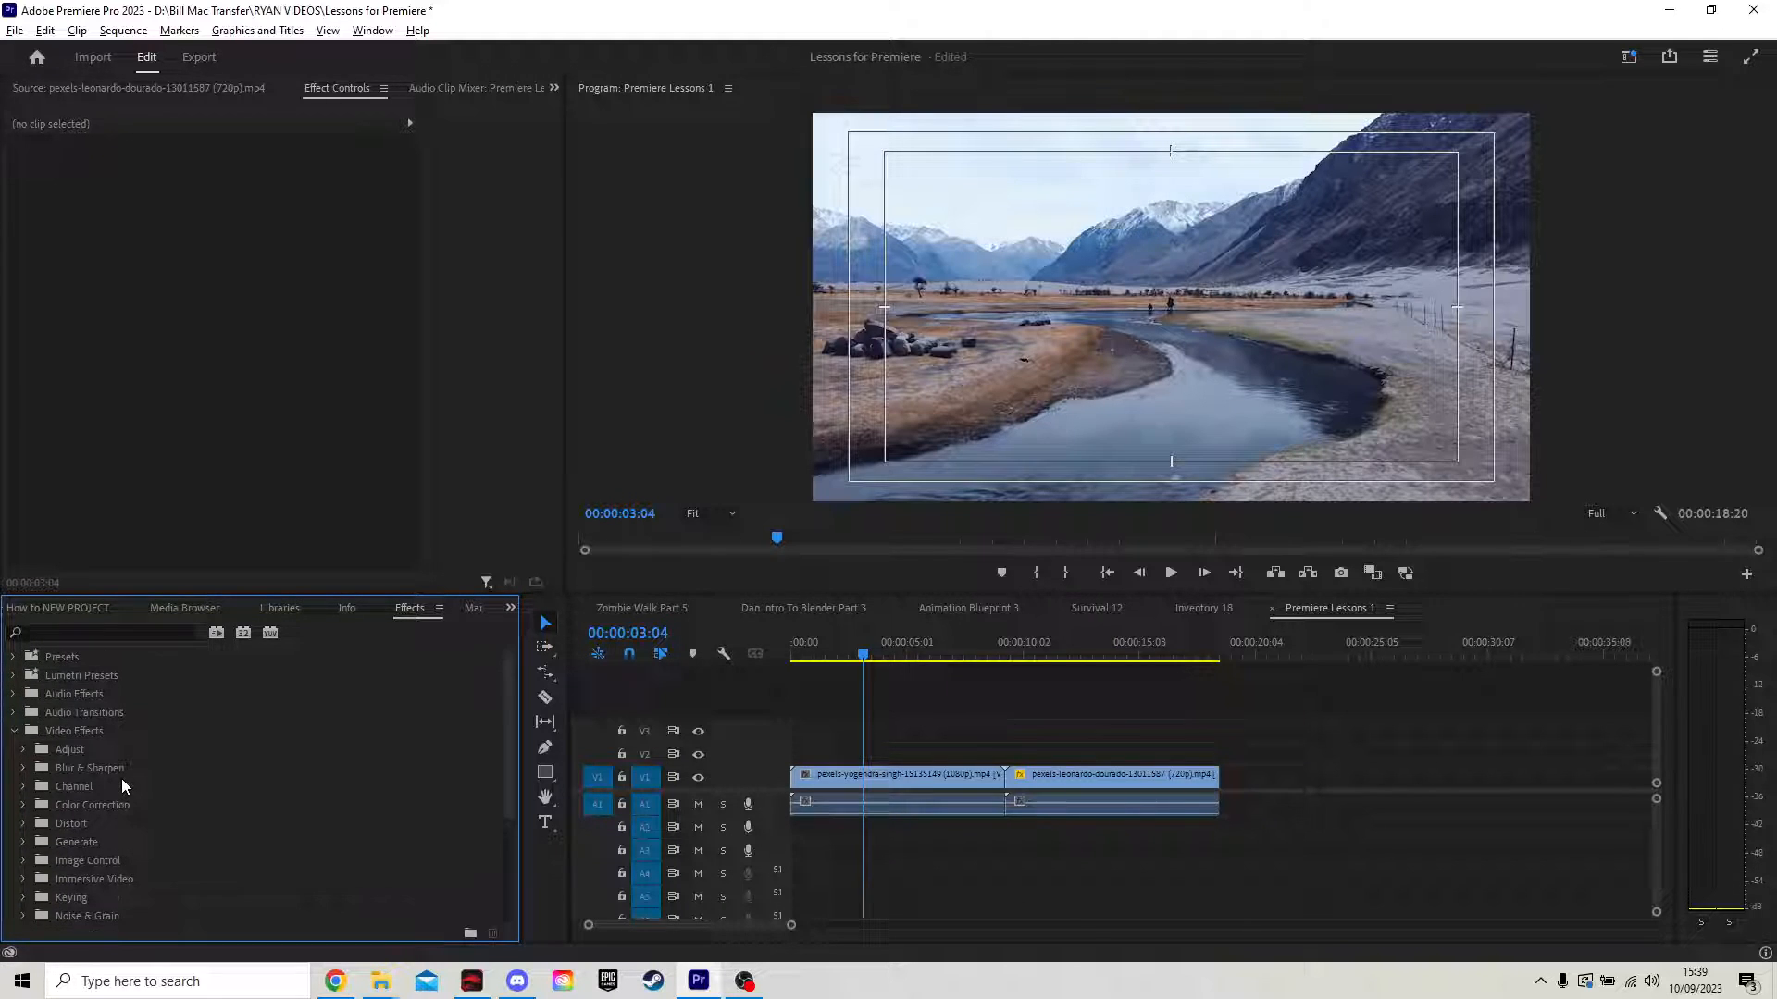